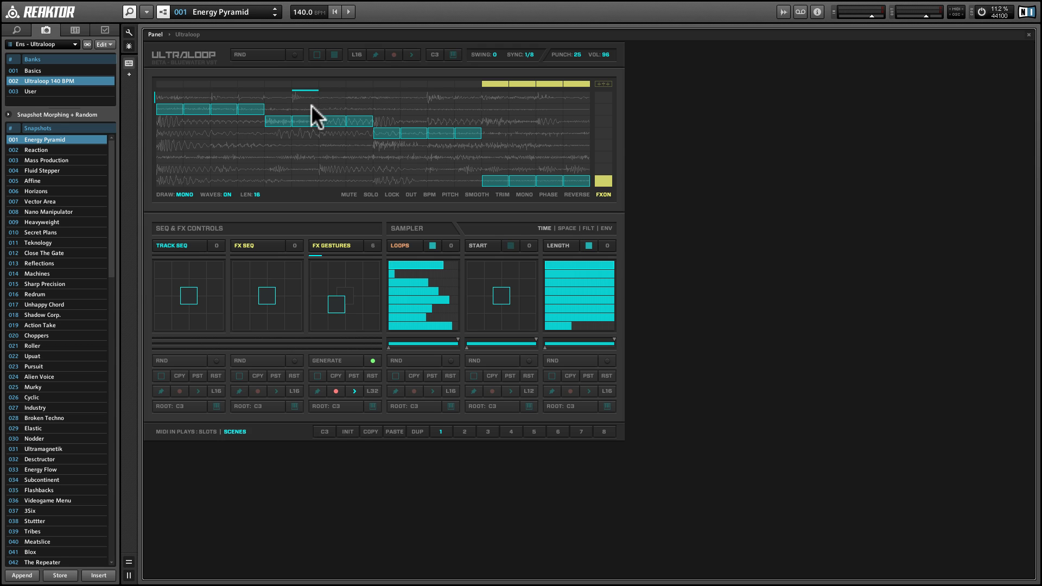
- Audition the loop, then move step 5 lower, step 6 to row 7, step 8 to row 4, step 9 to row 2
click(349, 12)
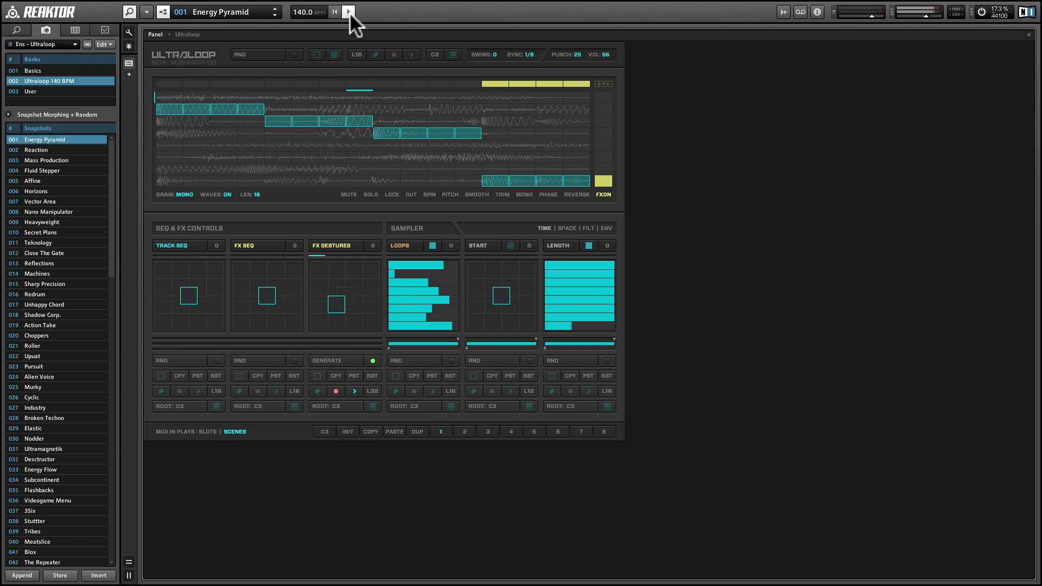
click(349, 12)
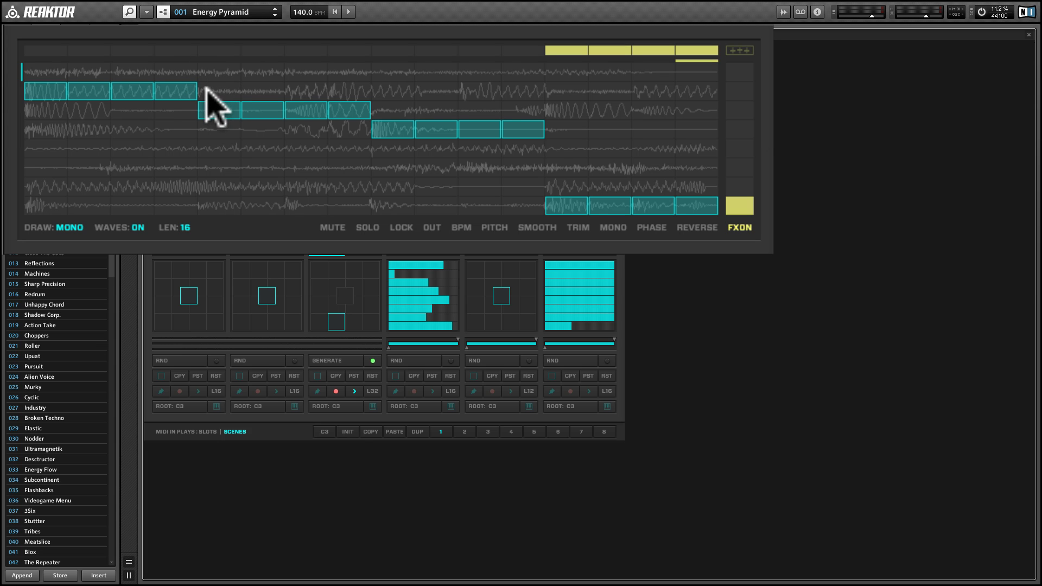
click(228, 152)
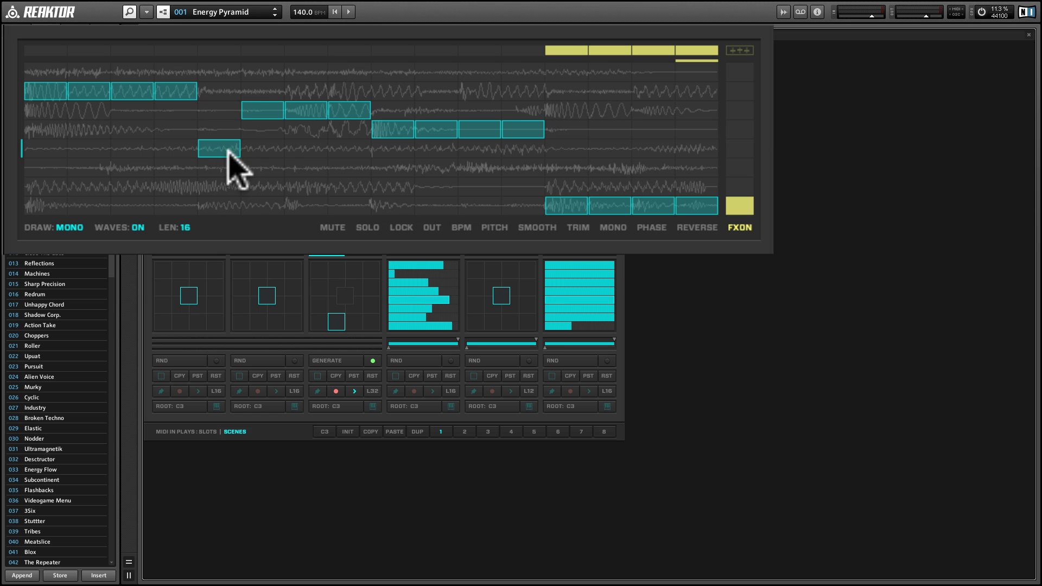
click(268, 186)
click(339, 186)
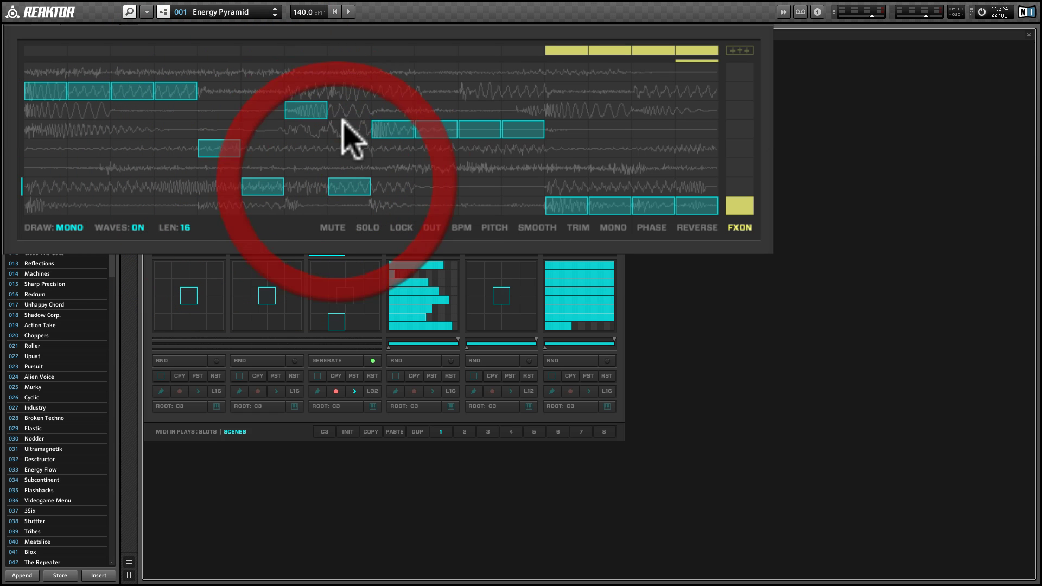
click(343, 125)
click(391, 93)
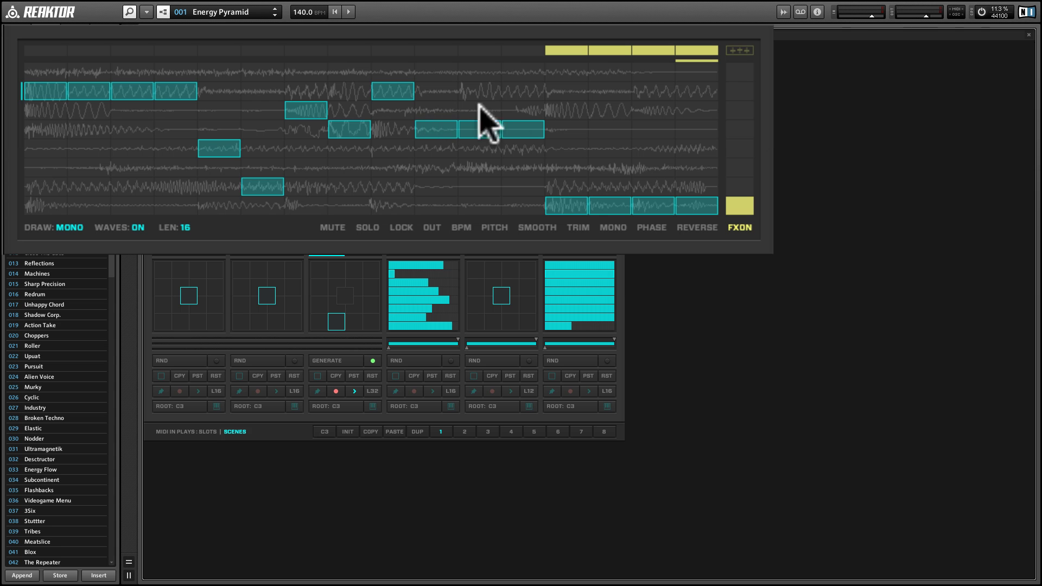
- Move step 12 to the top row and step 13 to row 3 while the pattern plays
click(530, 152)
click(532, 167)
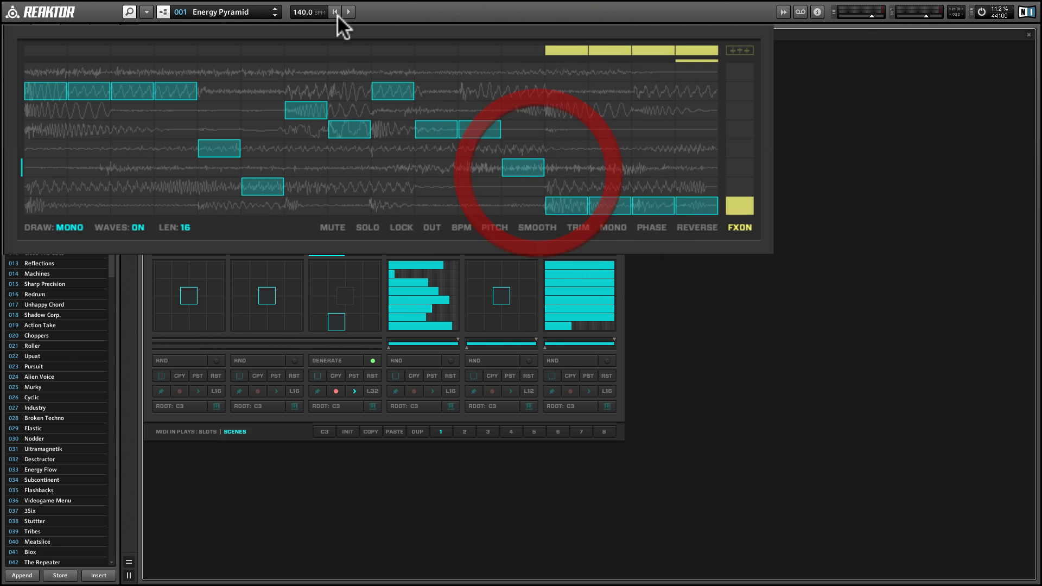
click(348, 11)
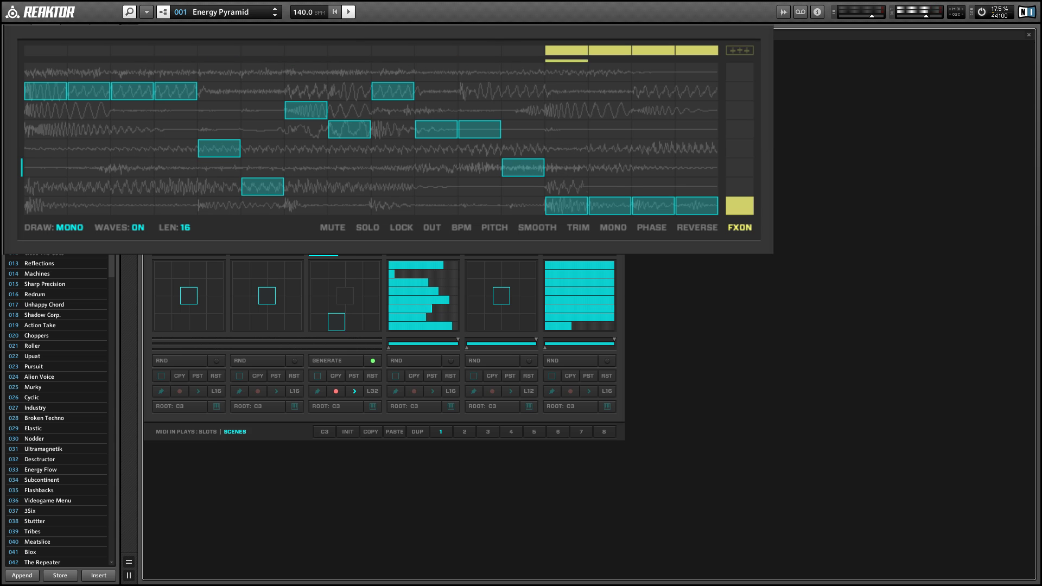
click(537, 73)
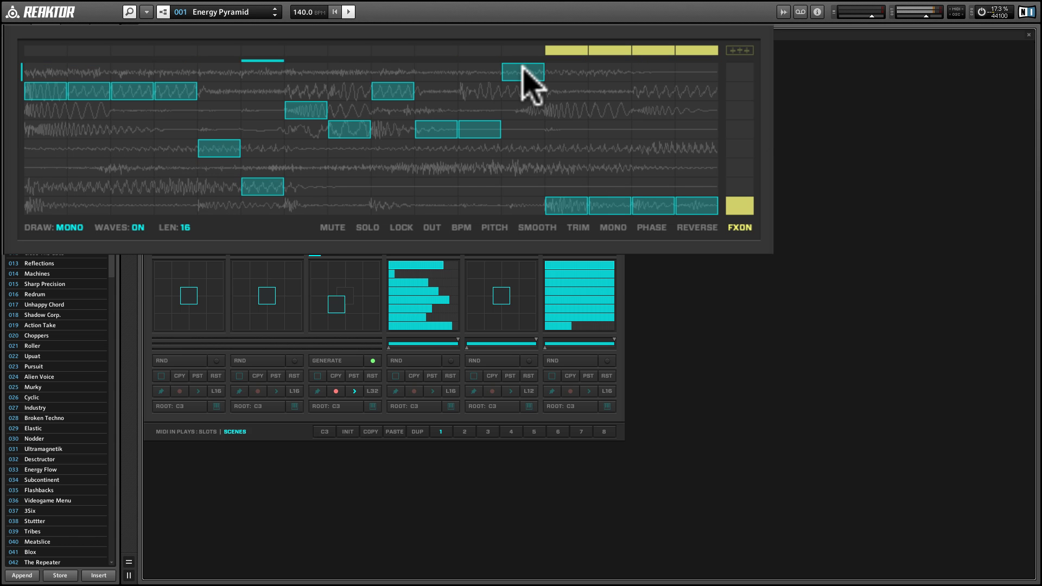
click(582, 110)
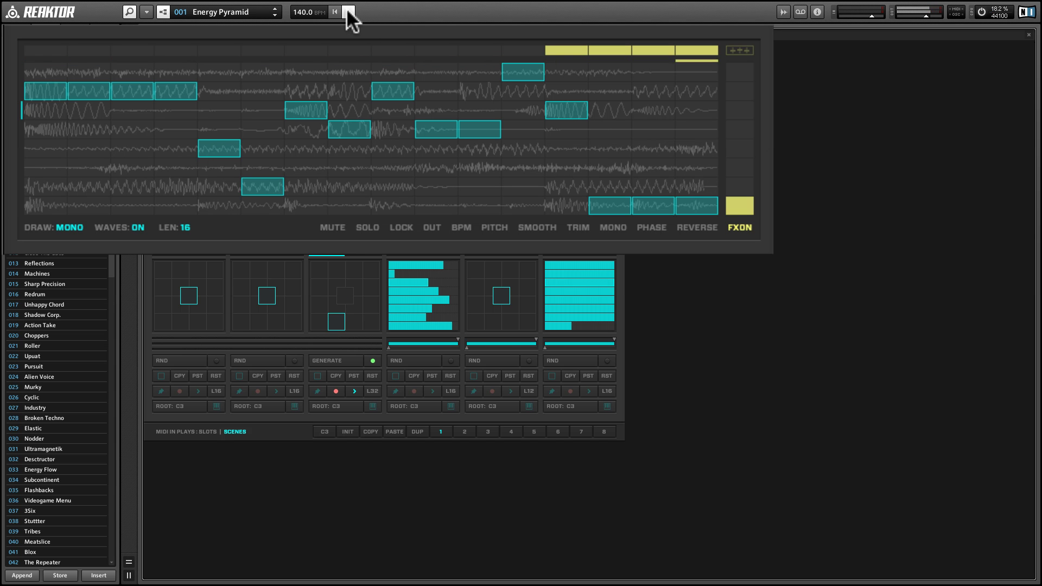
click(348, 11)
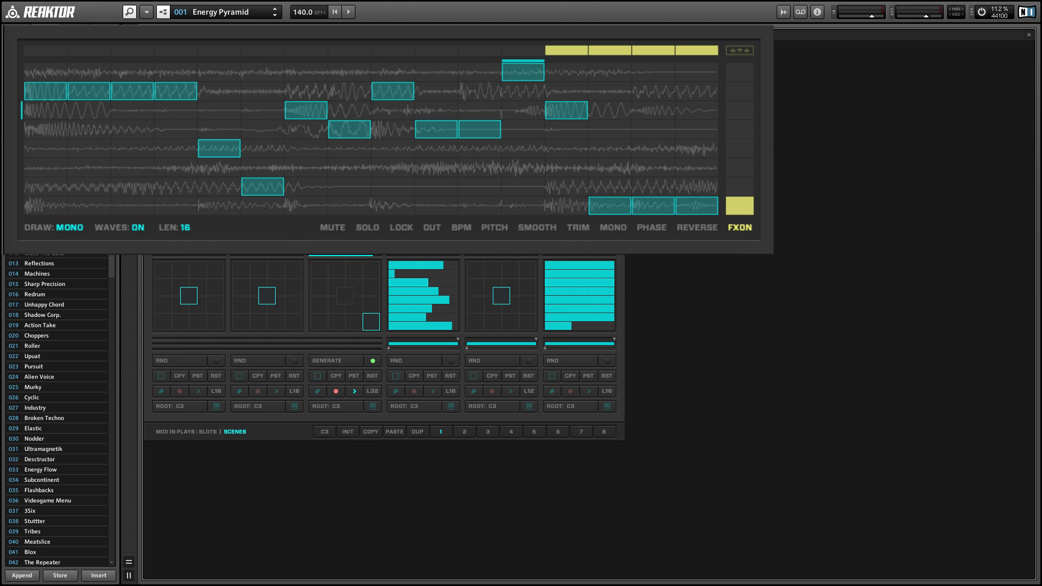
- In SOLO mode, solo sample row 2, briefly soloing and unsoloing rows 3 and 4
click(360, 228)
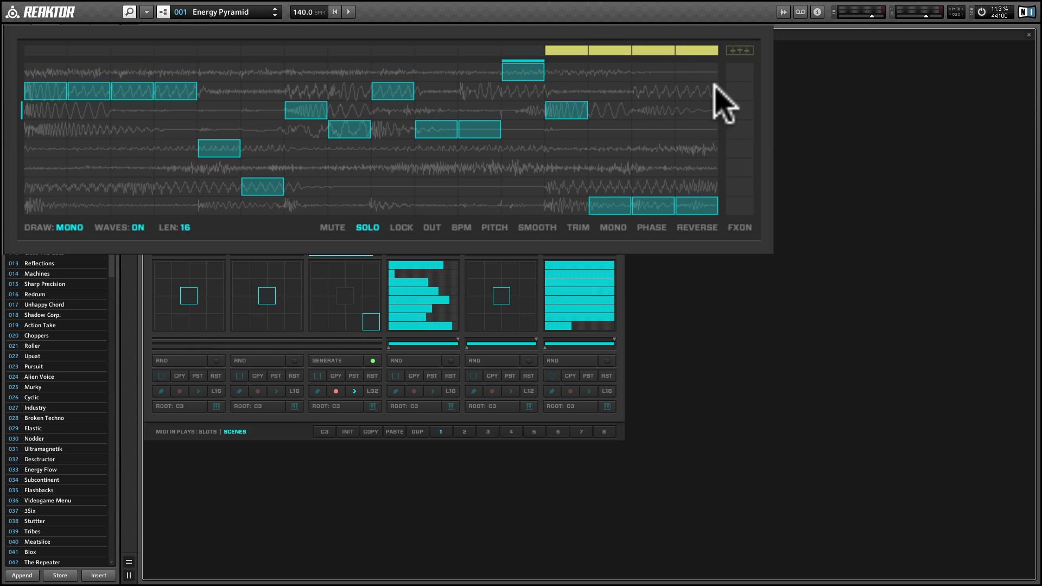
click(739, 91)
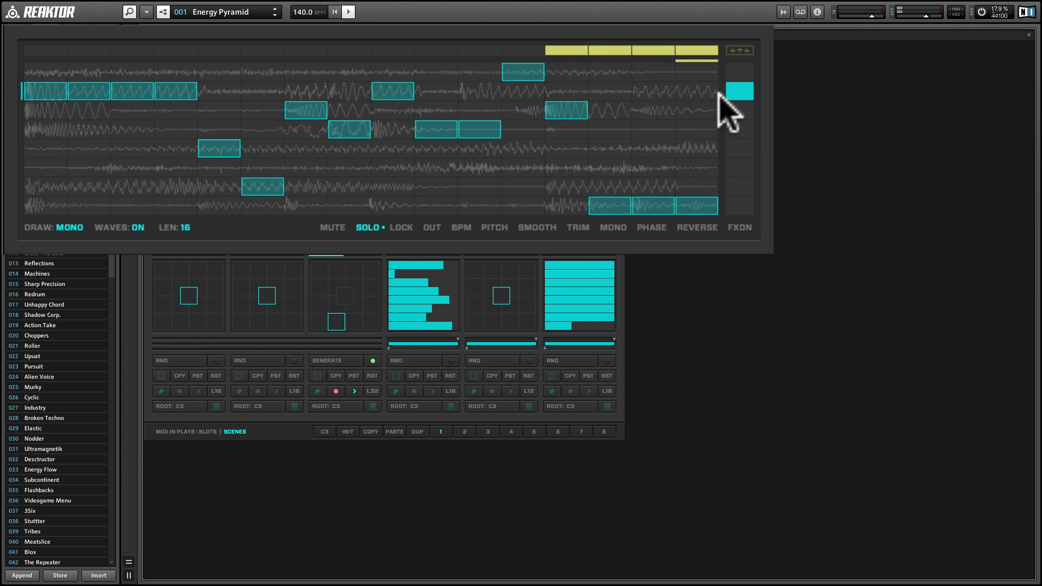
click(733, 106)
click(739, 129)
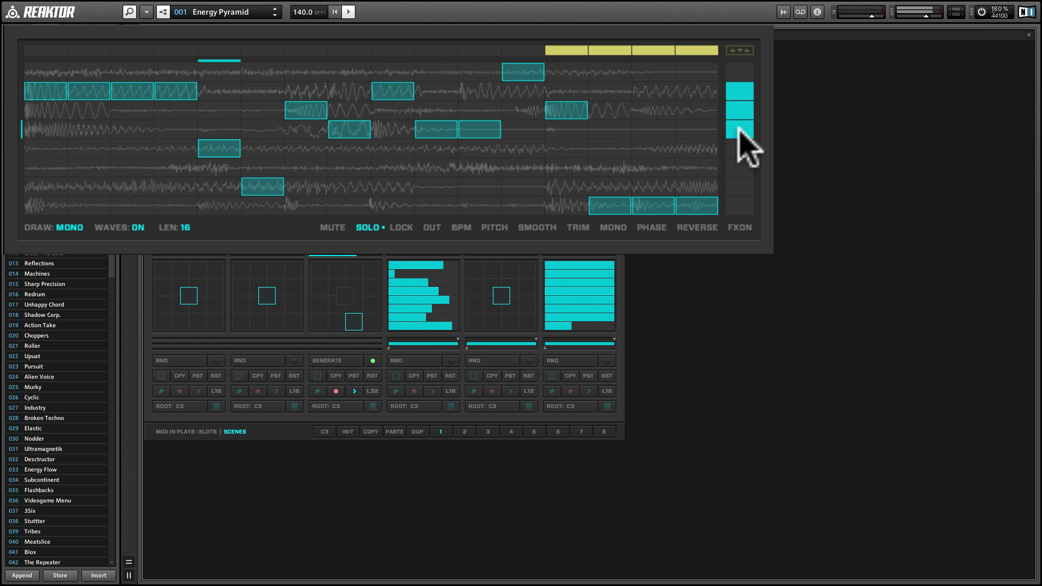
click(738, 131)
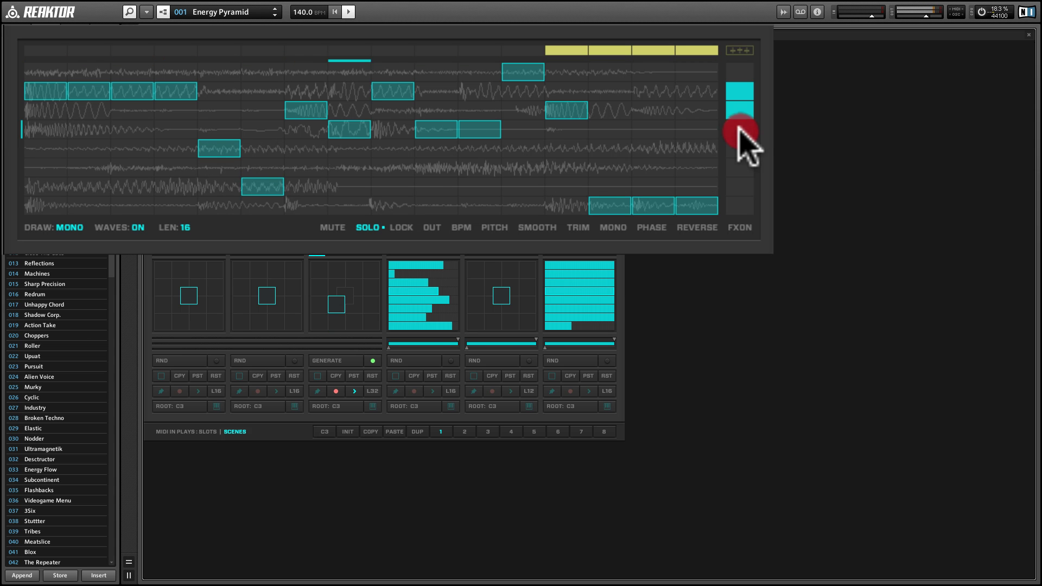
click(734, 106)
- Reverse sample rows 3 and 2 in REVERSE mode
click(685, 226)
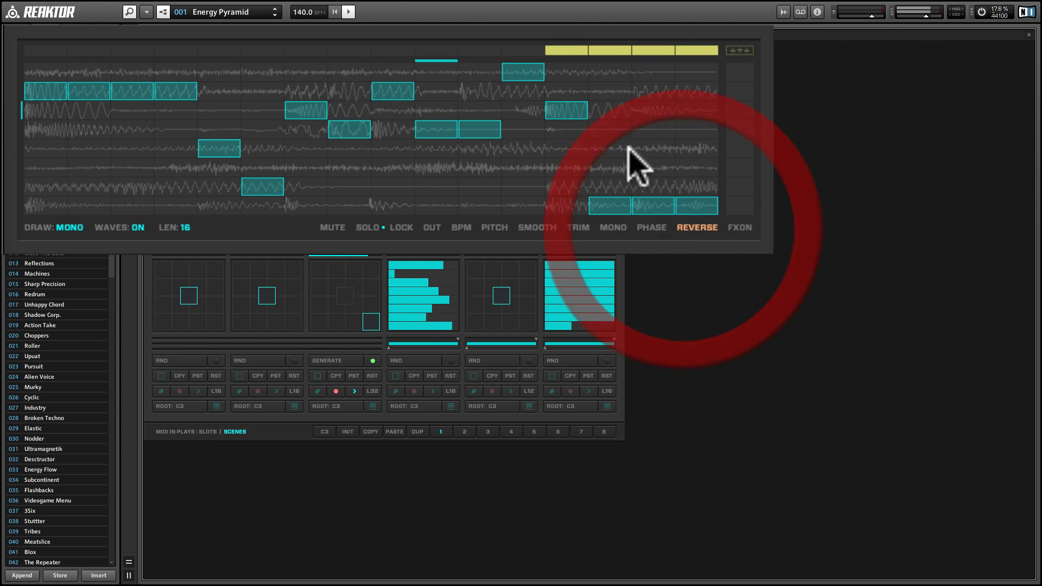
click(733, 109)
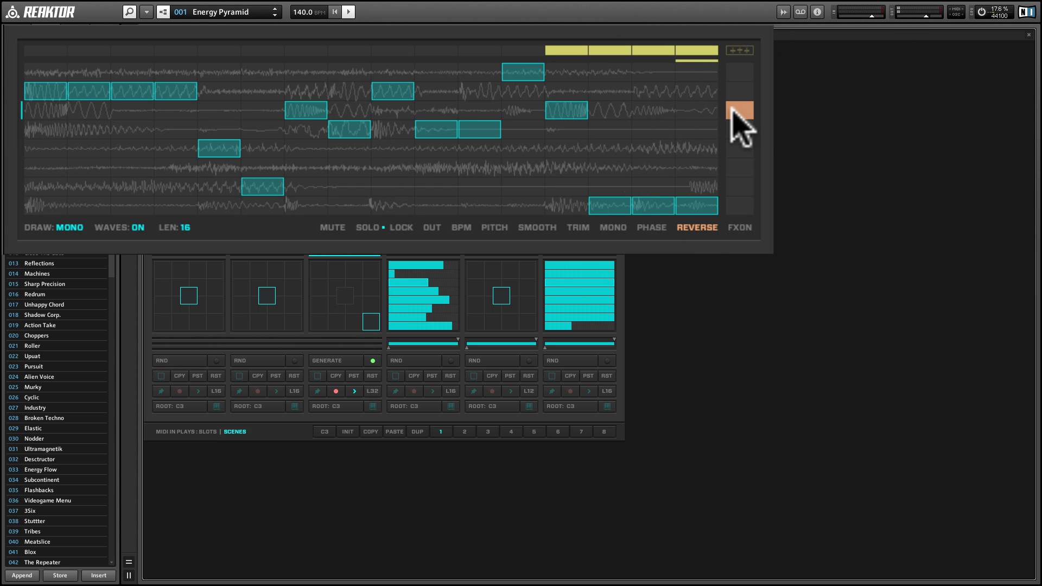
click(733, 91)
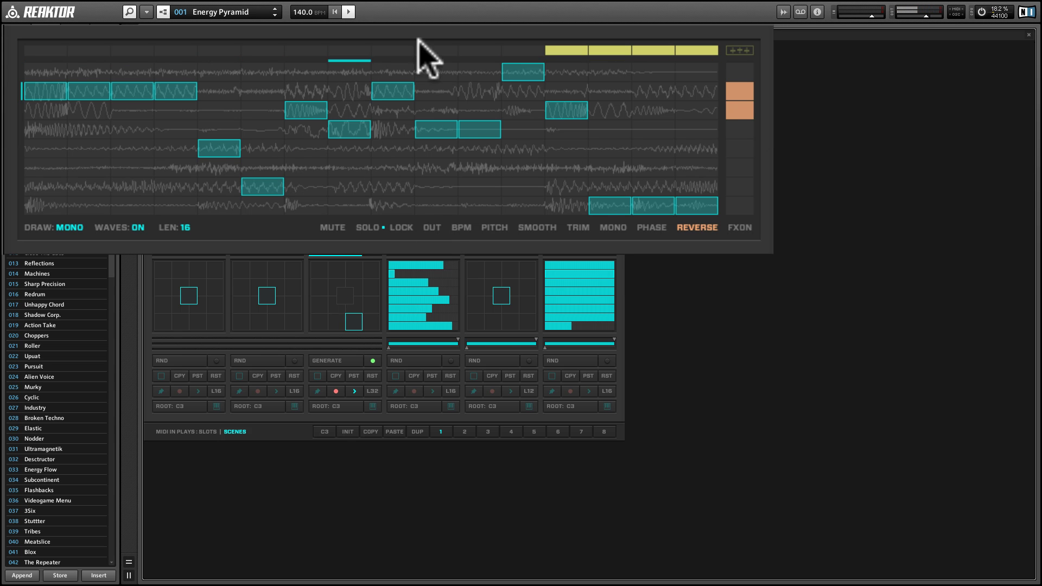
- Browse the SOLO, SMOOTH, PITCH, OUT, LOCK and MONO row settings, then advance past Reaction to Mass Production
click(365, 228)
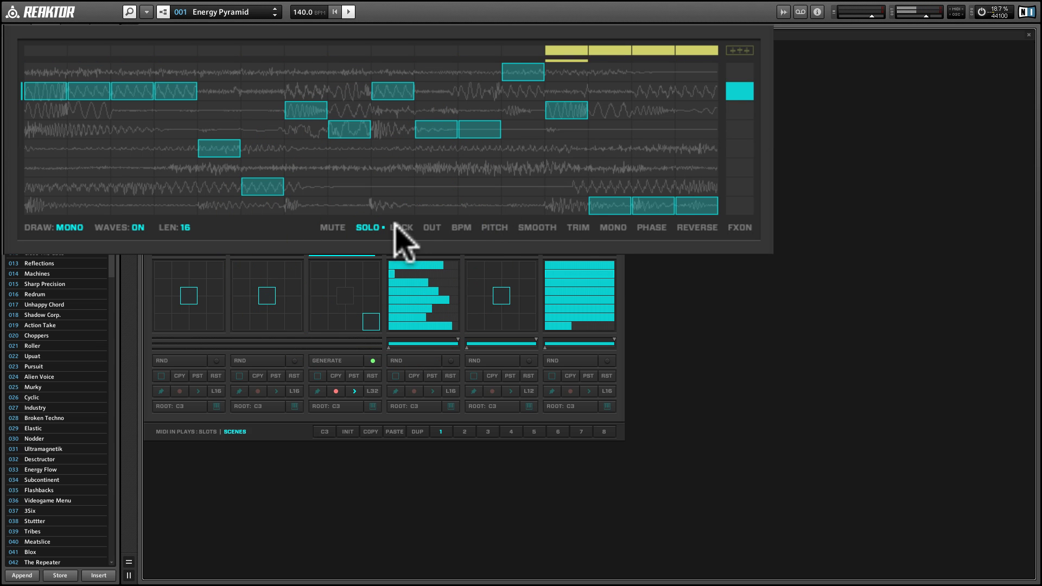
click(538, 228)
click(495, 227)
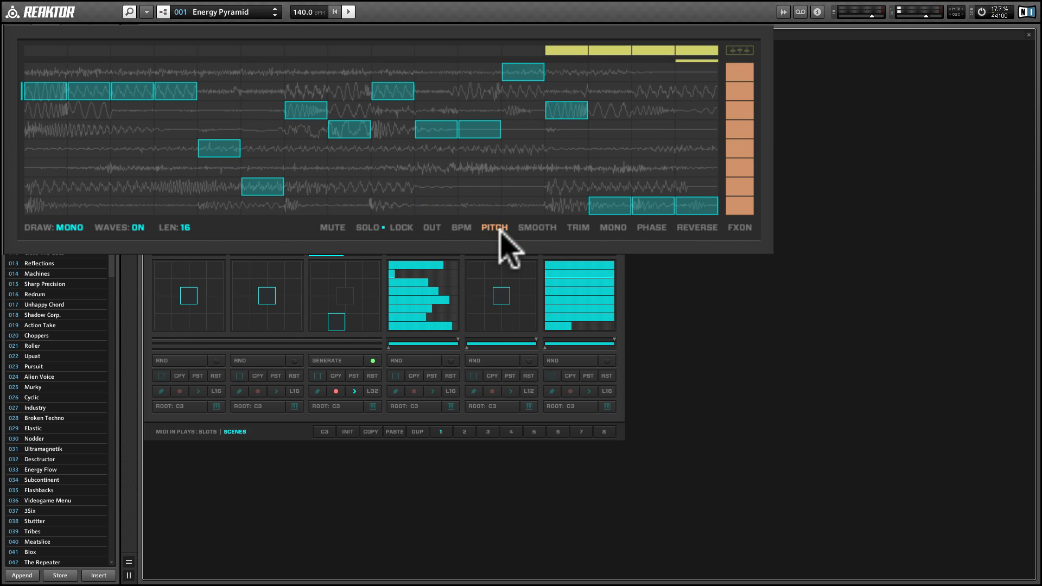
click(432, 228)
click(401, 228)
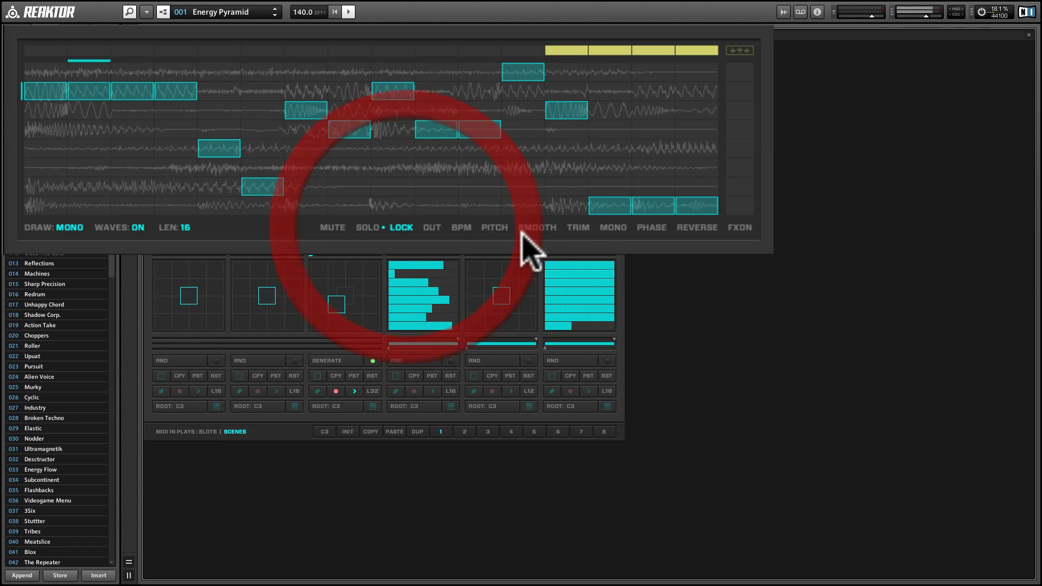
click(602, 230)
click(554, 229)
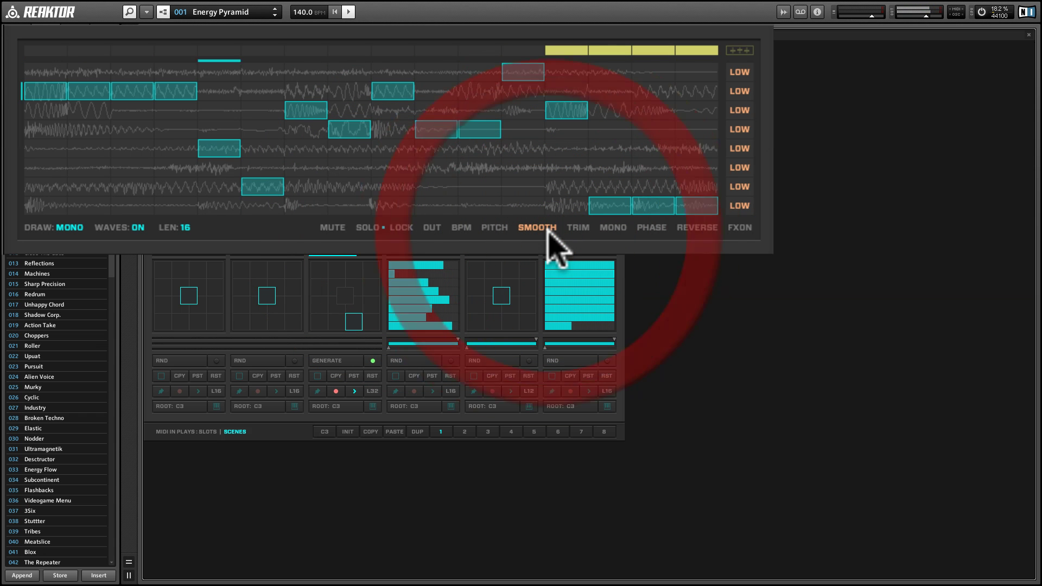
click(272, 13)
click(272, 11)
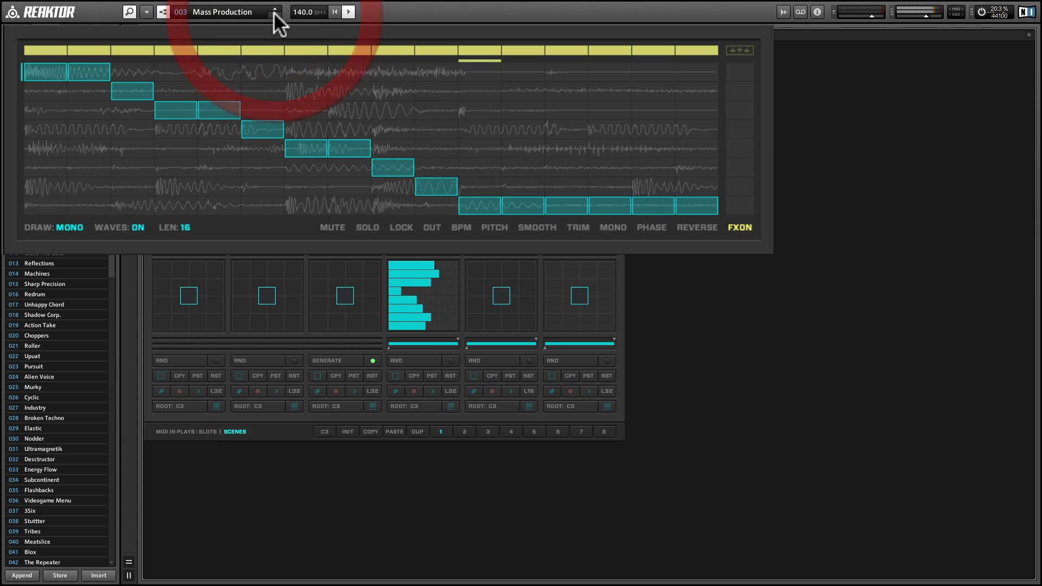
- Load snapshot 004 Fluid Stepper and toggle the per-row FX switches in FXON mode
click(274, 12)
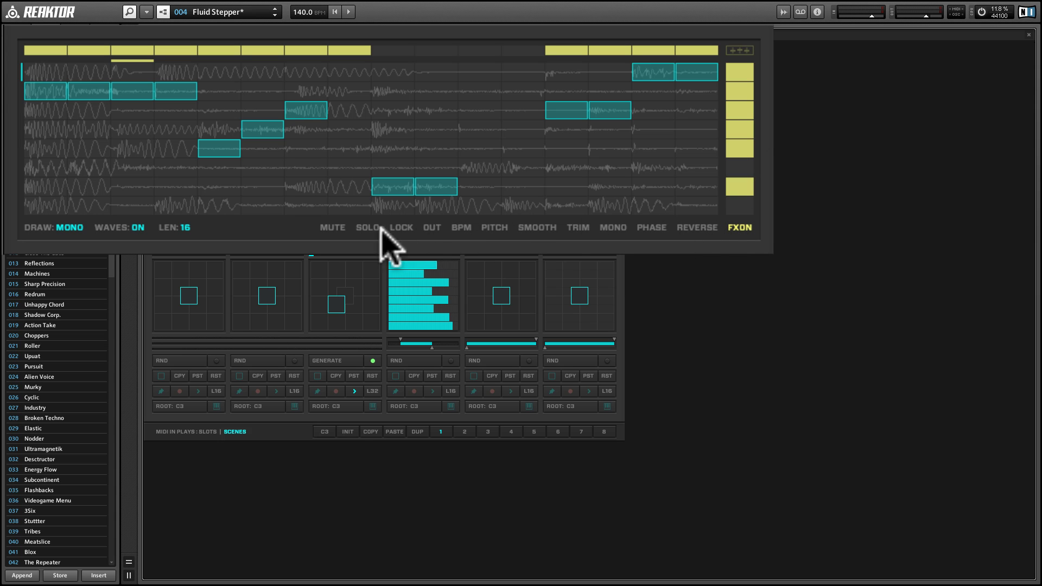
click(734, 228)
drag(696, 228, 743, 225)
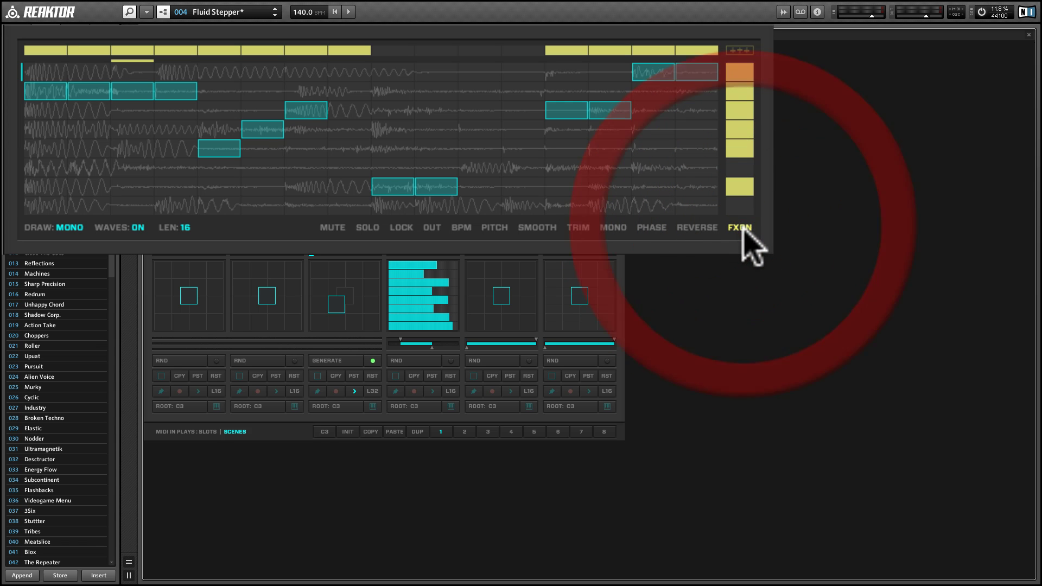
click(740, 76)
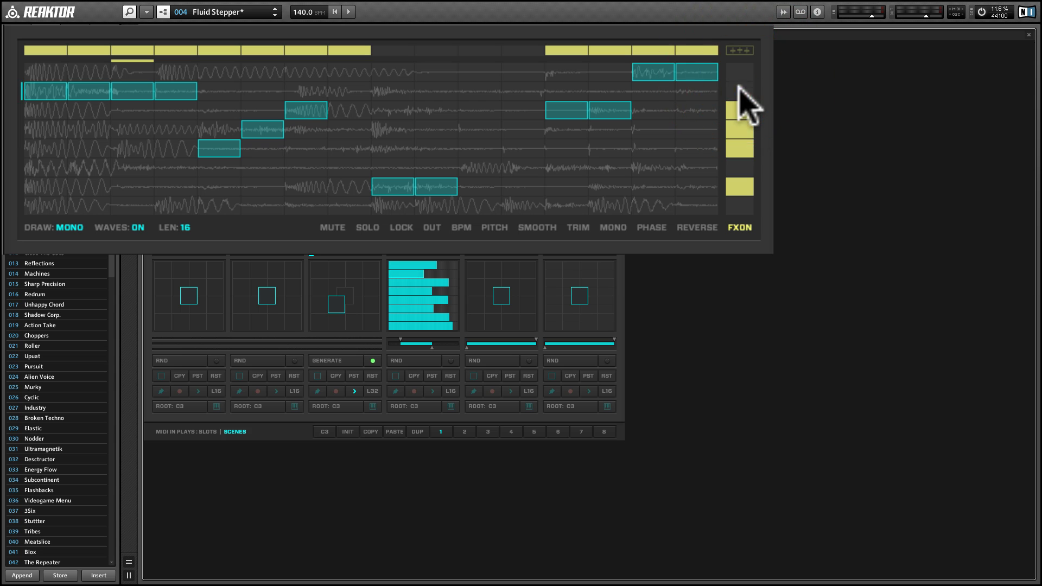
drag(738, 82, 736, 92)
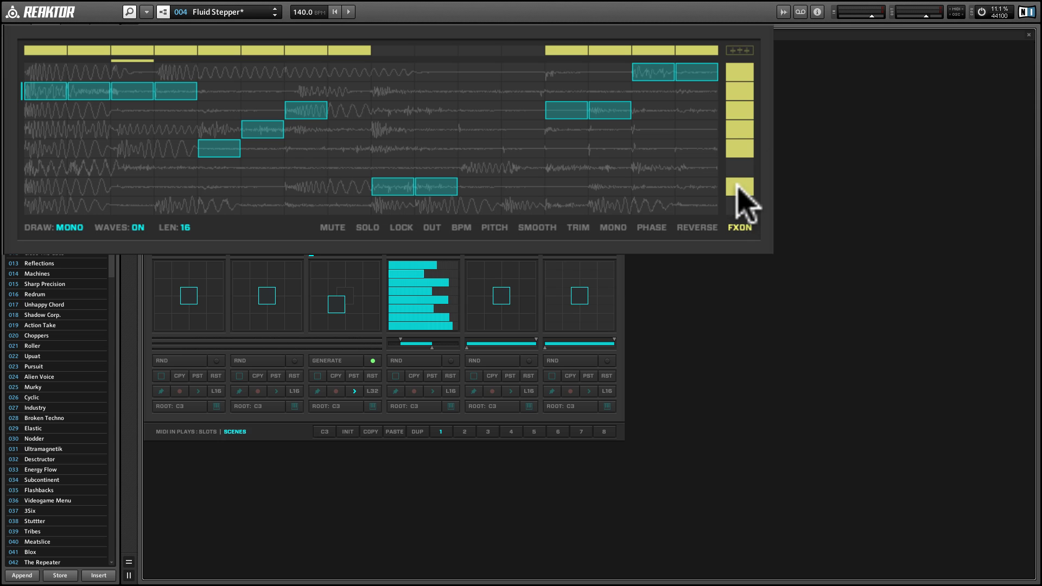
mouse_move(739, 156)
mouse_down()
mouse_move(735, 105)
mouse_move(736, 196)
mouse_up()
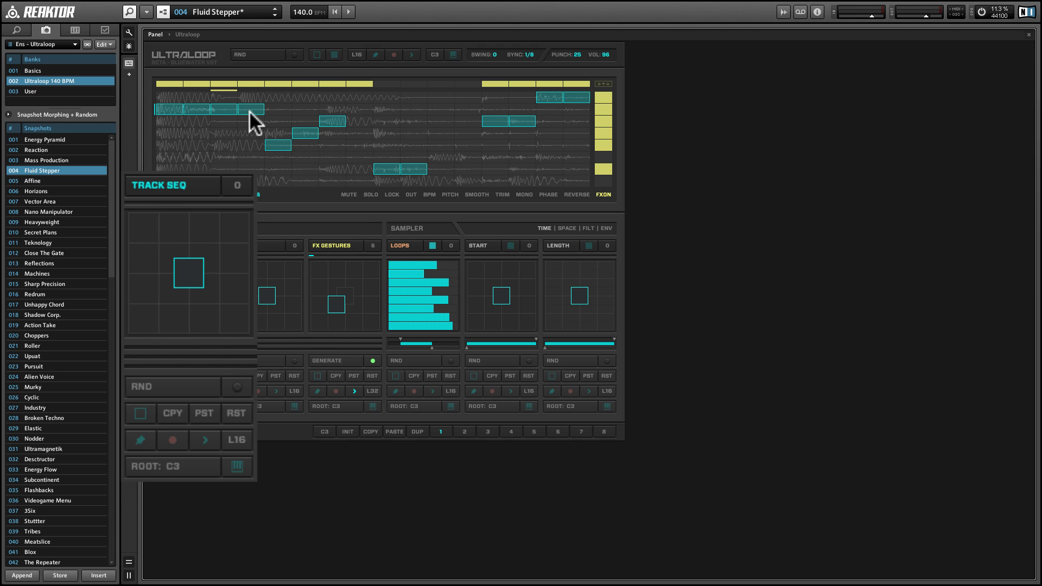
click(273, 15)
click(345, 15)
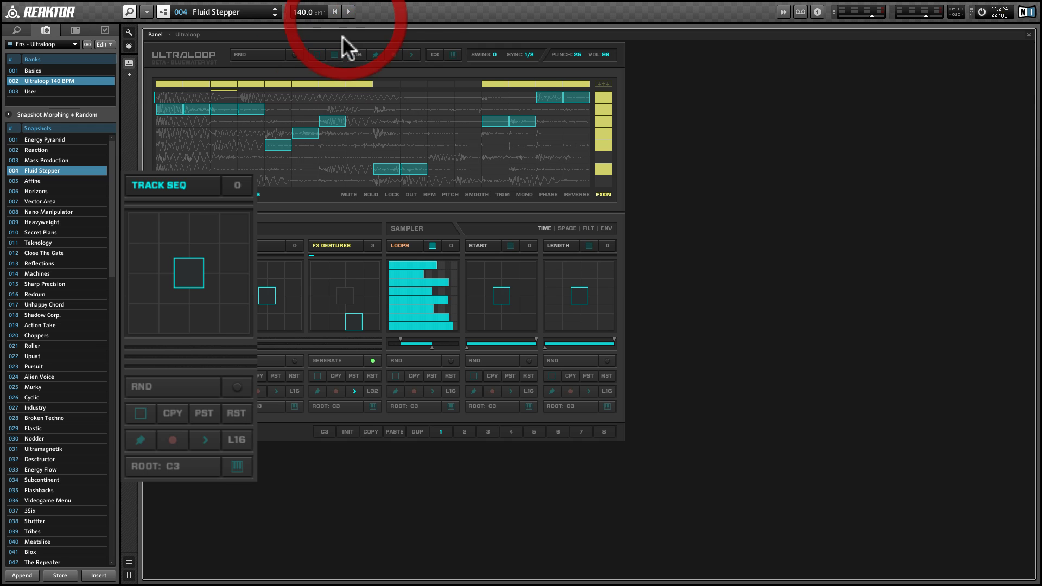
click(352, 10)
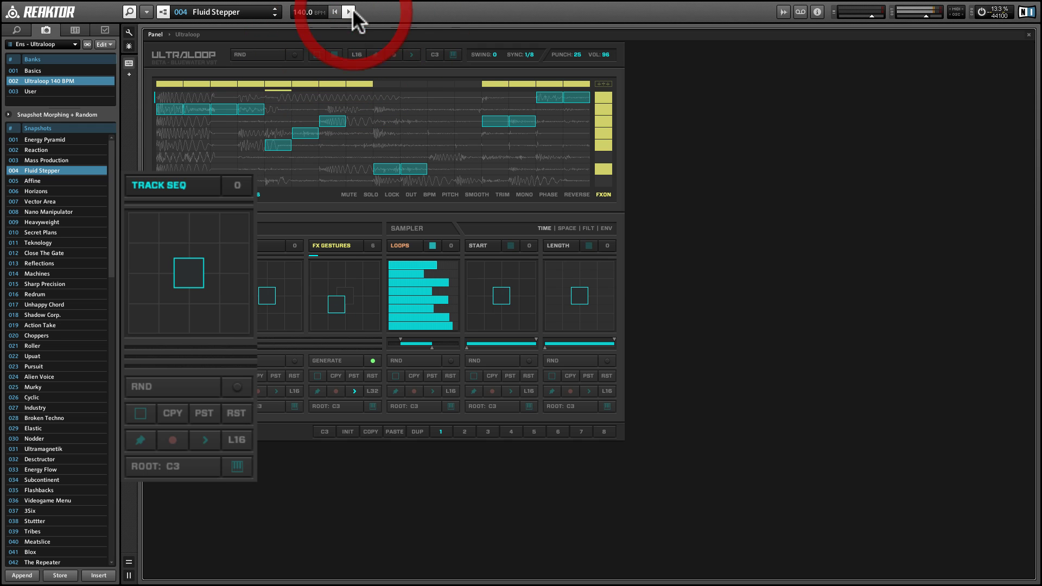
click(197, 288)
click(175, 308)
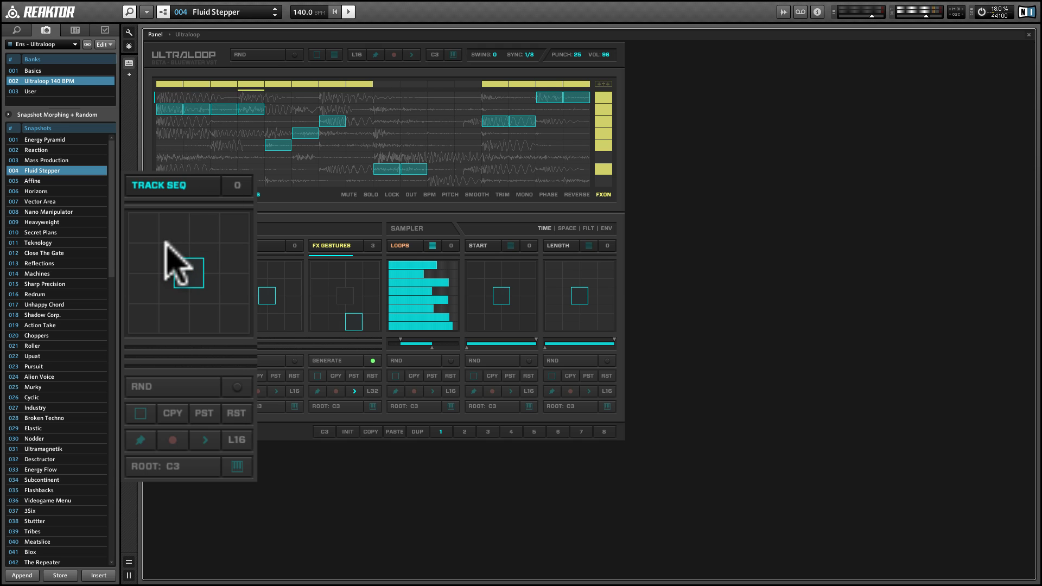
click(349, 12)
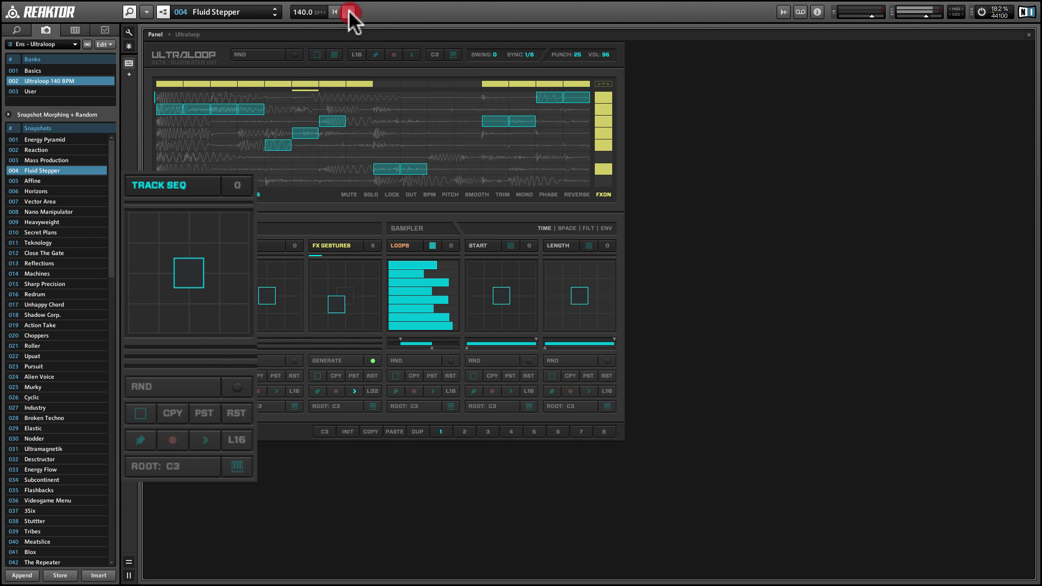
drag(185, 246, 184, 221)
click(174, 231)
click(236, 191)
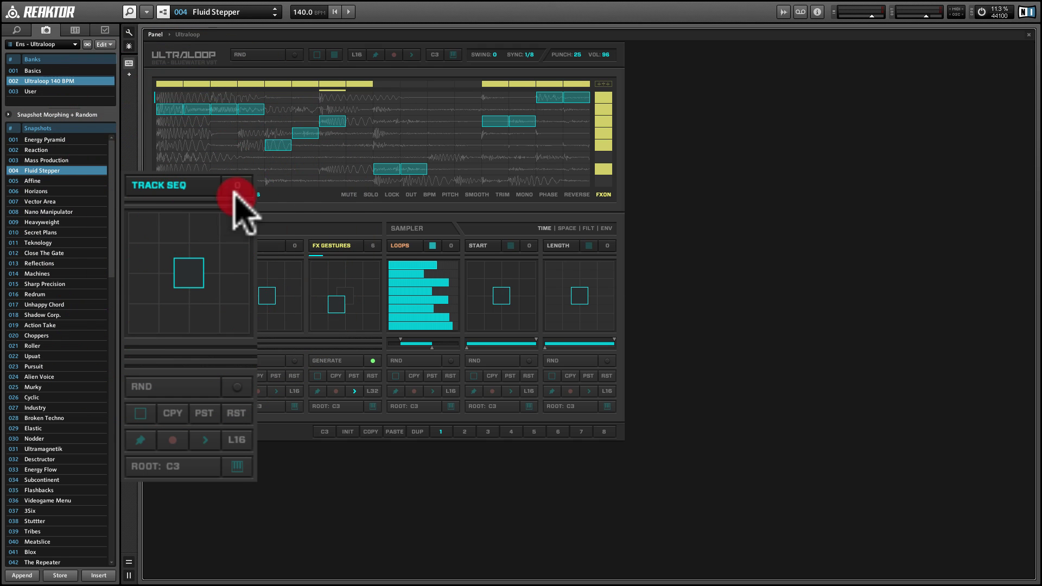
click(228, 236)
click(233, 255)
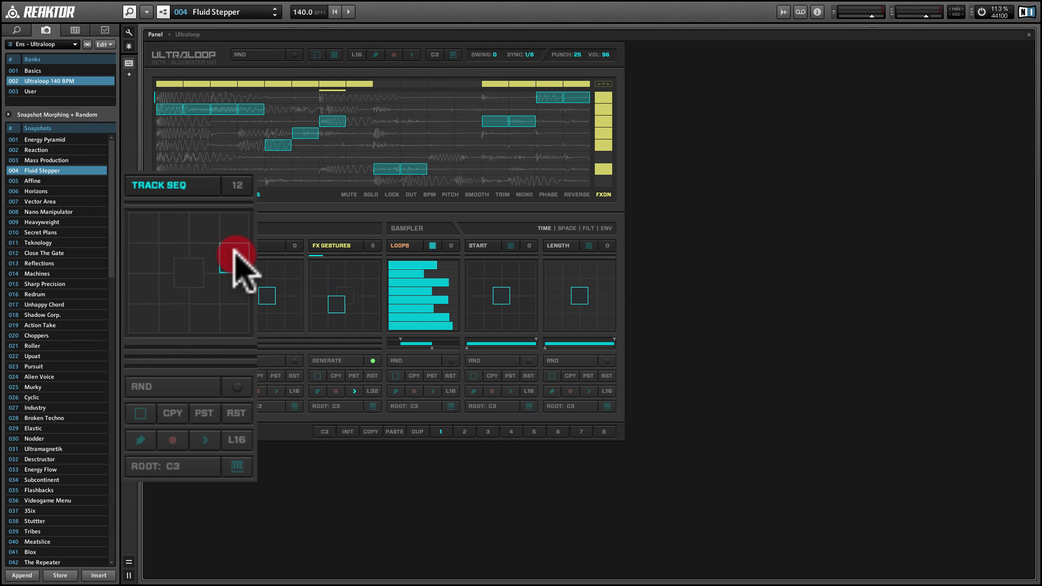
click(184, 267)
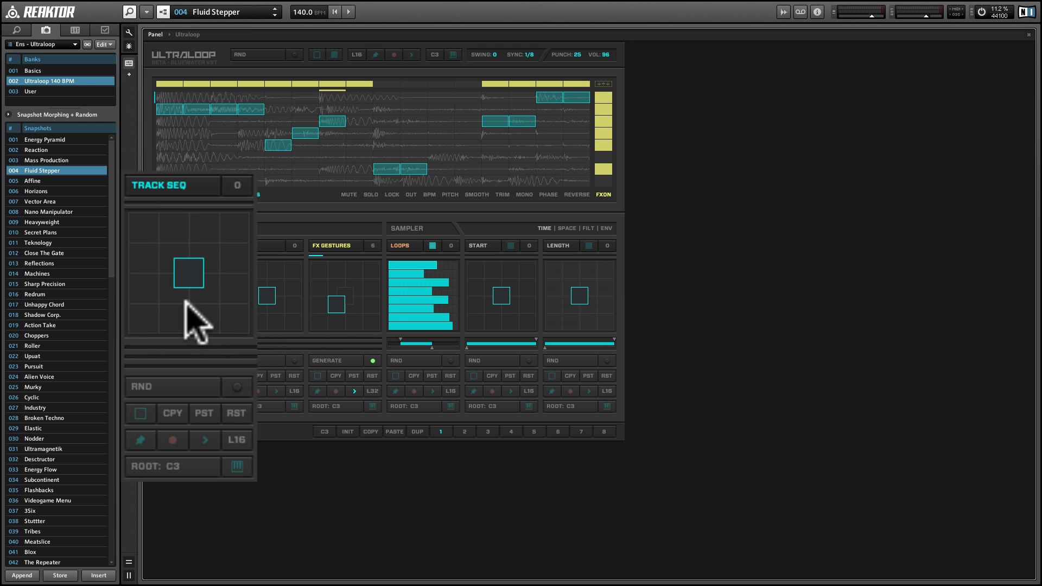
click(171, 228)
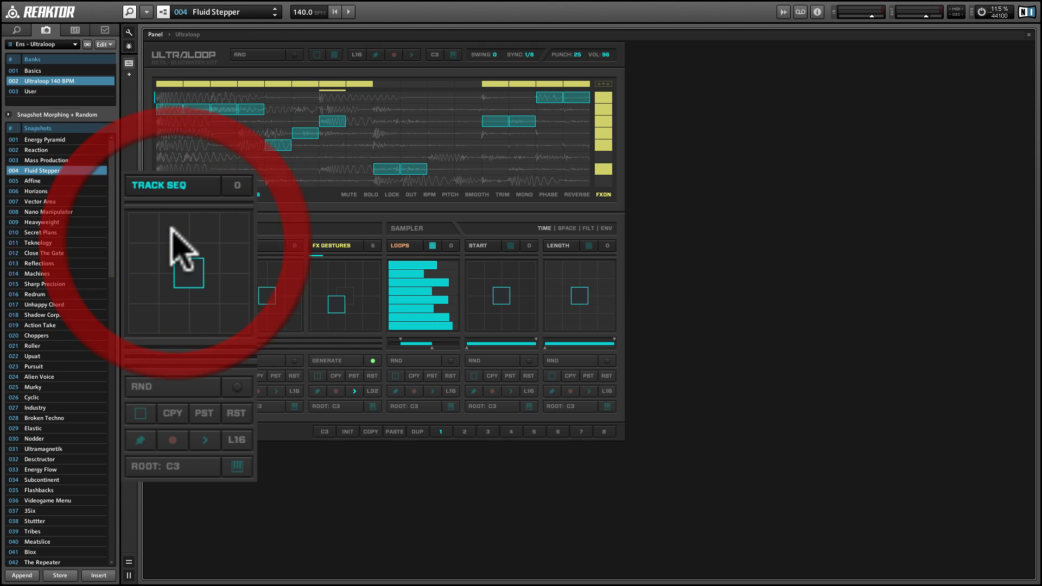
click(142, 252)
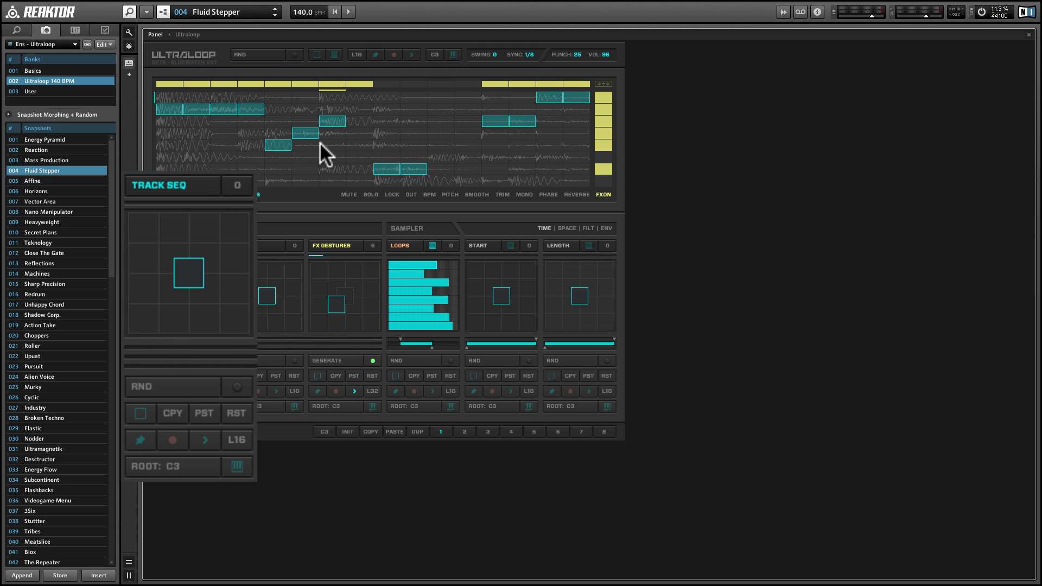
- Enable the Track Seq pin and latch its pad at bottom-left position 1
click(140, 441)
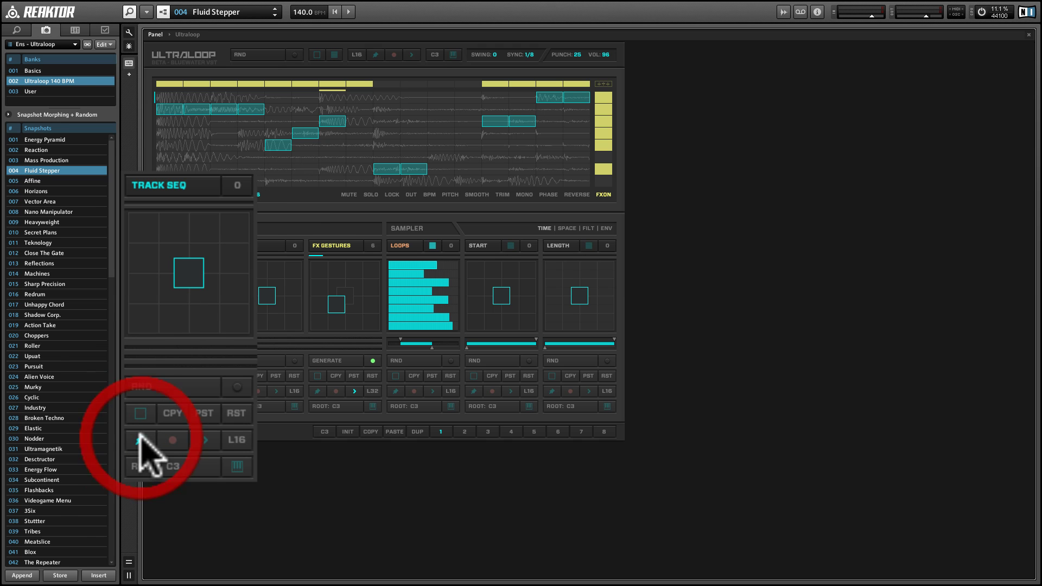
drag(173, 330, 144, 319)
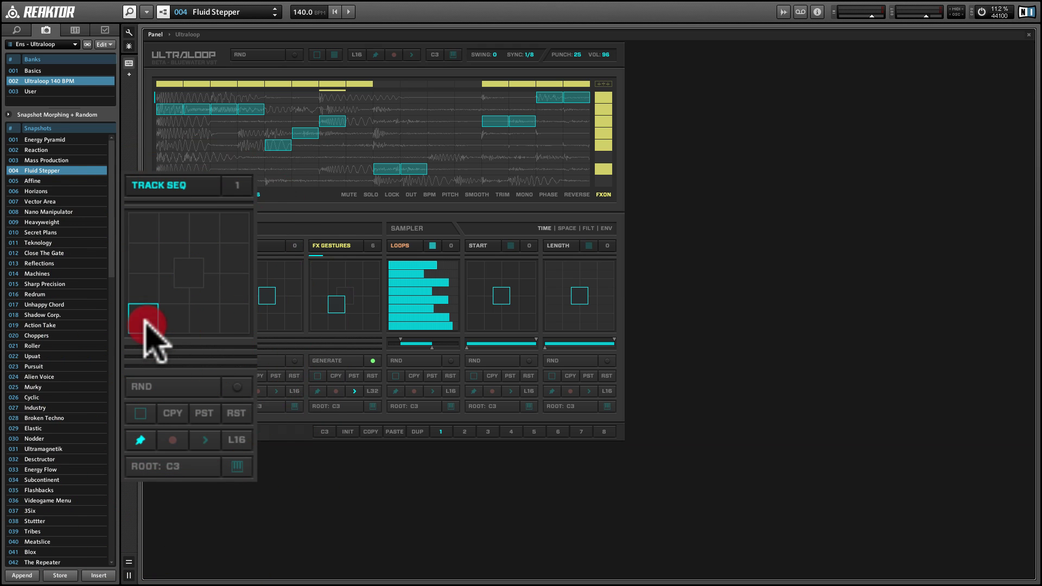
click(187, 271)
click(140, 440)
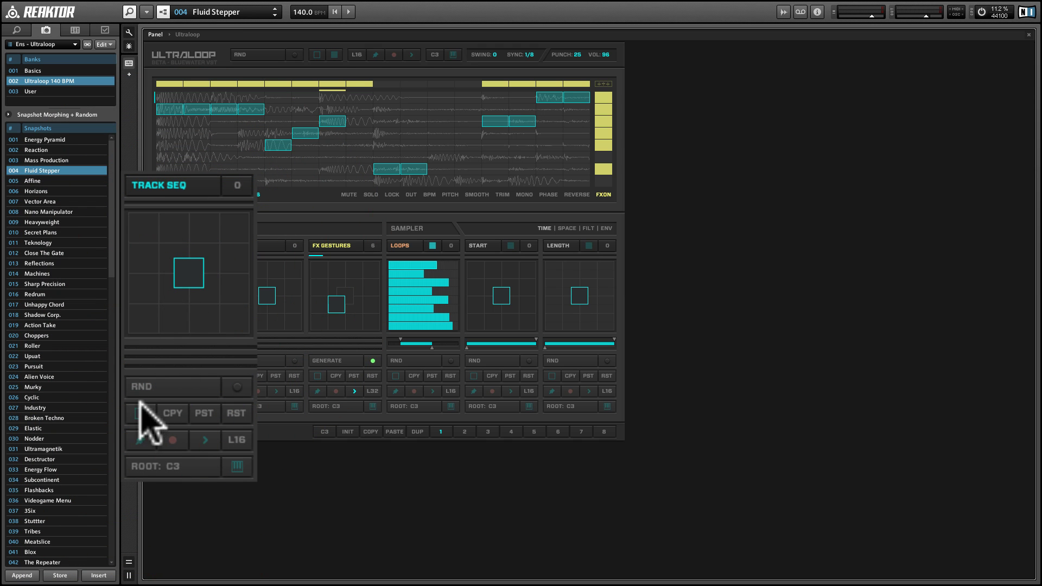
click(140, 440)
click(133, 324)
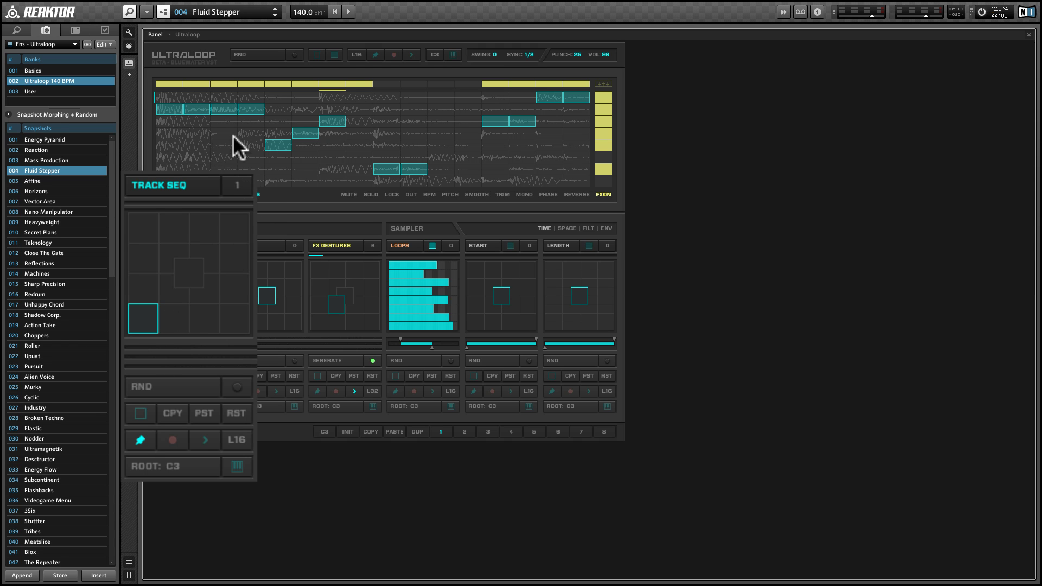
- Reprogram the Track Seq 1 pattern, moving steps 1–15 onto rows 4 through 8
mouse_move(182, 162)
mouse_down()
mouse_move(168, 160)
mouse_move(239, 151)
mouse_up()
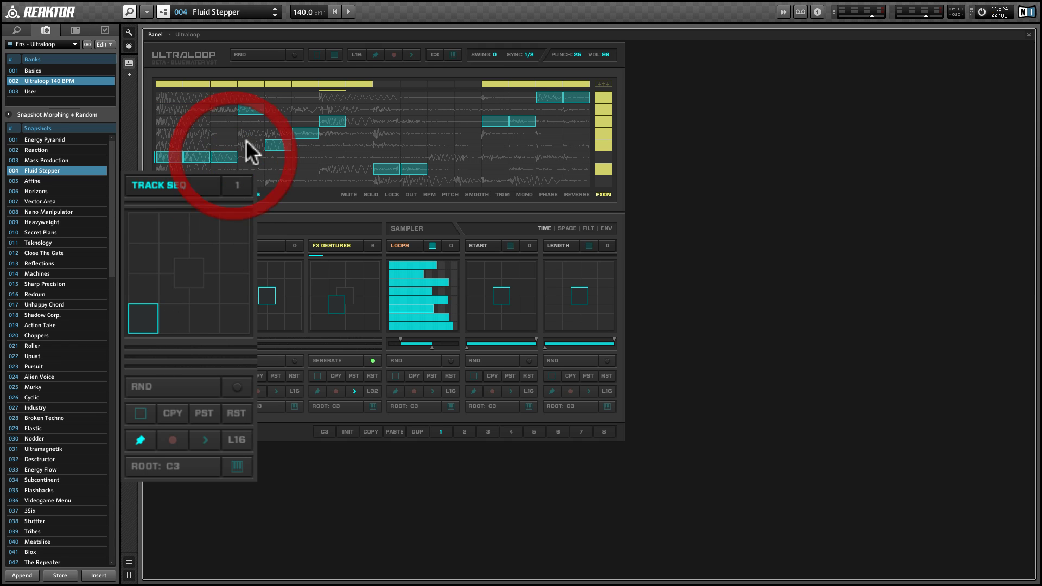
click(275, 160)
click(293, 181)
click(352, 133)
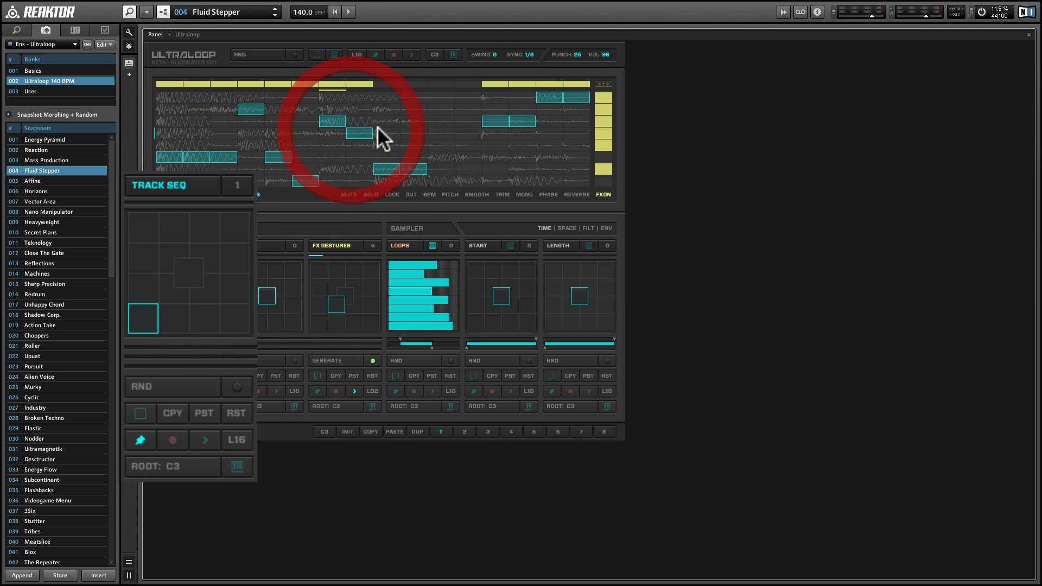
click(391, 144)
click(441, 165)
click(468, 147)
click(516, 169)
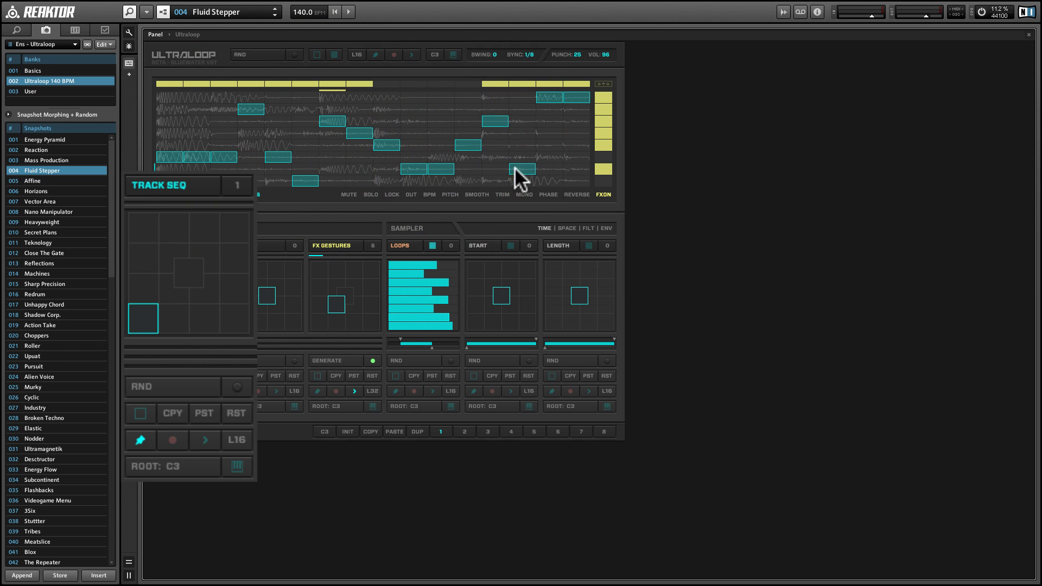
click(549, 158)
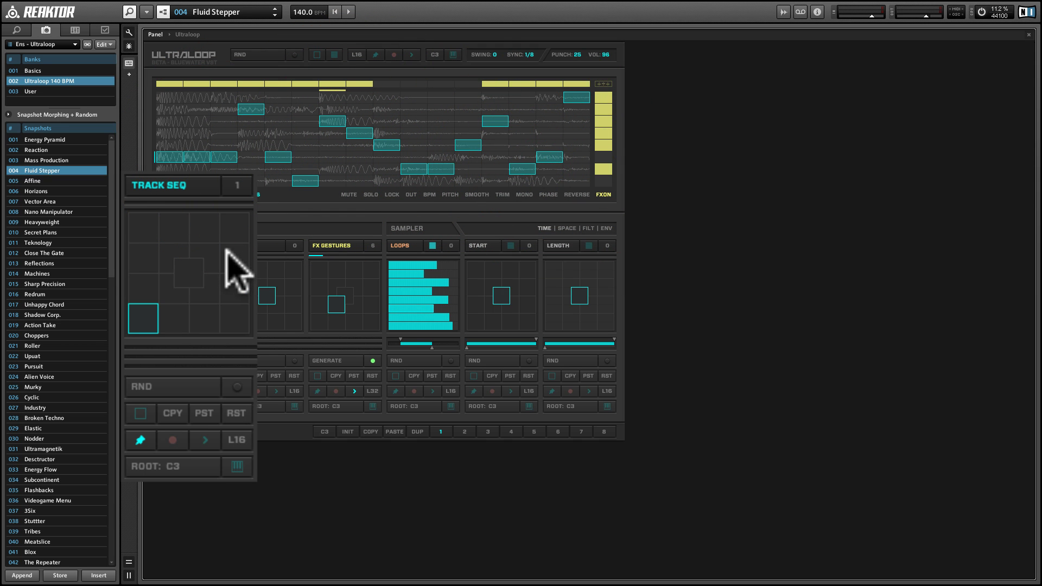
- Play the pattern and compare Track Seq positions 0, 1 and 2, ending latched at 1
key(space)
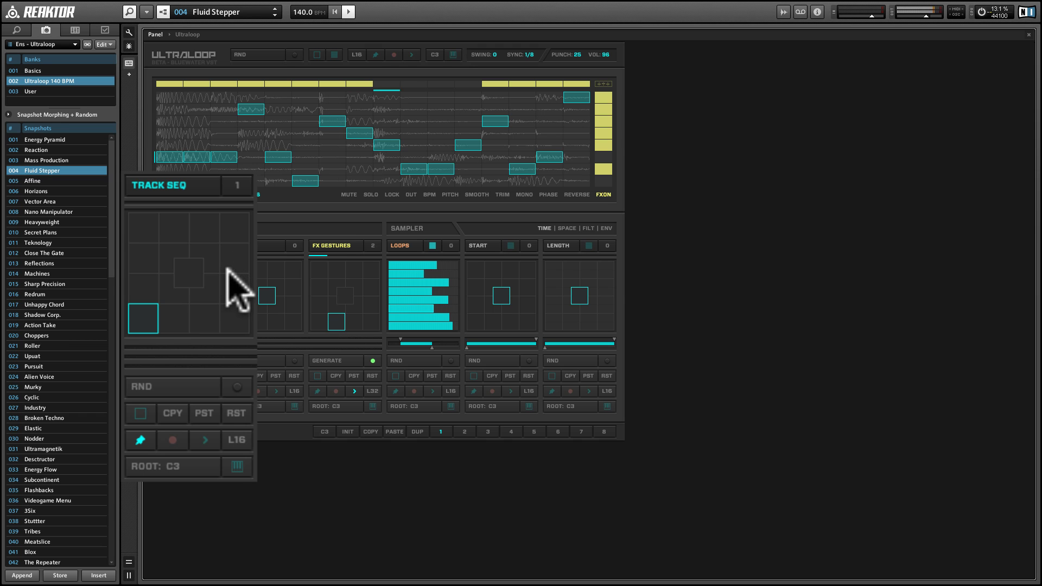
click(187, 273)
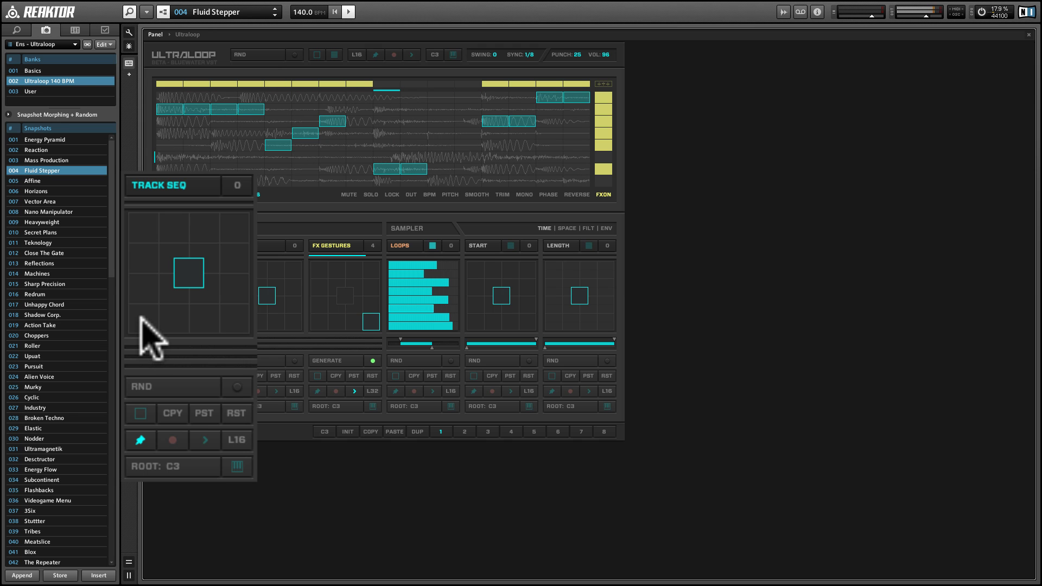
click(142, 320)
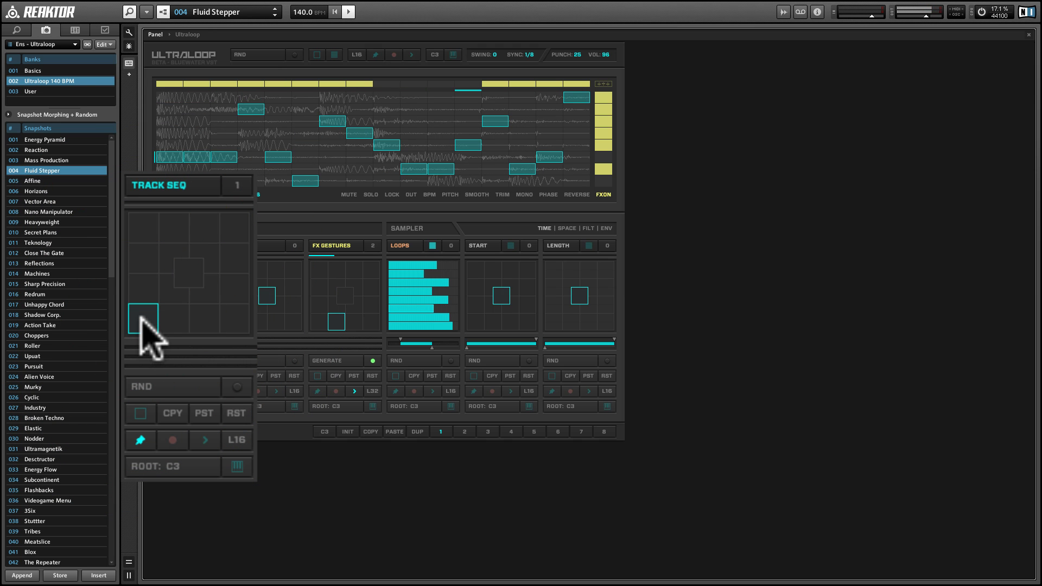
click(189, 276)
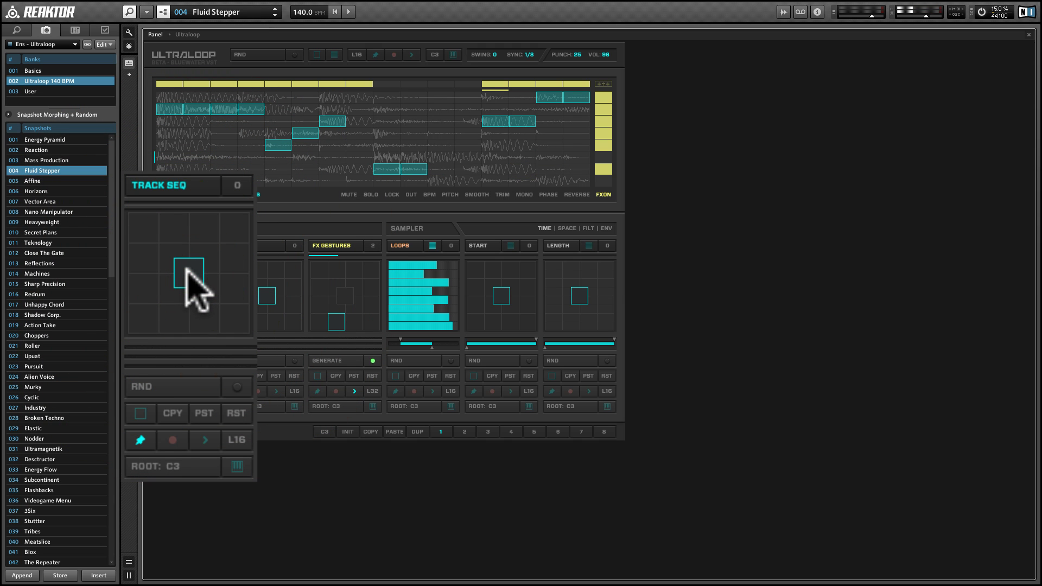
click(139, 438)
click(163, 320)
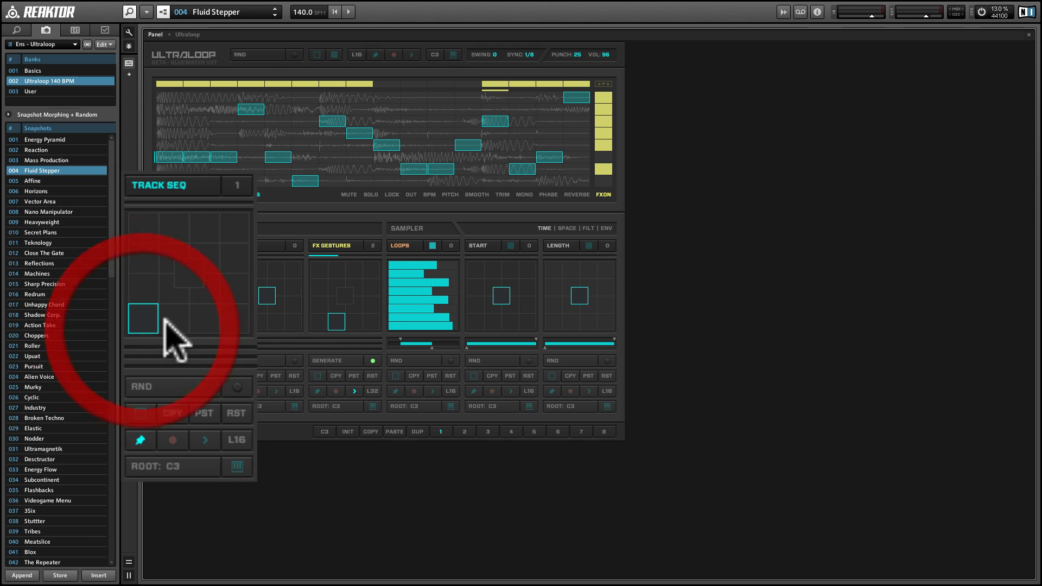
click(183, 308)
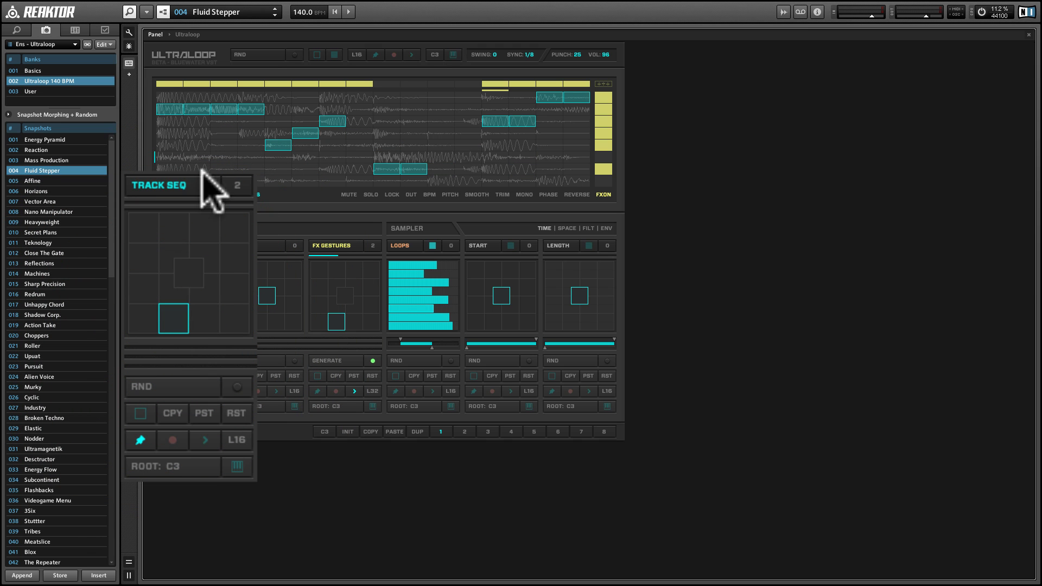
click(148, 317)
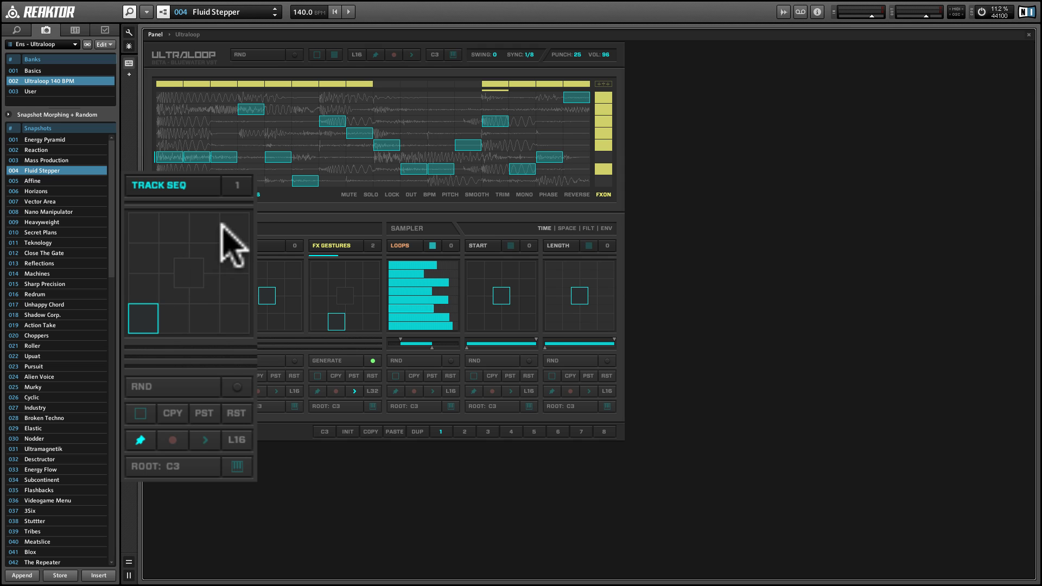
- Raise the Track Seq value step by step to 10 and start playback
click(244, 184)
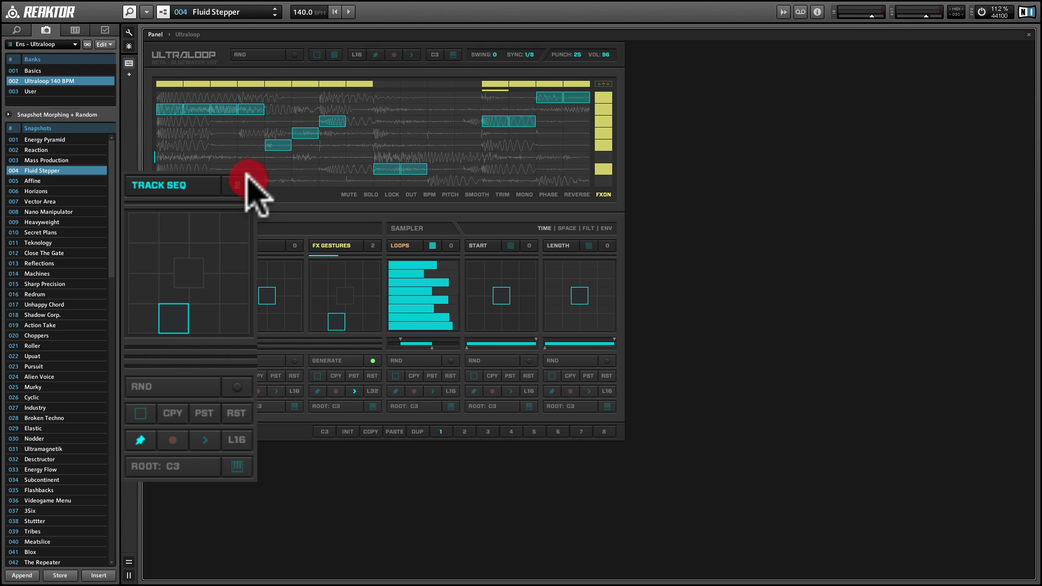
drag(244, 184, 244, 168)
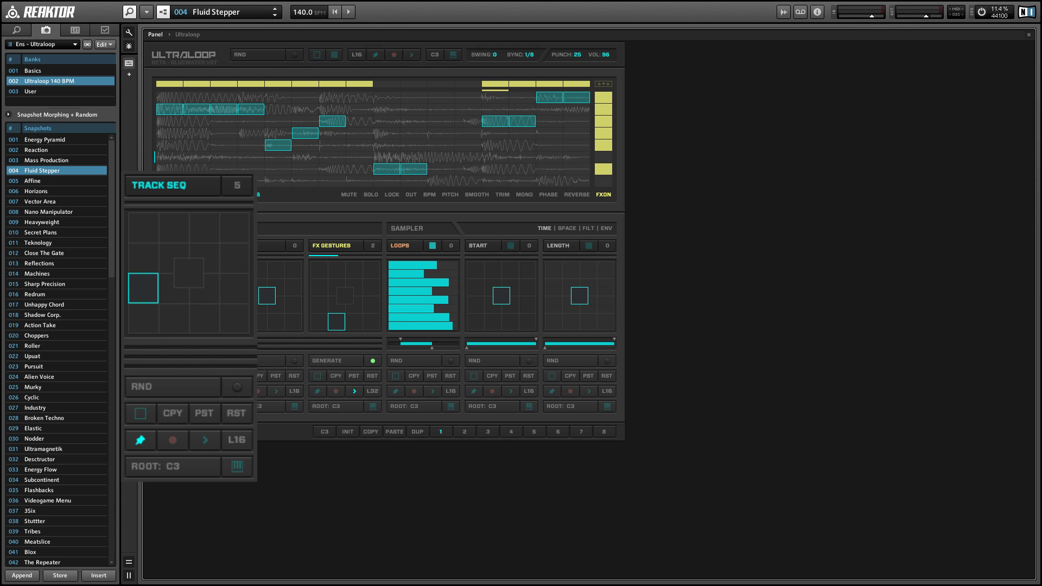
click(244, 183)
click(244, 184)
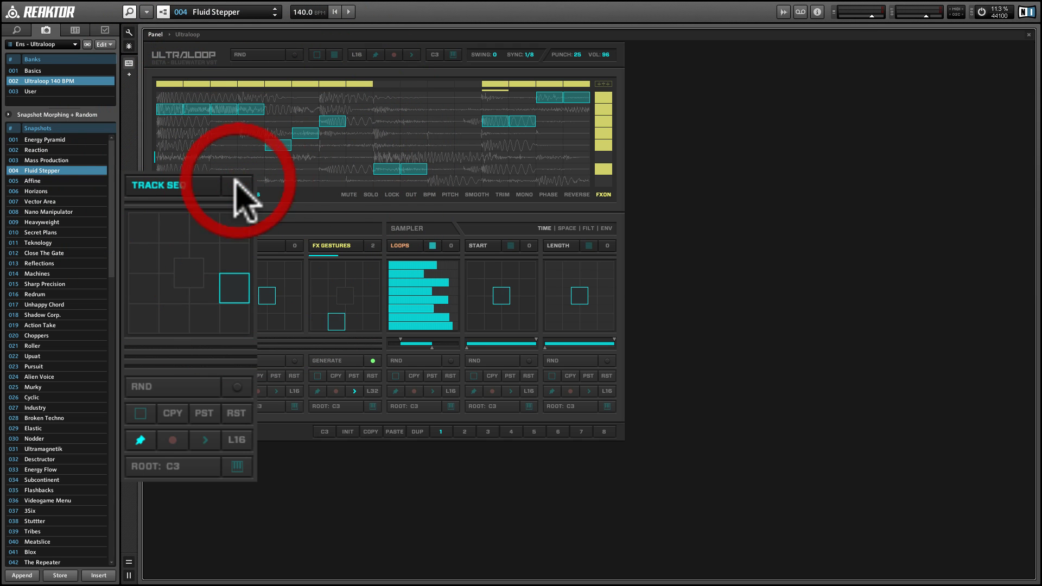
click(236, 183)
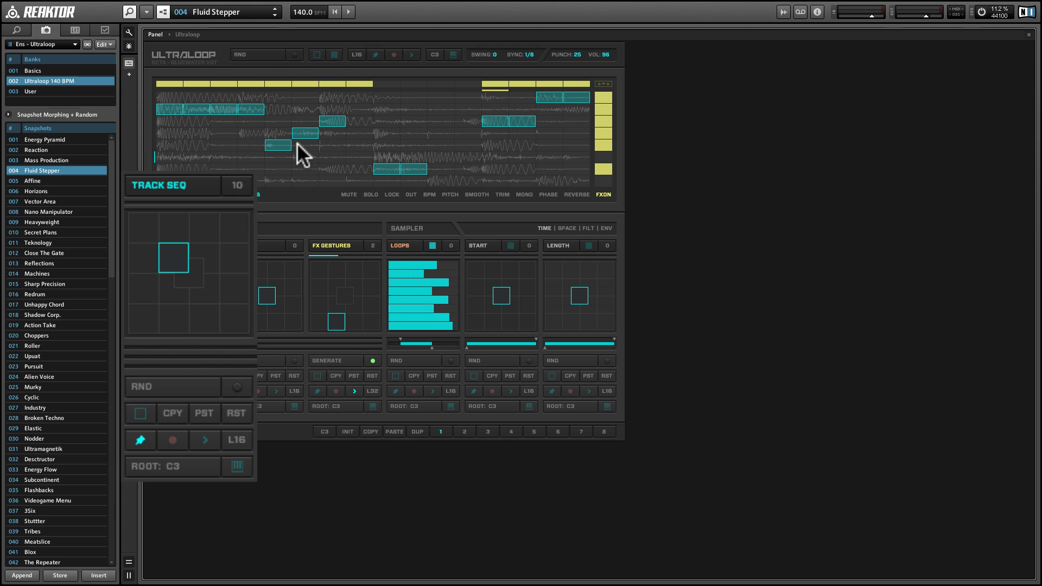
click(347, 12)
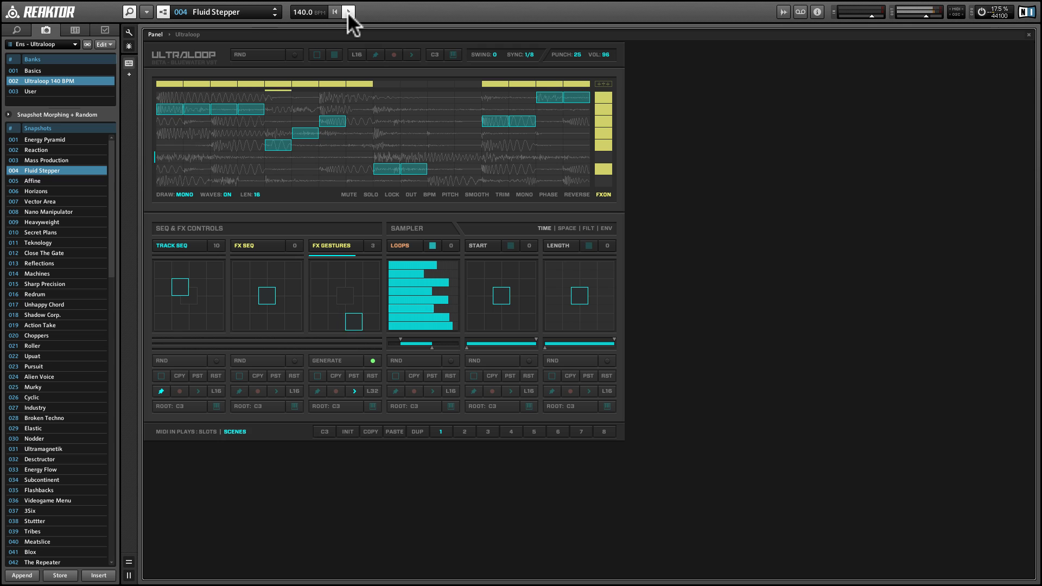
click(348, 11)
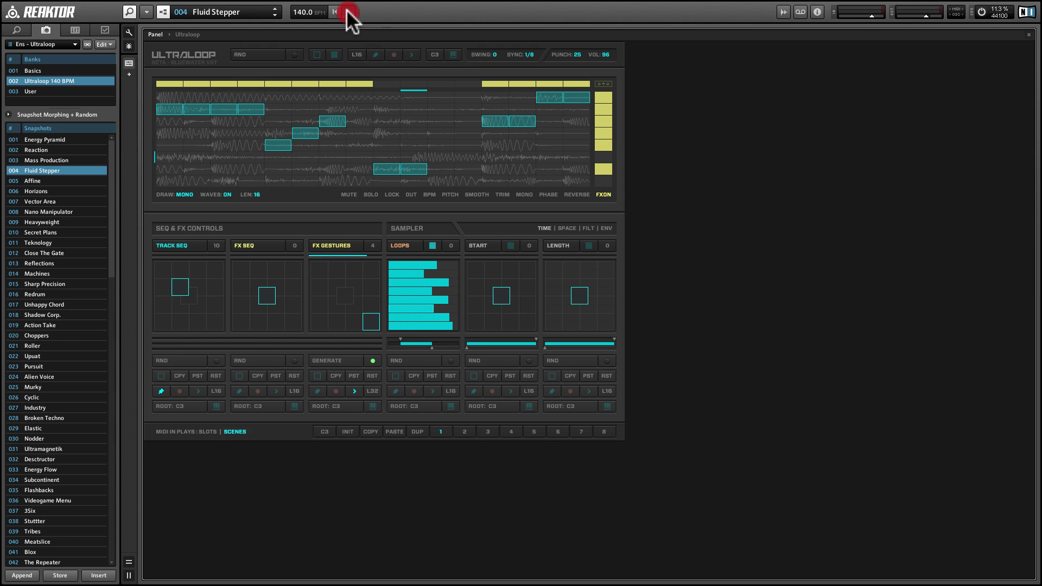
- Step through Affine and Horizons to snapshot 007 Vector Area and start its playback
click(275, 16)
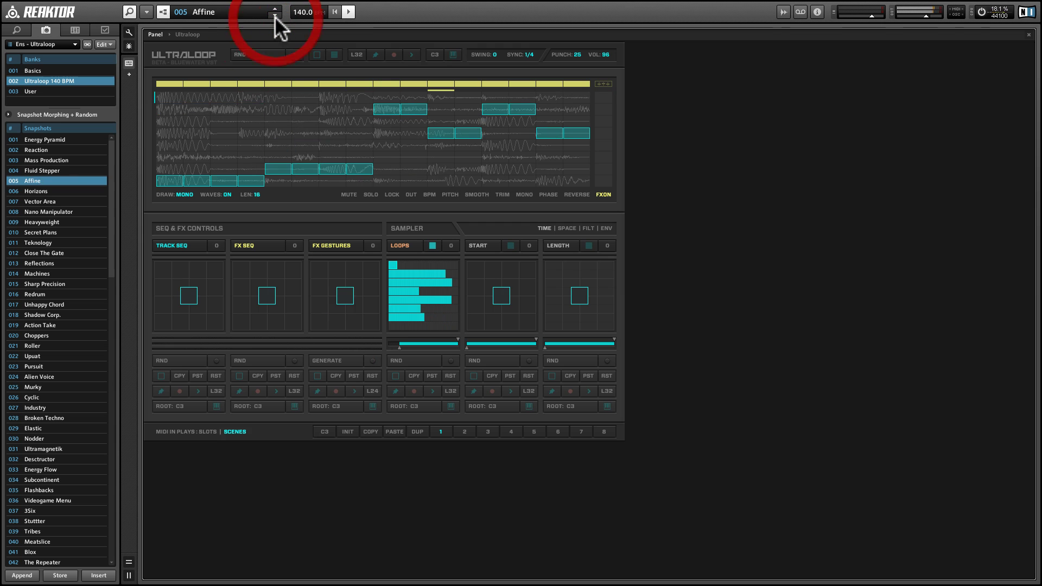
click(275, 15)
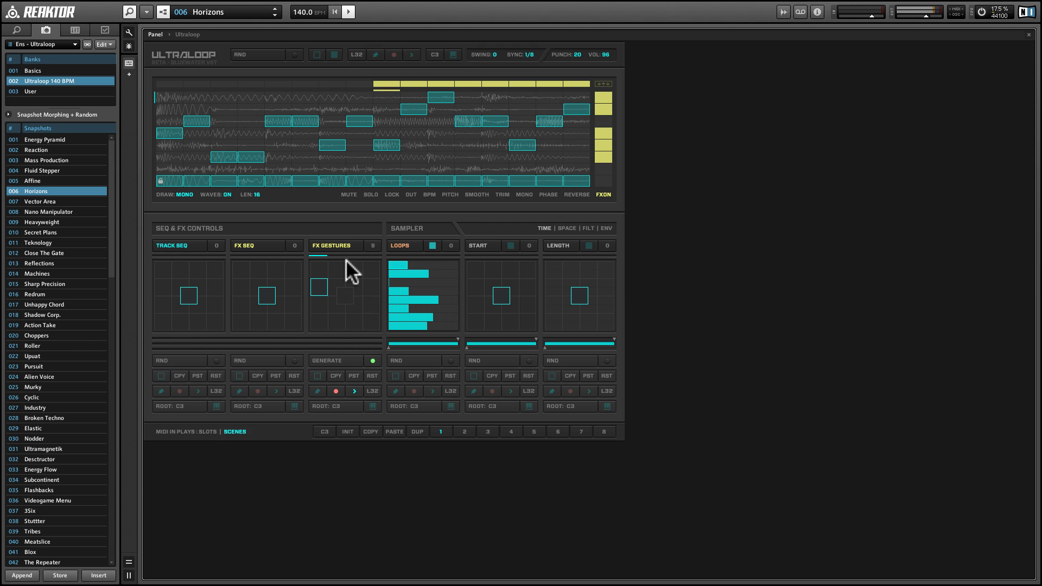
click(274, 16)
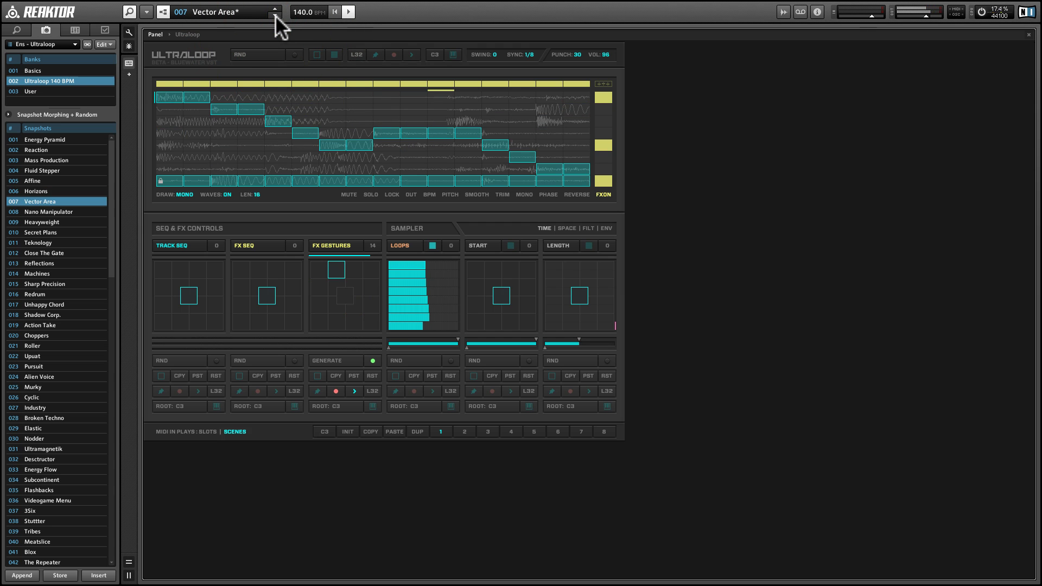
click(409, 52)
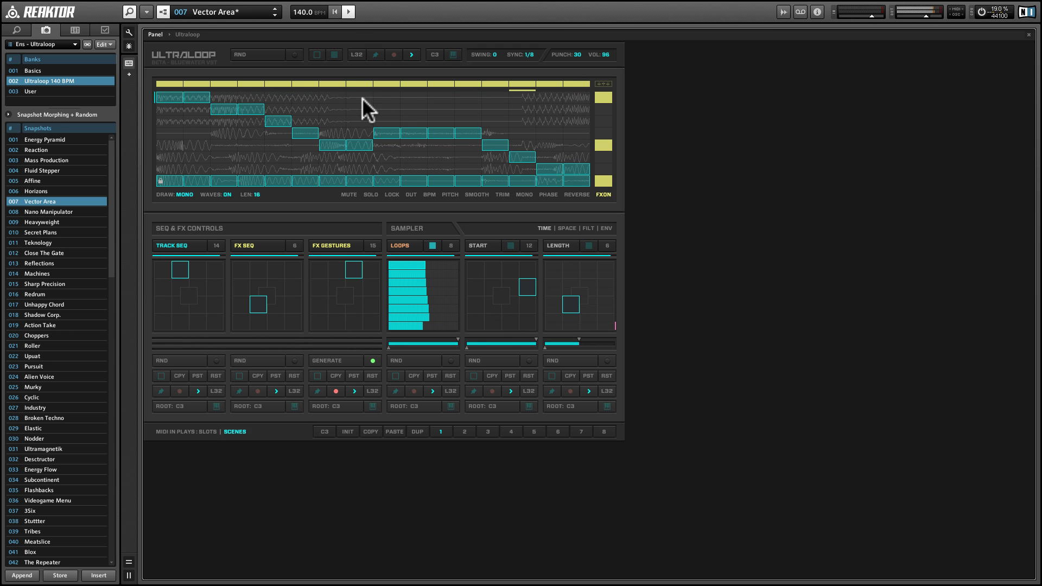
- Stop host and Ultraloop playback, resetting Track Seq, FX Seq and FX Gestures to 0
click(347, 9)
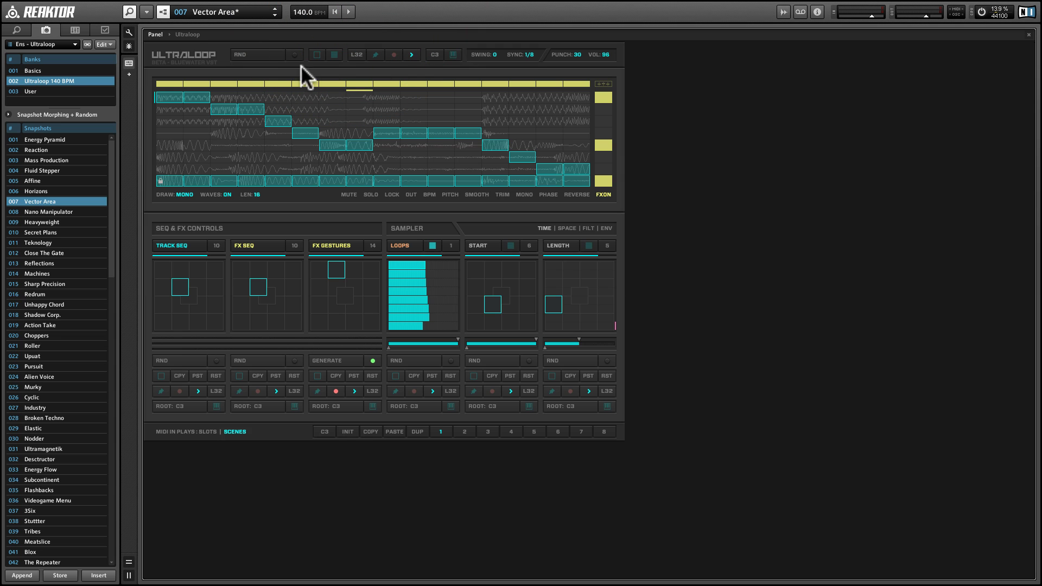
click(411, 55)
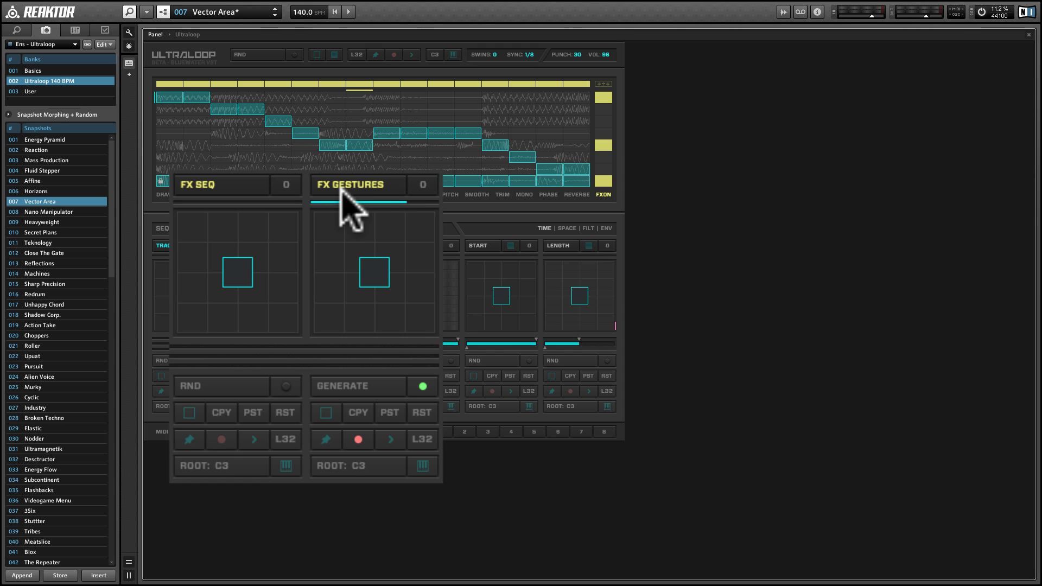
- Try FX Seq positions 8 and bottom-left, switch off one top-row step, and start playback
mouse_move(240, 271)
mouse_down()
mouse_move(276, 282)
mouse_move(234, 270)
mouse_up()
drag(286, 183, 287, 168)
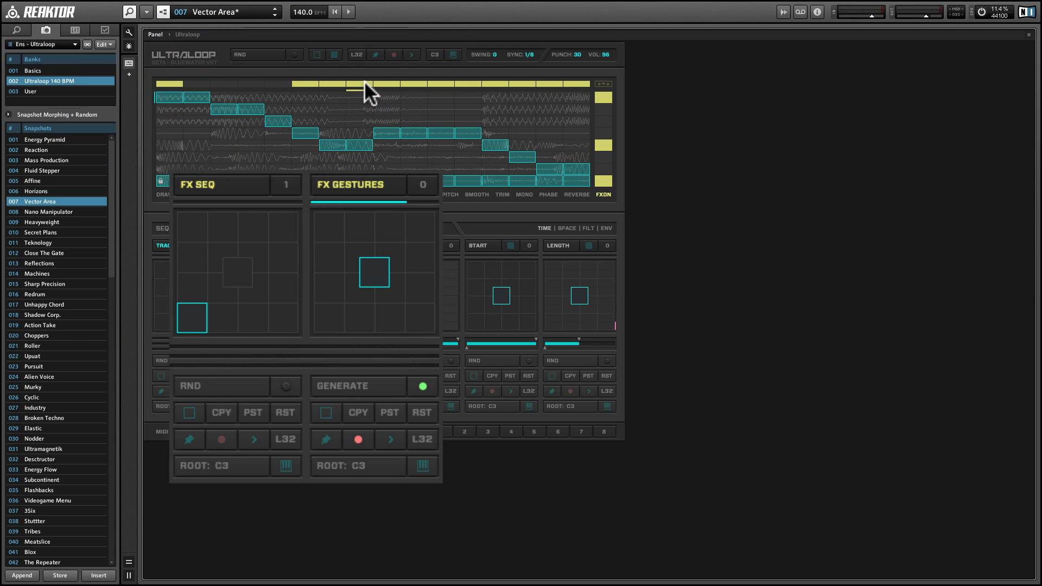
click(476, 82)
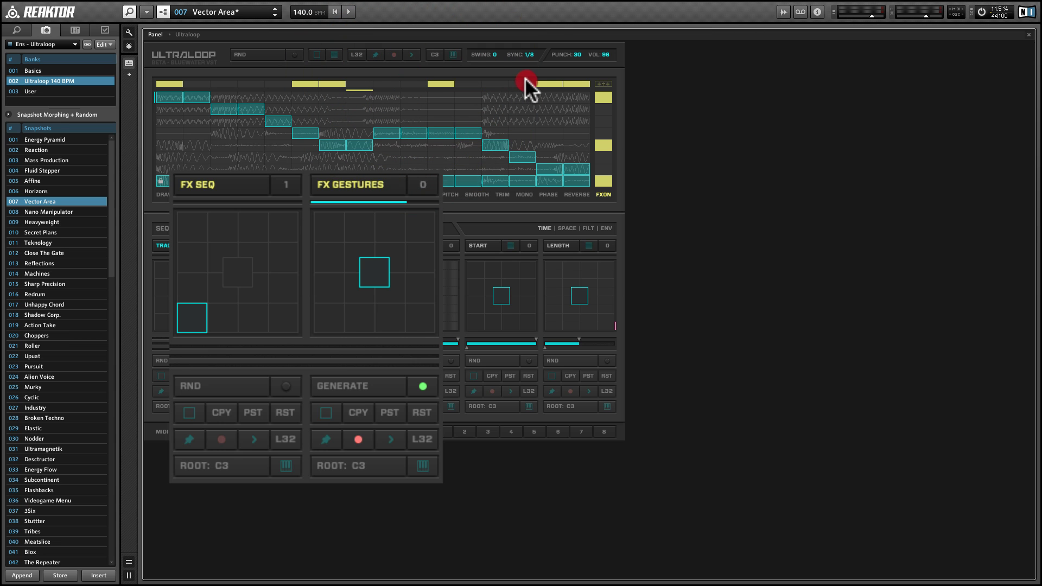
key(space)
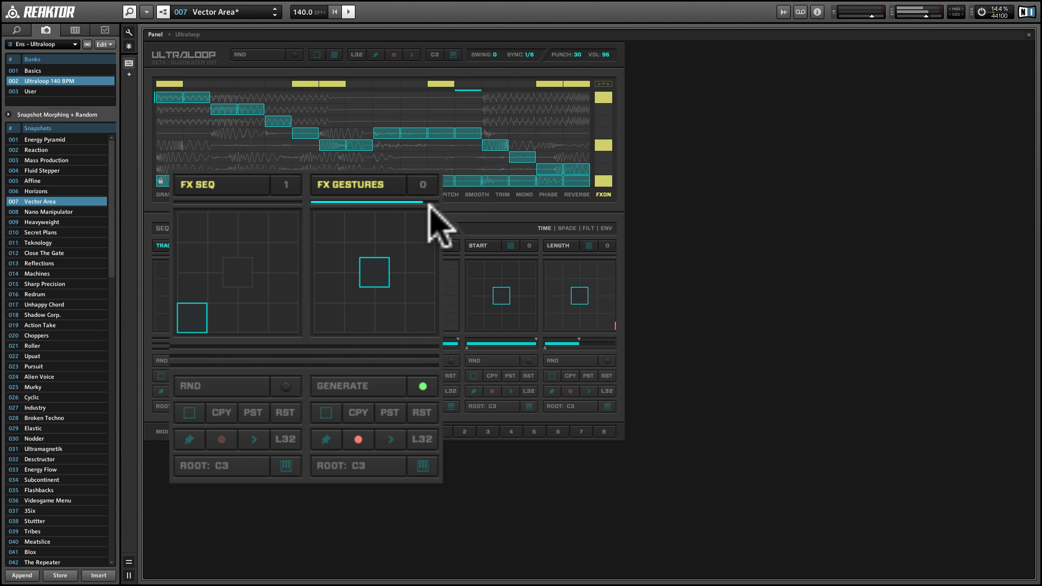
- Perform the FX Seq pad live at bottom-left and upper left, releasing it to centre
click(236, 268)
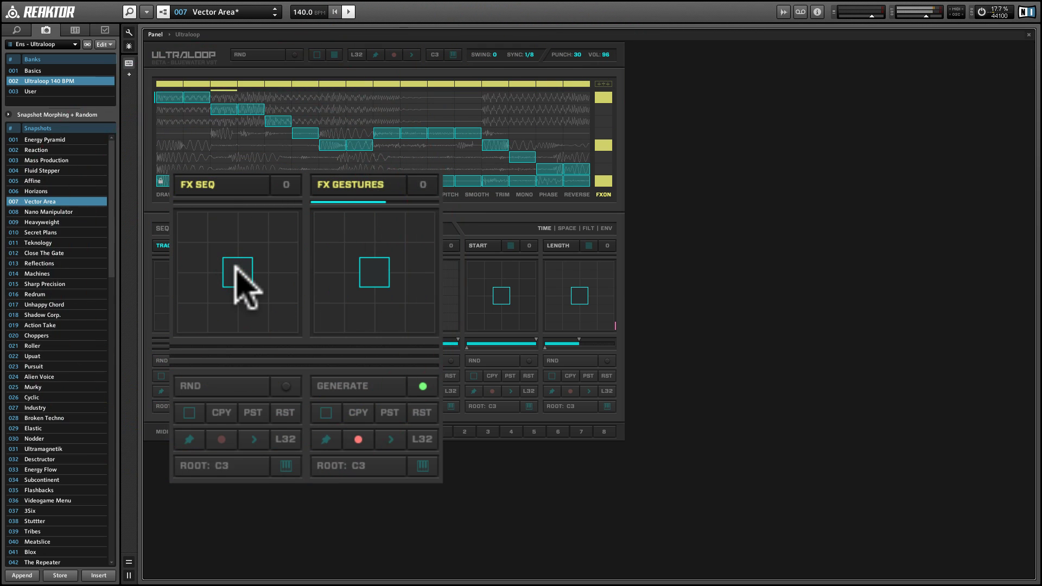
click(193, 319)
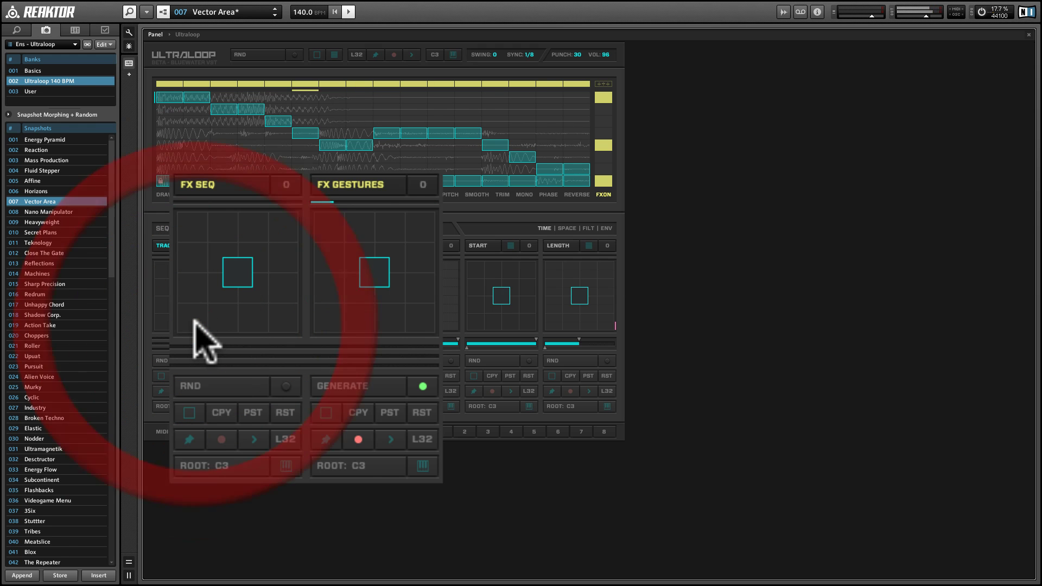
click(194, 320)
click(193, 319)
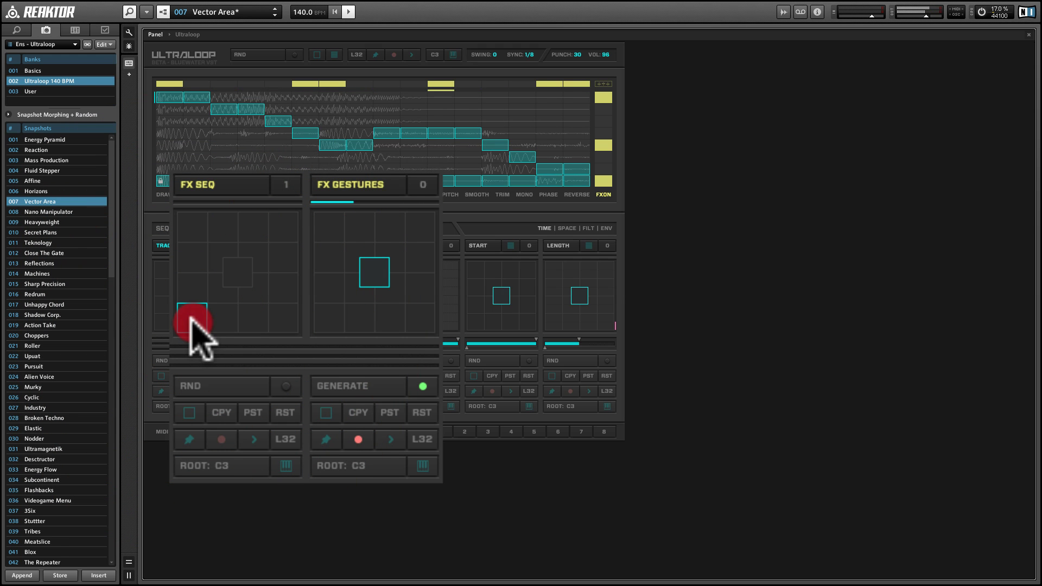
click(191, 319)
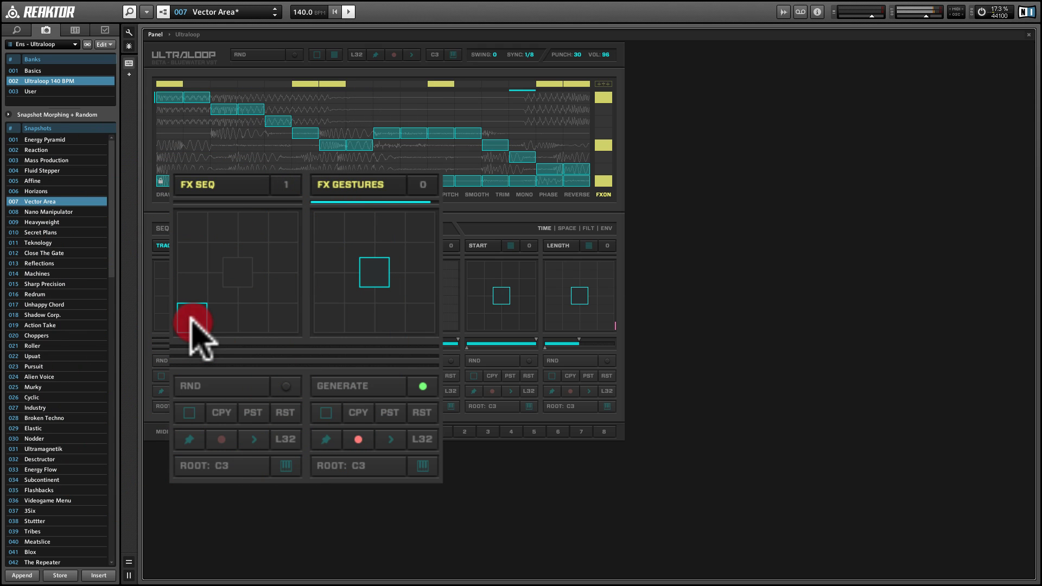
drag(221, 274, 191, 298)
click(191, 299)
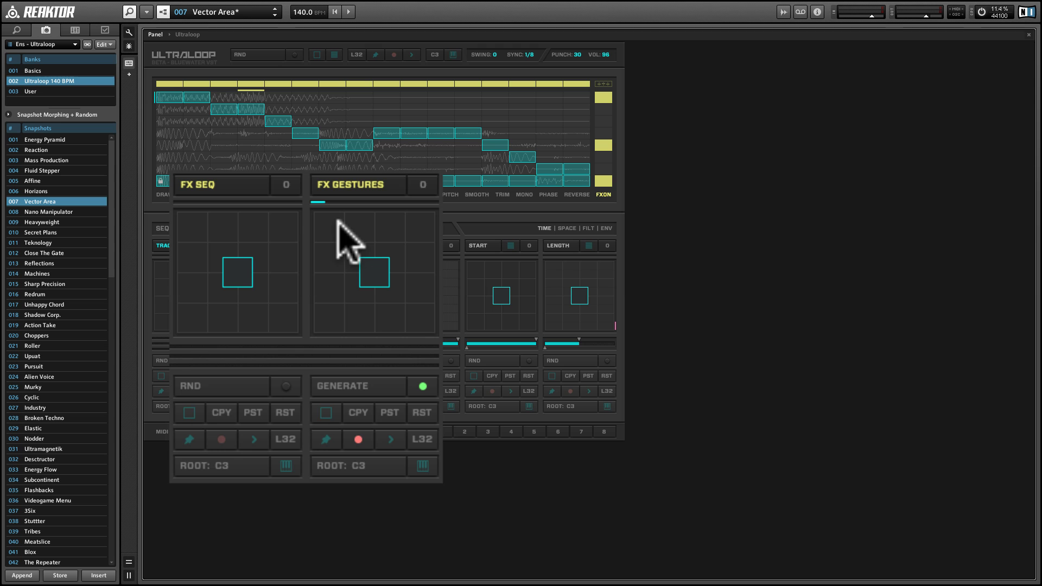
- Generate new FX gestures and fill the top loop row from step 3 to step 15
click(342, 379)
click(335, 380)
click(369, 283)
click(341, 290)
drag(214, 93, 581, 96)
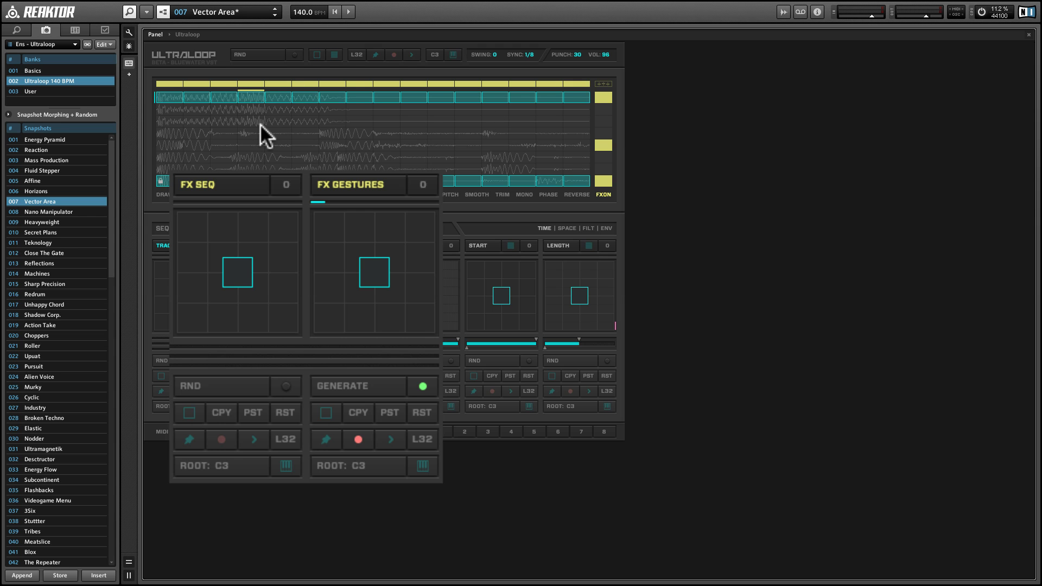
- Turn effects off, arm FX Gestures for drawing, then turn effects back on
click(603, 97)
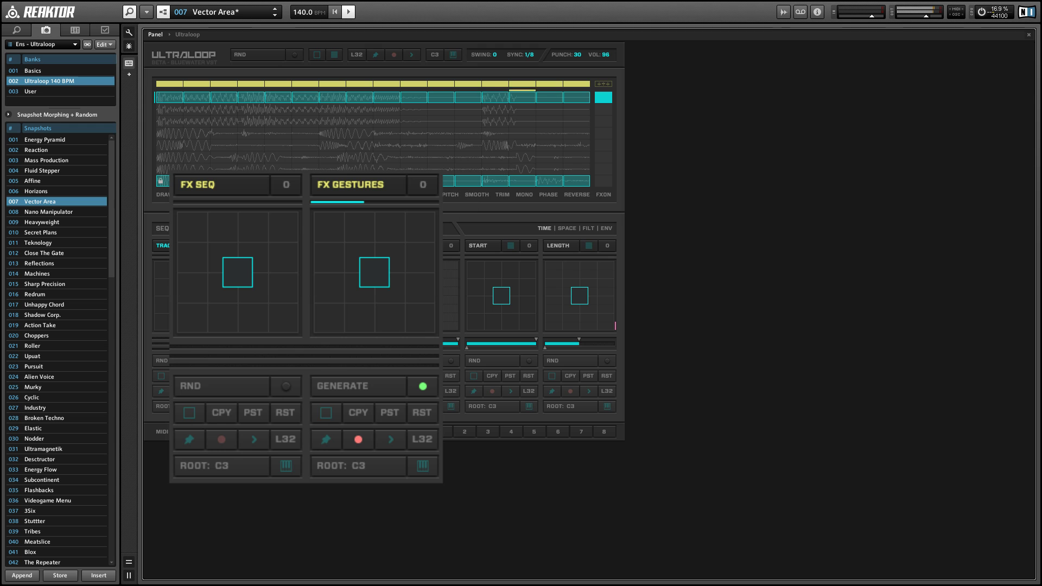
click(326, 439)
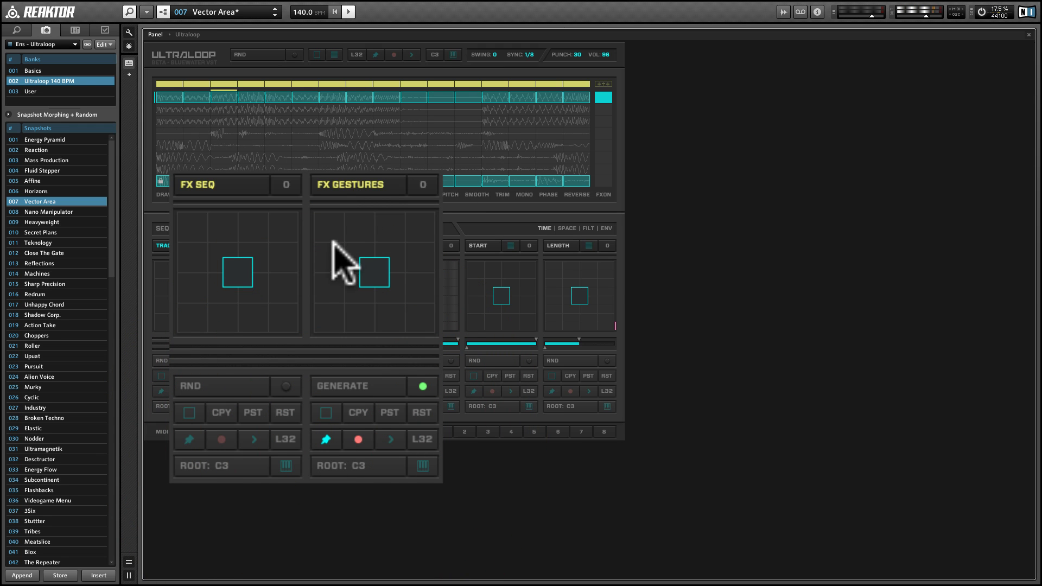
click(604, 193)
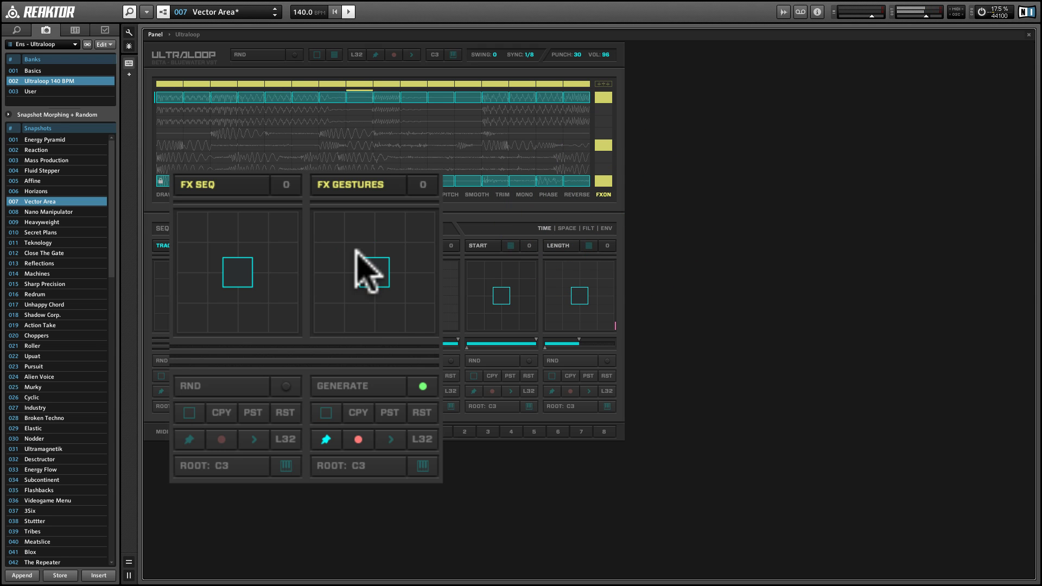
- Play FX gestures 10, 13, 1, 3 and 4 on the pad, ending on gesture 12
mouse_move(356, 250)
mouse_down()
mouse_move(337, 222)
mouse_move(319, 245)
mouse_move(315, 307)
mouse_up()
click(334, 224)
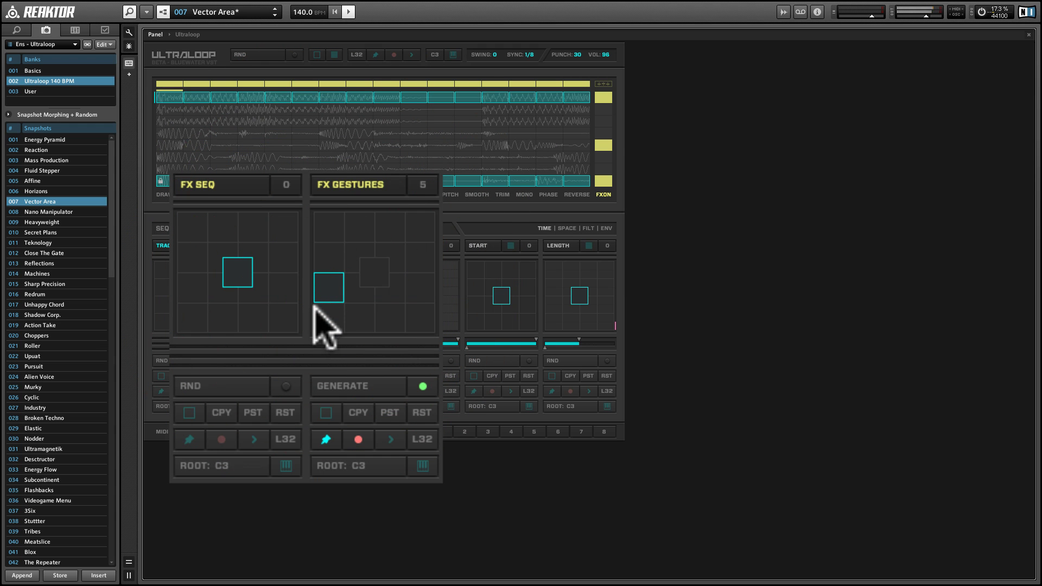
click(318, 324)
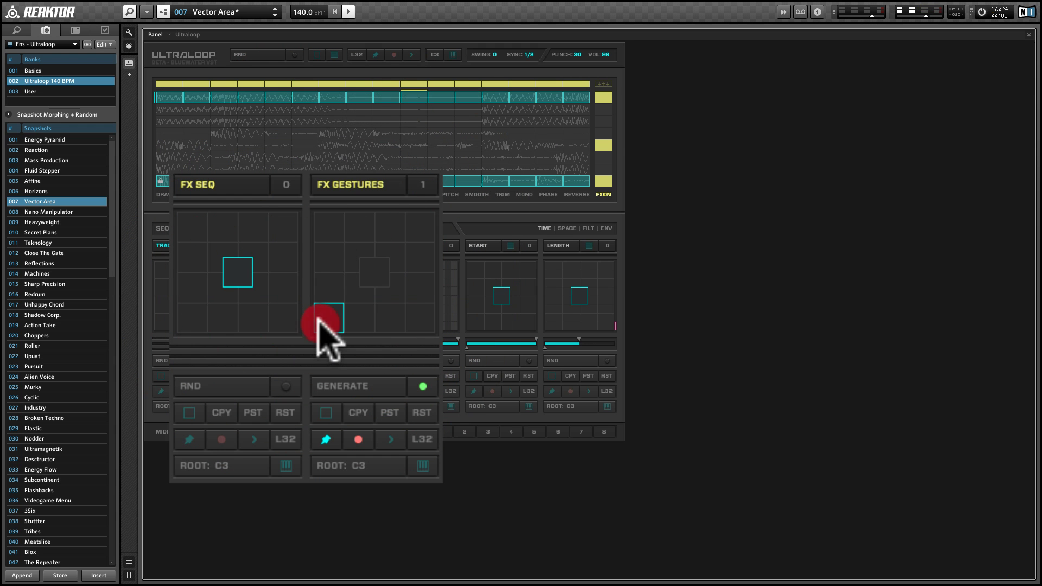
click(397, 327)
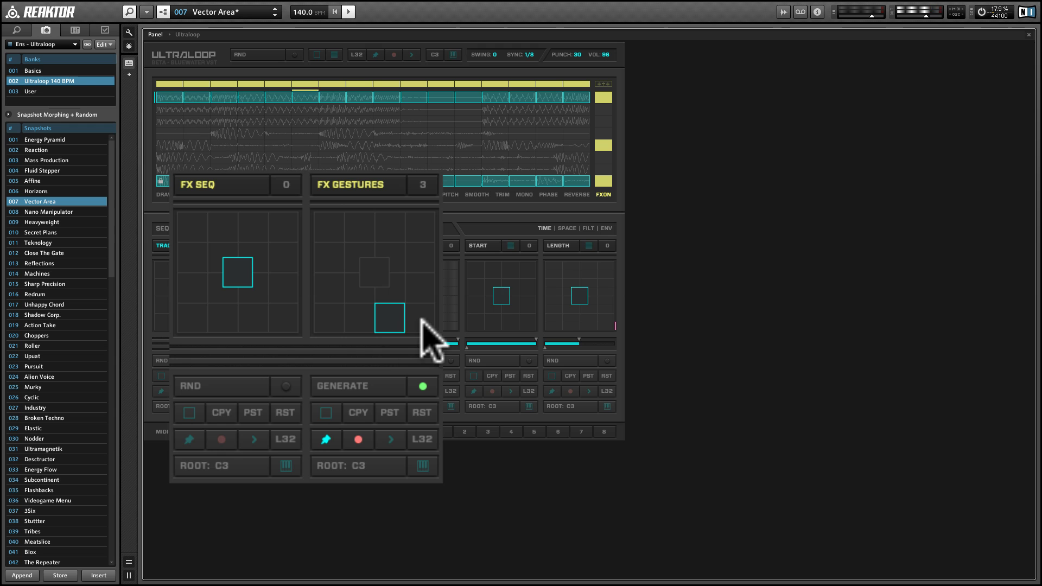
click(421, 321)
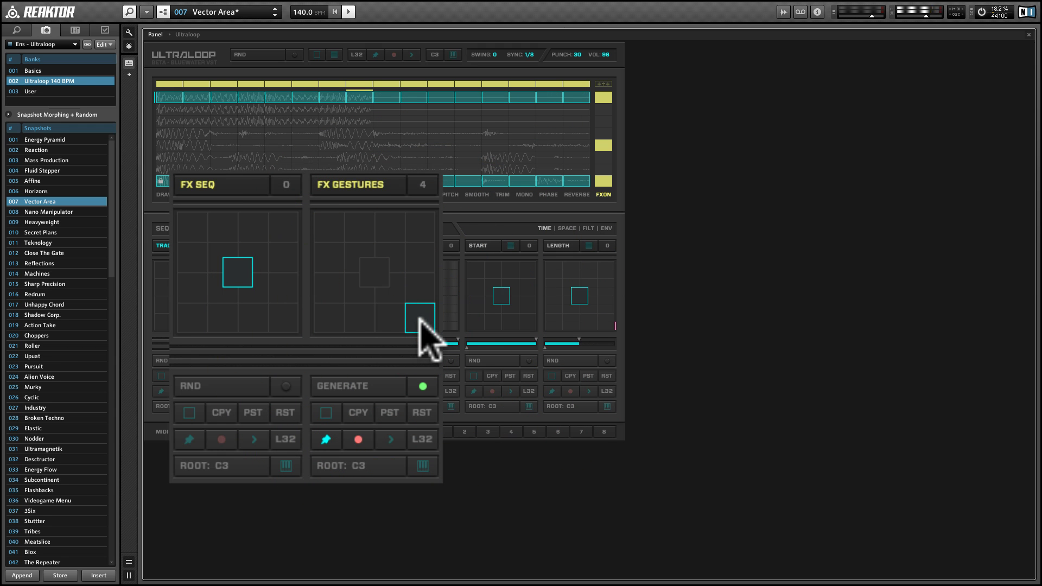
click(419, 258)
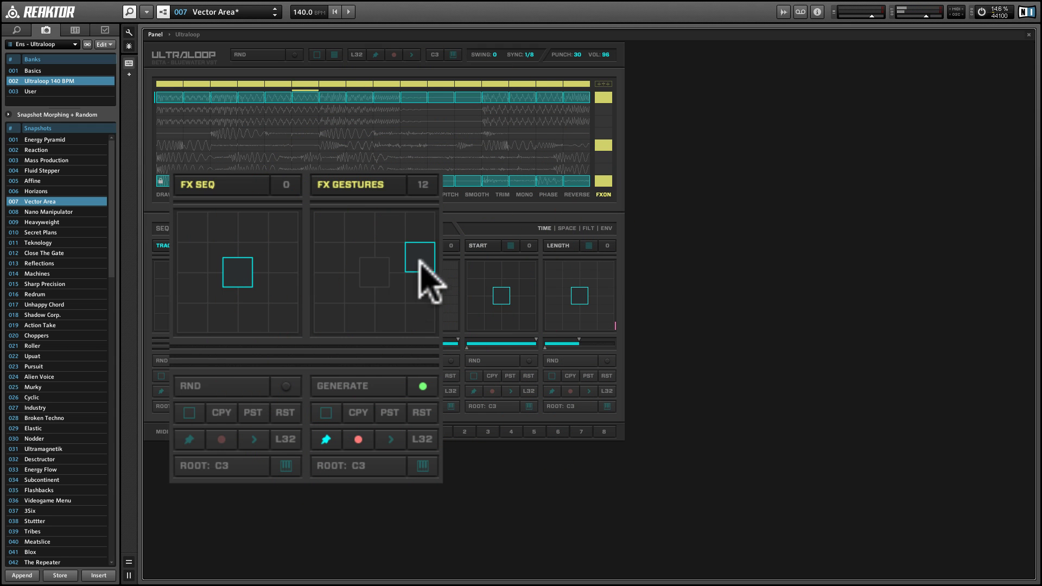
- Toggle effects off and on while playing FX gestures 10, 13 and 5
click(608, 98)
click(607, 179)
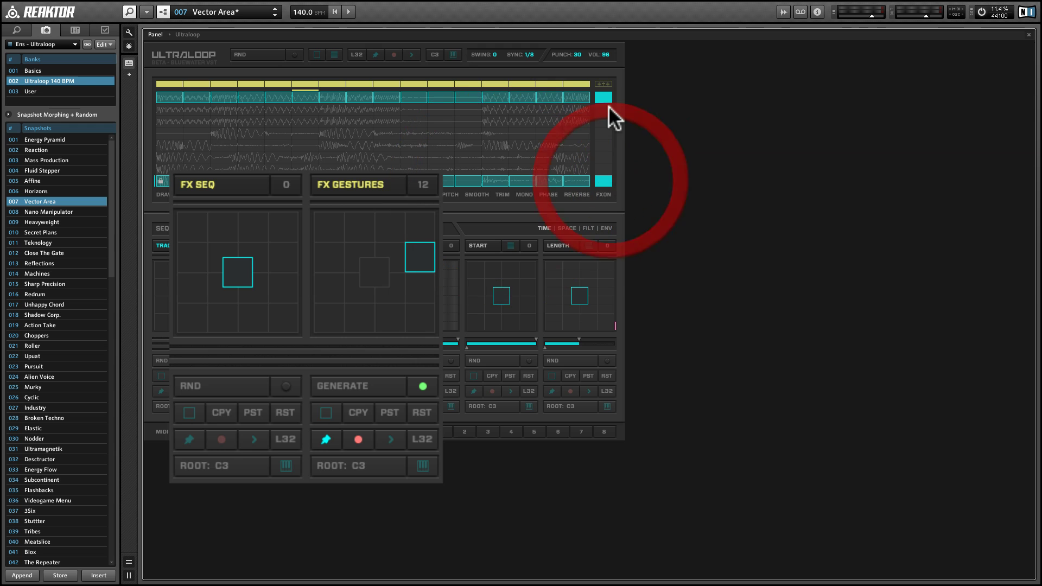
click(606, 99)
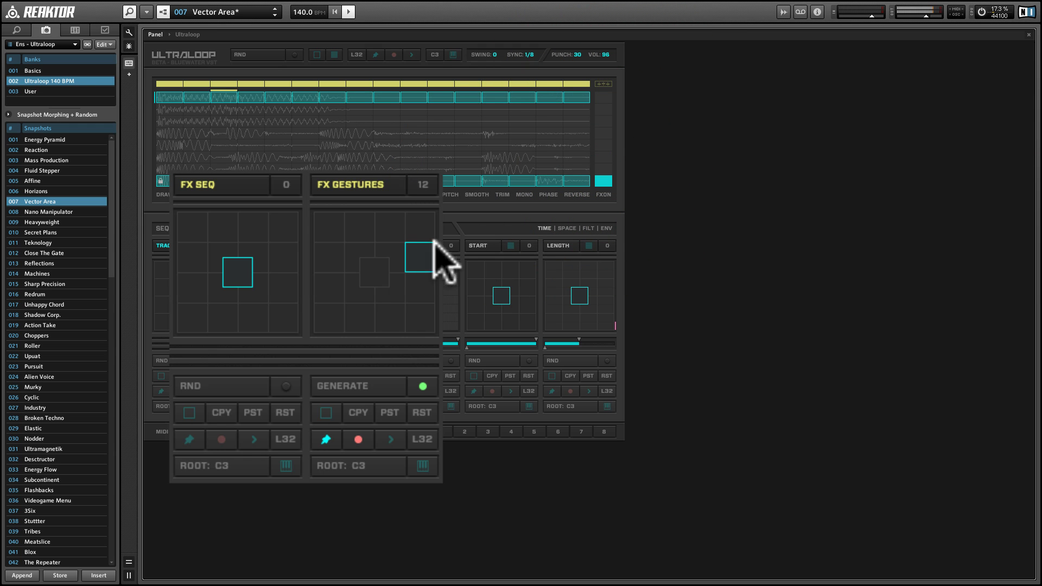
click(352, 253)
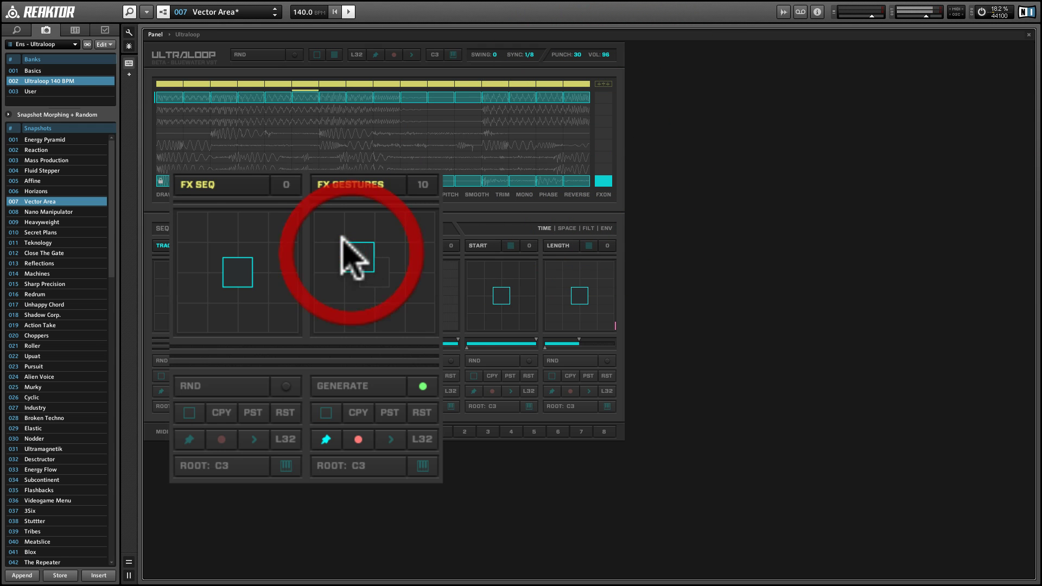
click(326, 226)
click(605, 188)
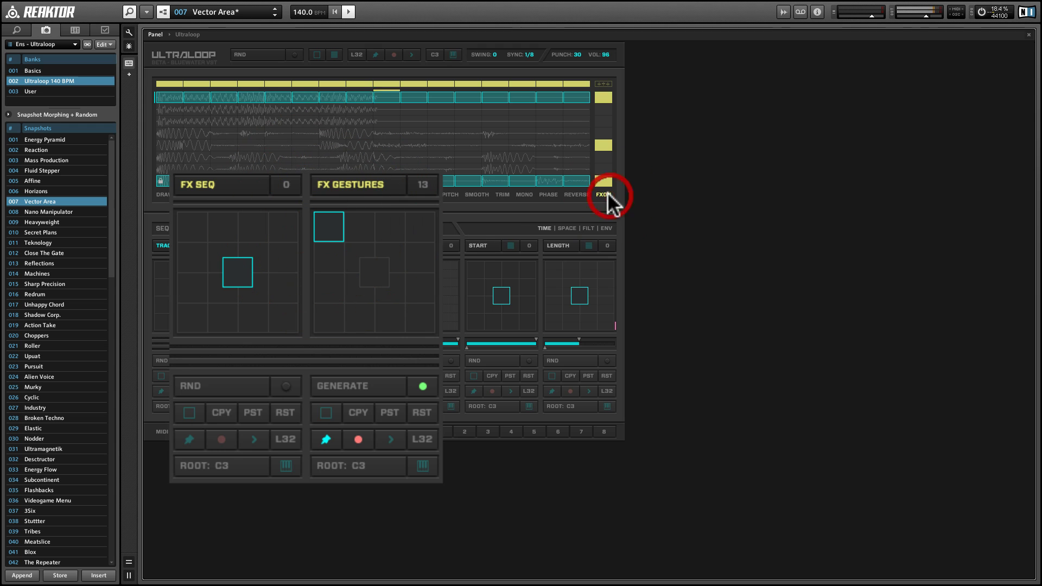
click(337, 285)
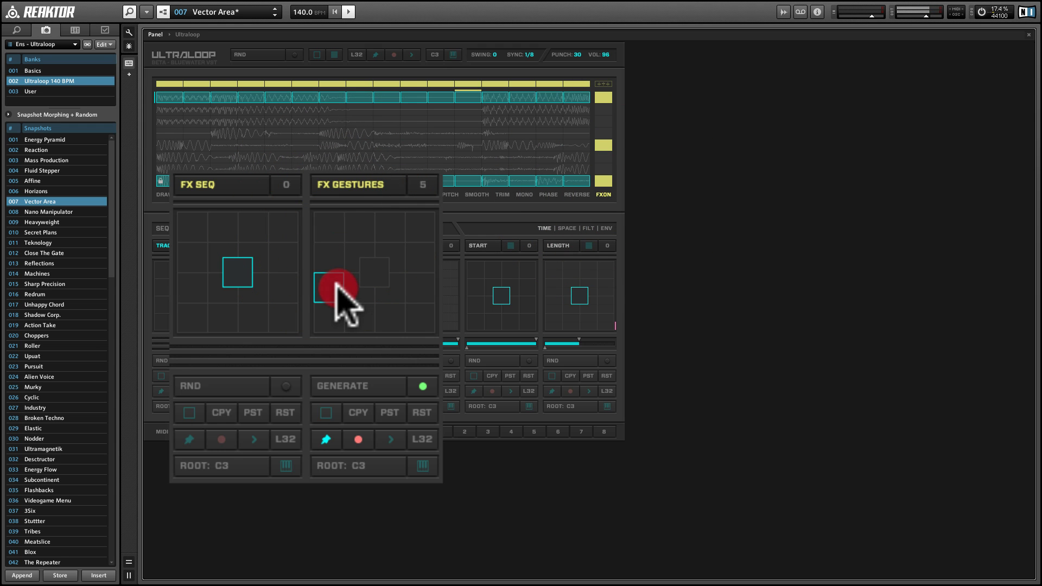
- Play FX gestures 9 and 11, then slide to the middle-right cell
click(326, 257)
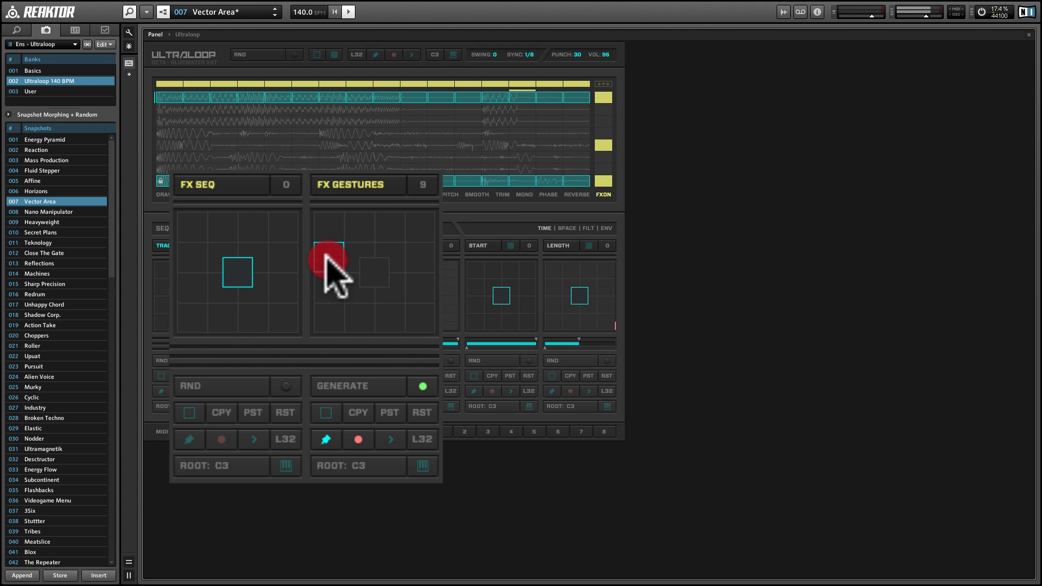
click(401, 245)
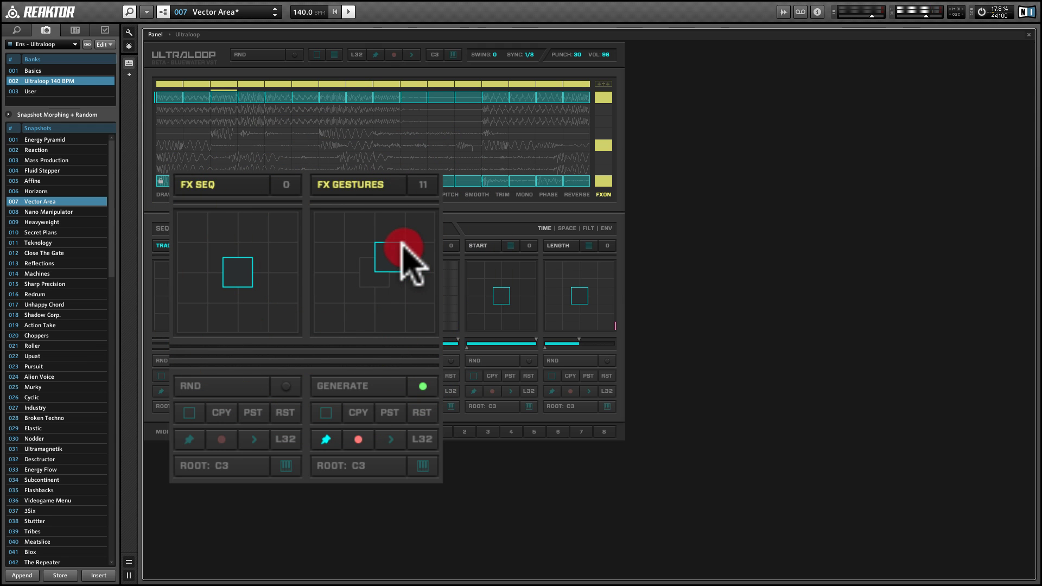
mouse_move(401, 247)
mouse_down()
mouse_move(423, 263)
mouse_move(413, 298)
mouse_move(404, 282)
mouse_move(394, 288)
mouse_up()
click(406, 287)
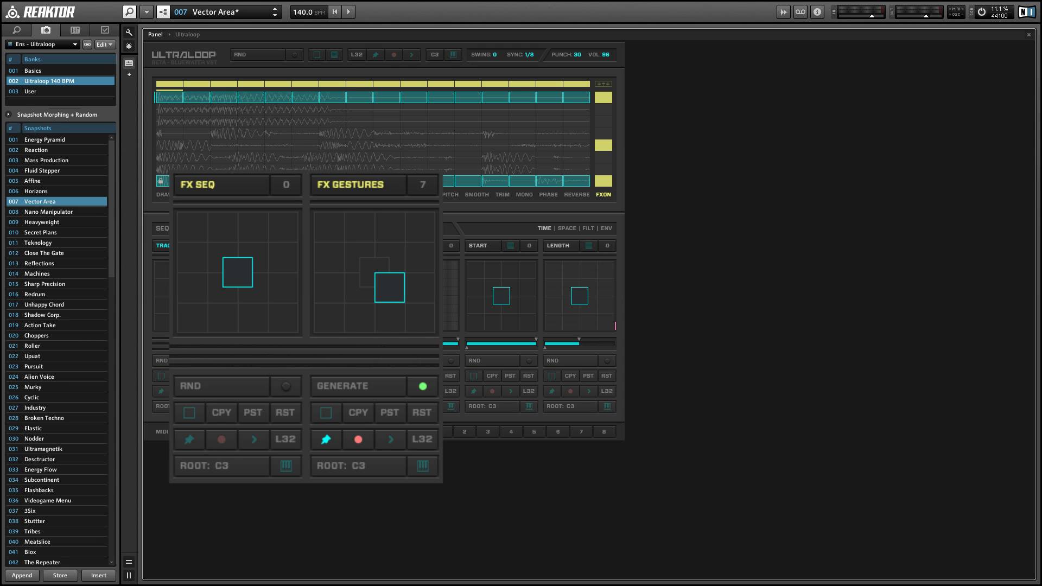
- Play gestures 12, 8 and 6, then load snapshot 008 Nano Manipulator
click(415, 261)
click(412, 288)
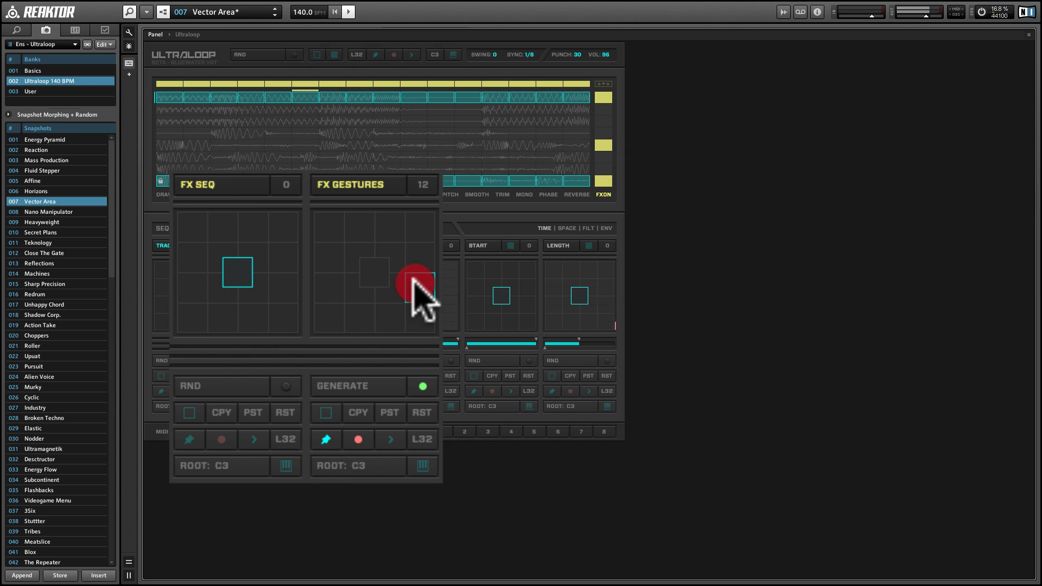
drag(401, 291, 368, 291)
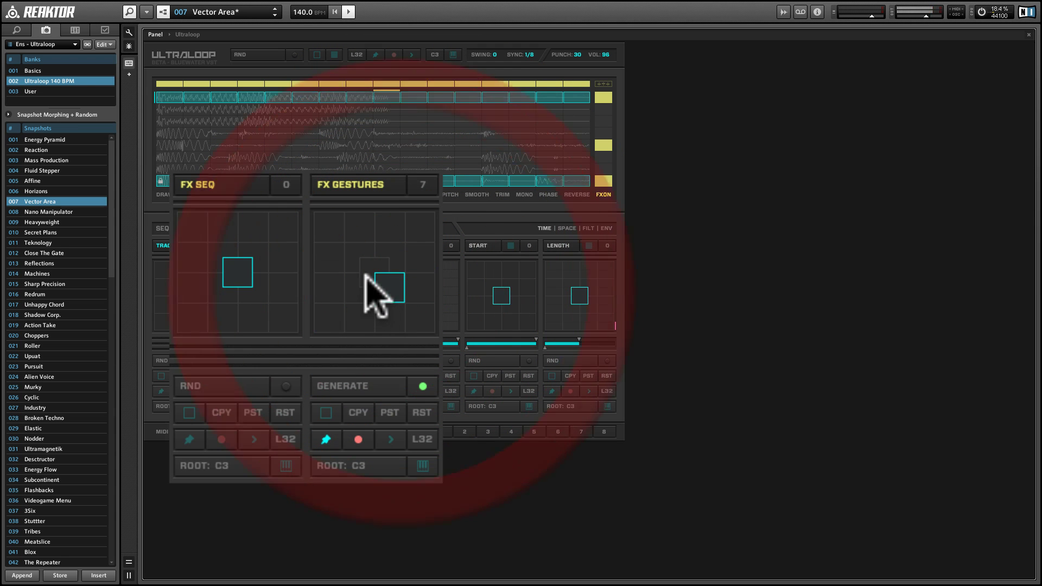
click(369, 263)
click(359, 286)
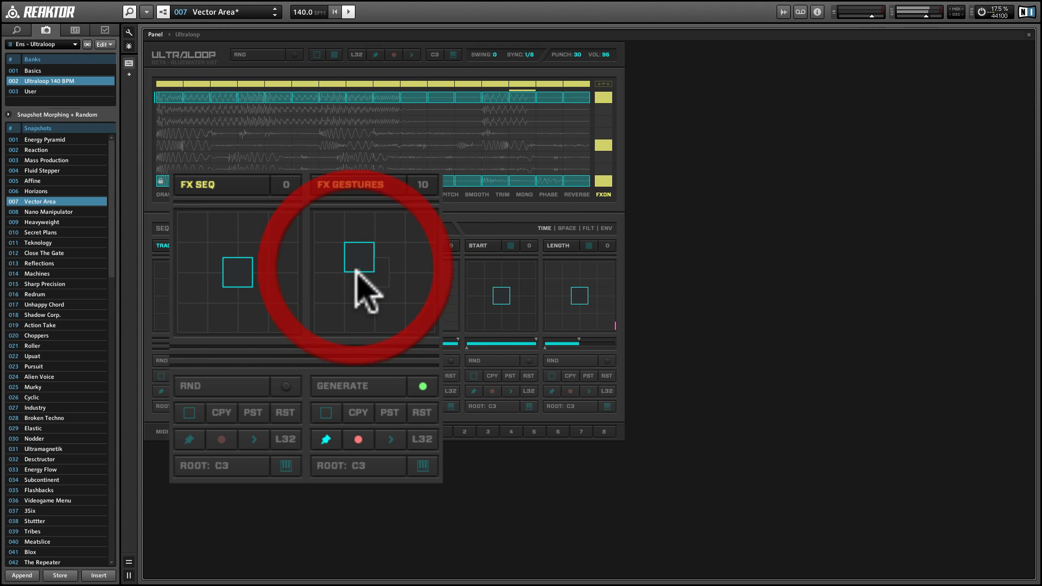
click(275, 15)
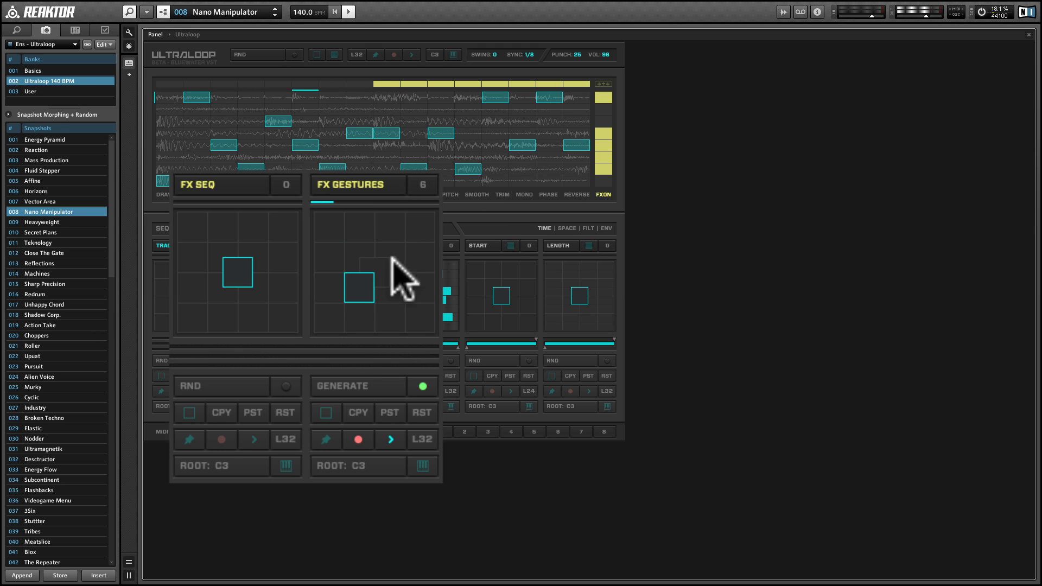
- Move the FX gesture, reset it to centre, then re-arm drawing and pick gesture 5
mouse_move(376, 260)
mouse_down()
mouse_move(361, 259)
mouse_move(380, 280)
mouse_move(384, 258)
mouse_move(344, 260)
mouse_move(379, 291)
mouse_move(396, 267)
mouse_move(391, 289)
mouse_up()
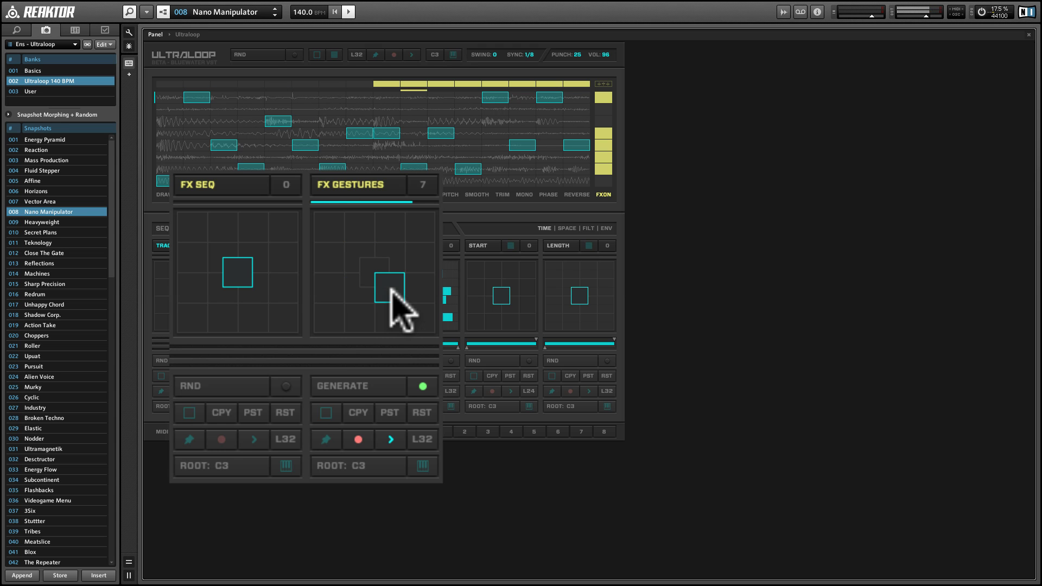
click(390, 437)
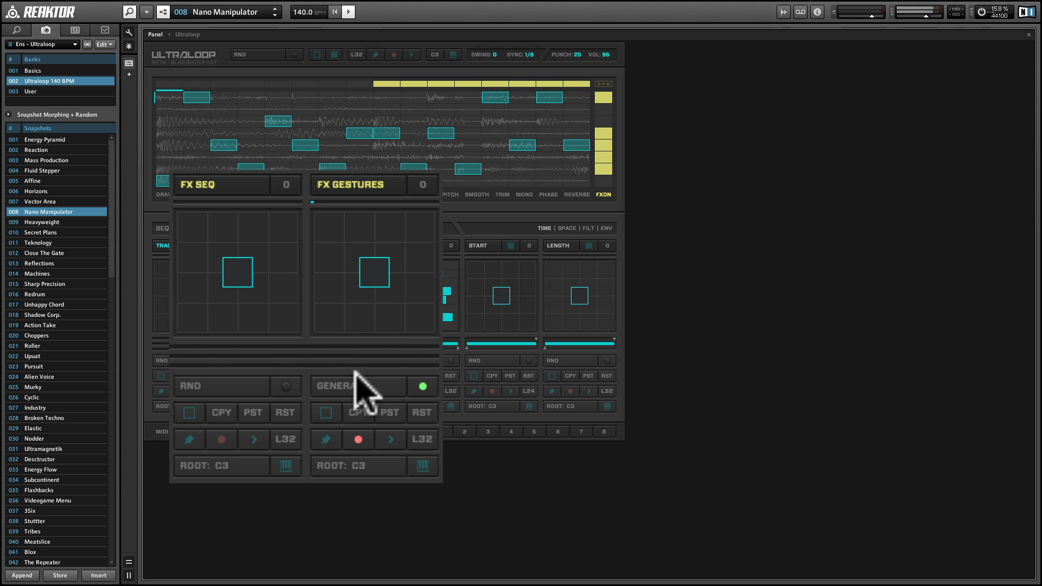
click(327, 439)
click(328, 297)
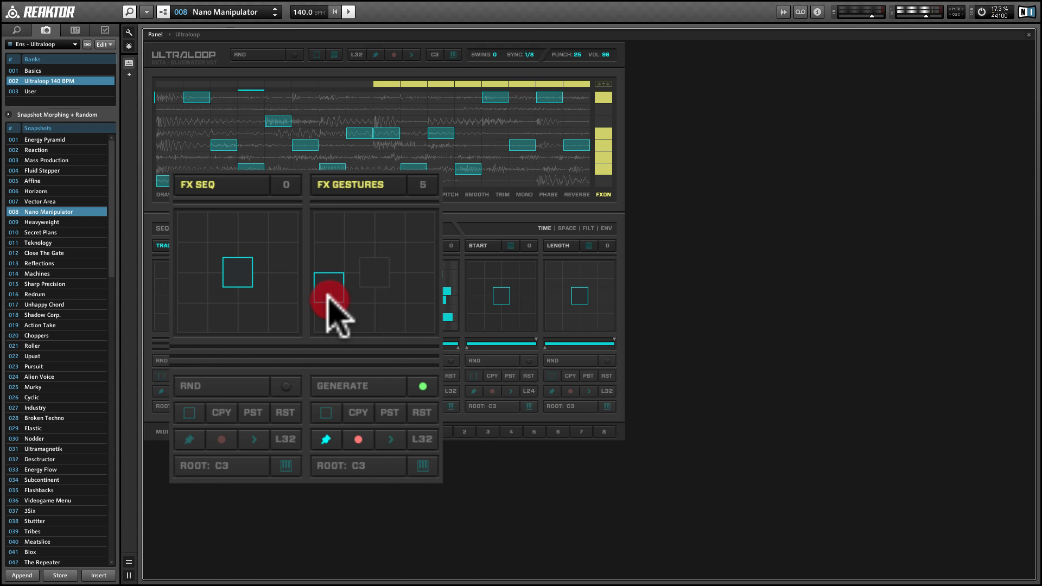
- Sweep the gesture across the top row and right column, then drag it back to centre
click(356, 227)
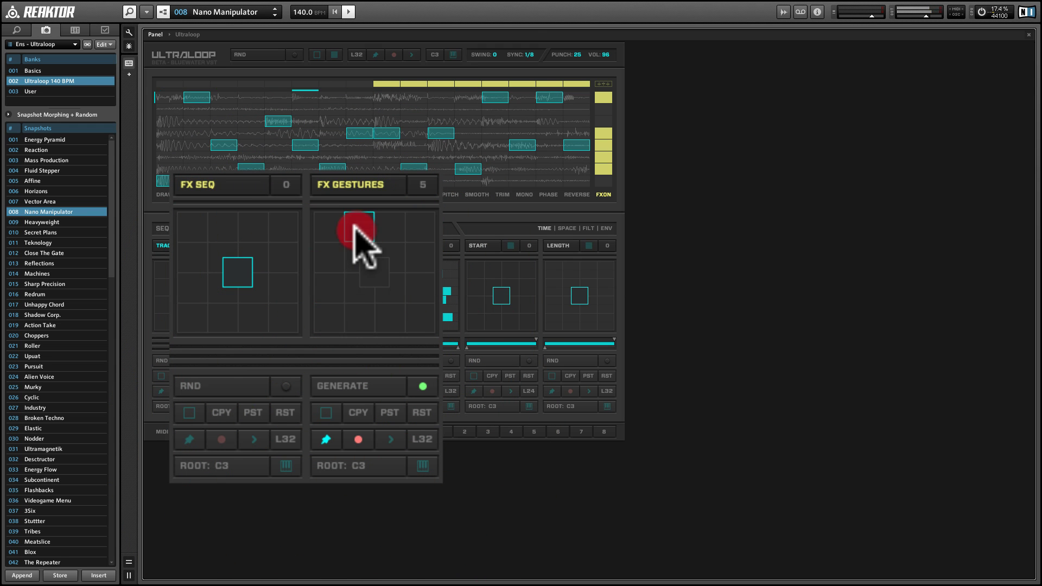
click(382, 225)
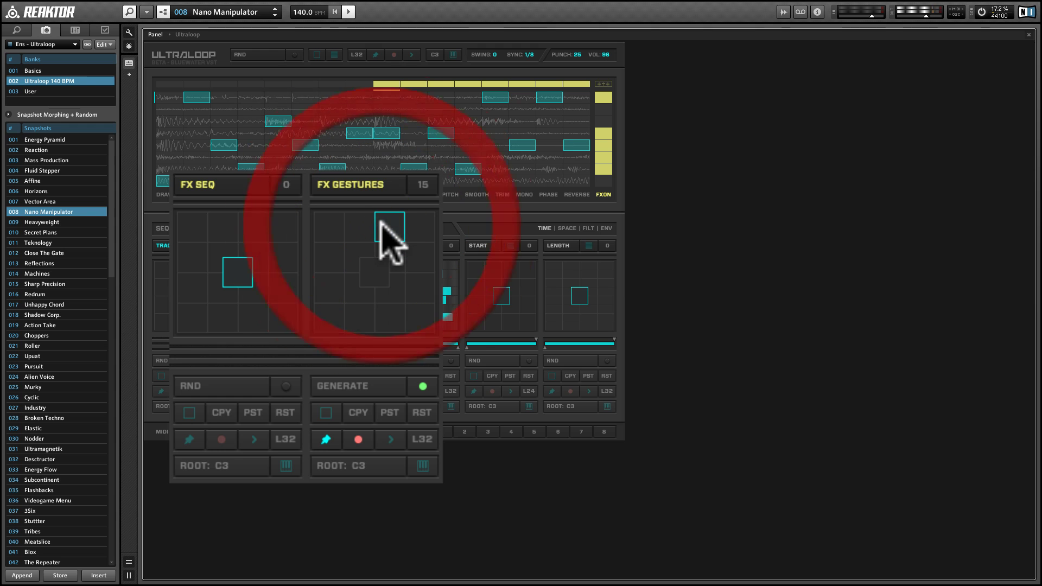
click(415, 223)
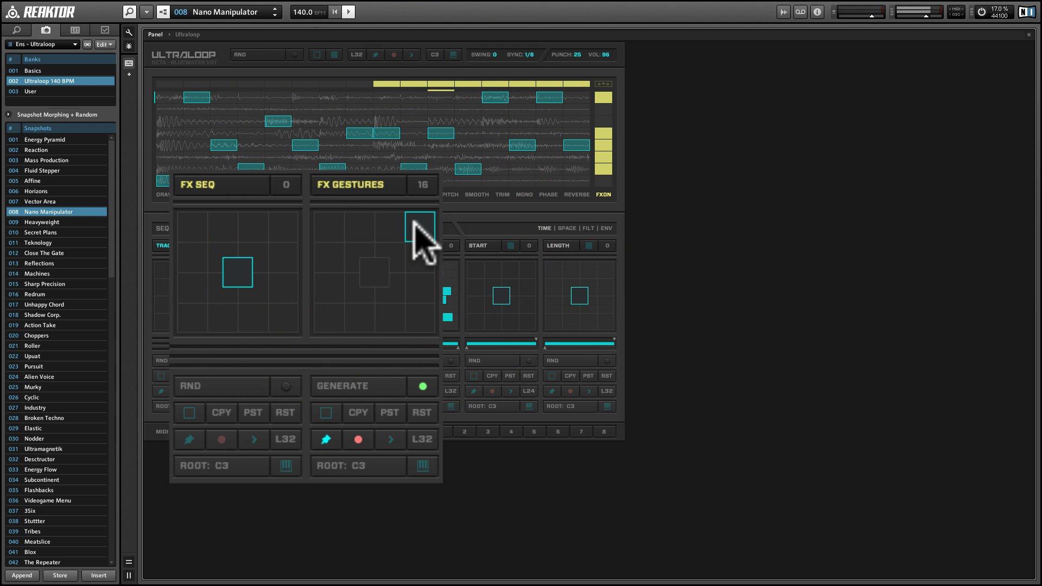
click(408, 244)
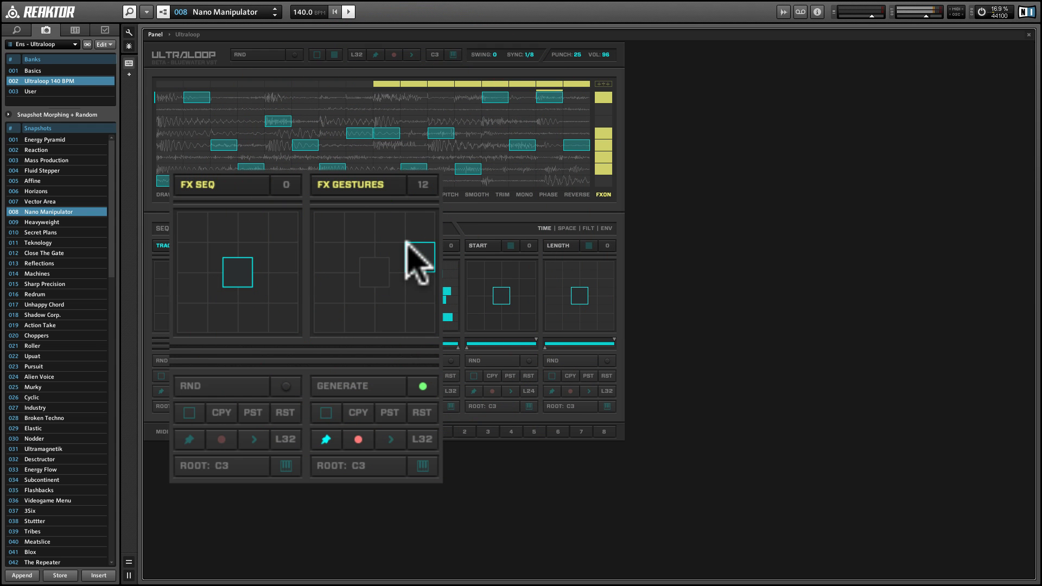
click(418, 285)
click(416, 251)
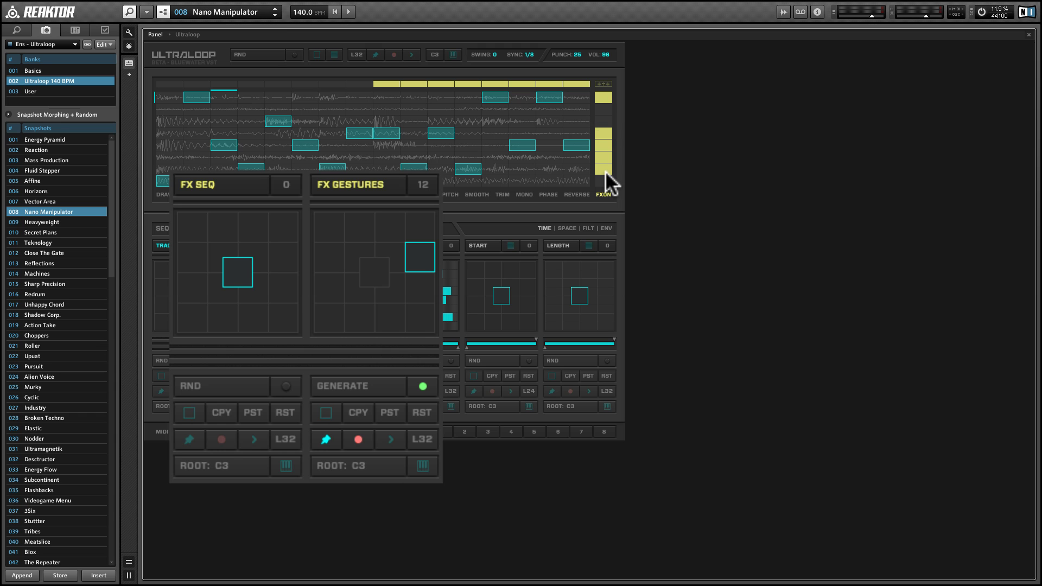
drag(419, 254, 369, 271)
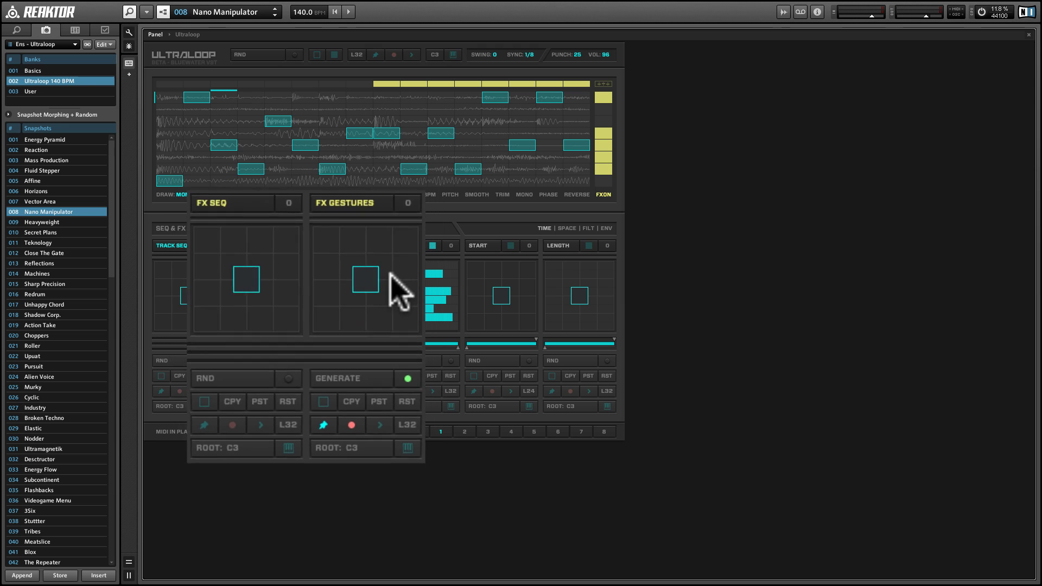
- Peek at Heavyweight, return to Nano Manipulator, and switch through scenes 2, 3 and 4
click(275, 15)
click(274, 9)
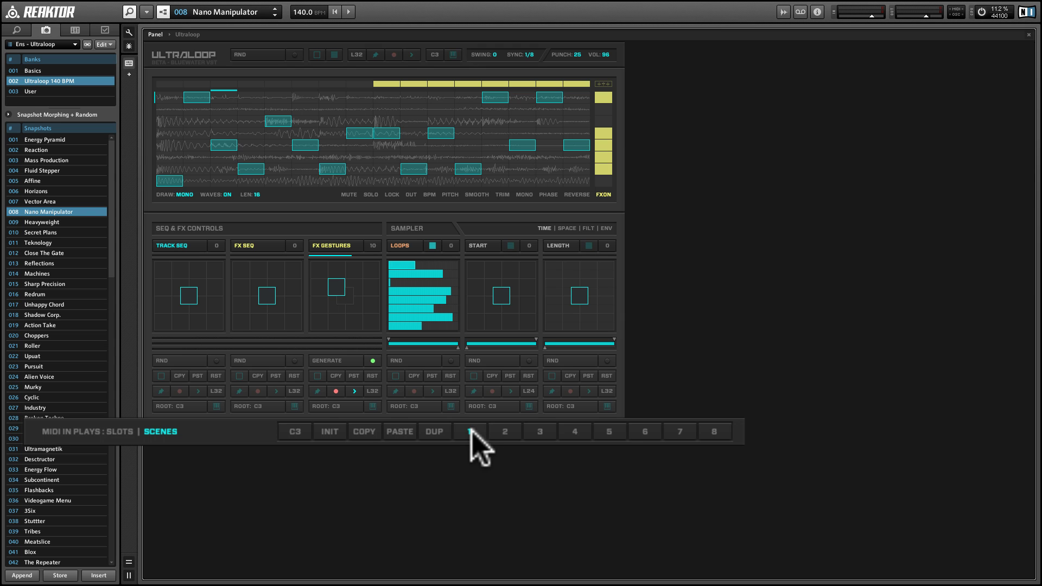
click(503, 433)
click(539, 432)
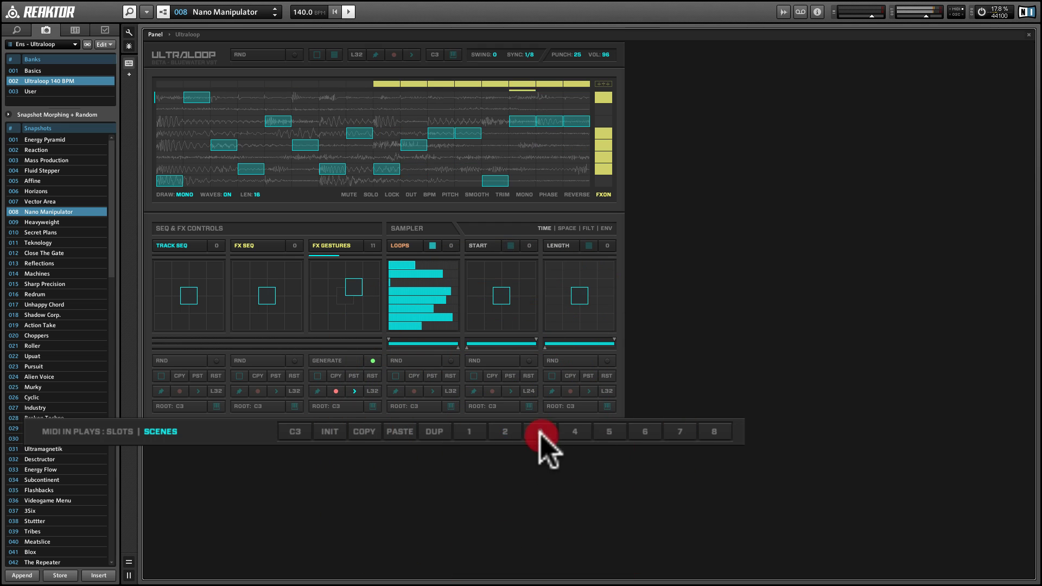
click(572, 433)
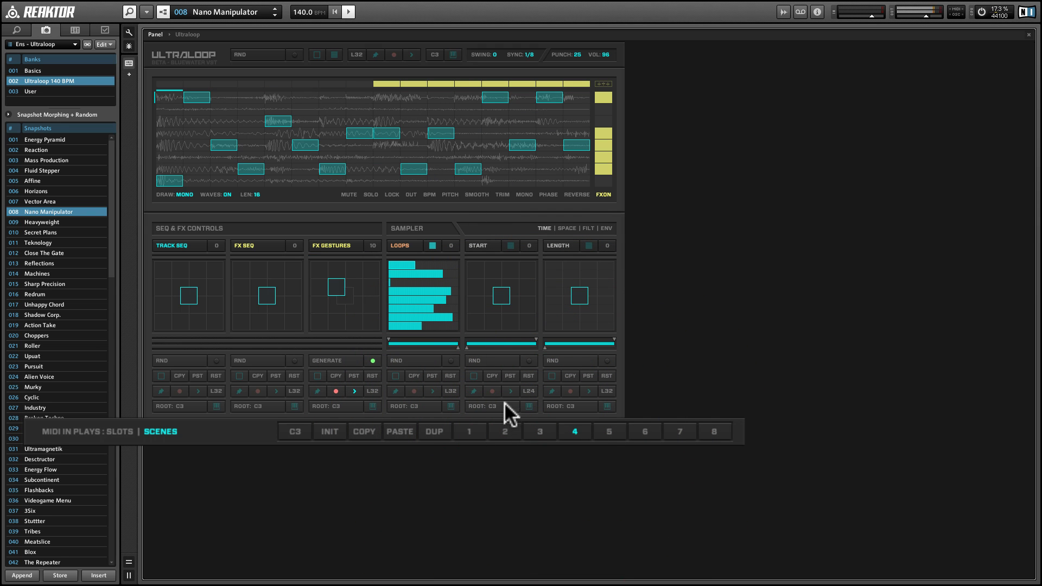
- Switch through scenes 5, 3, 6, 7, 8 and 1, ending on scene 2
click(607, 432)
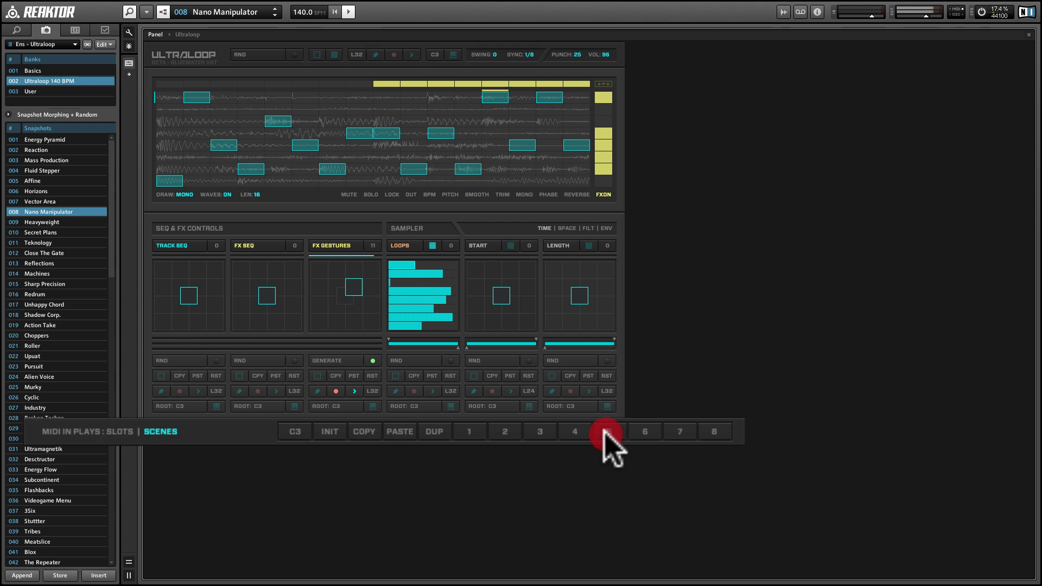
click(541, 432)
click(645, 433)
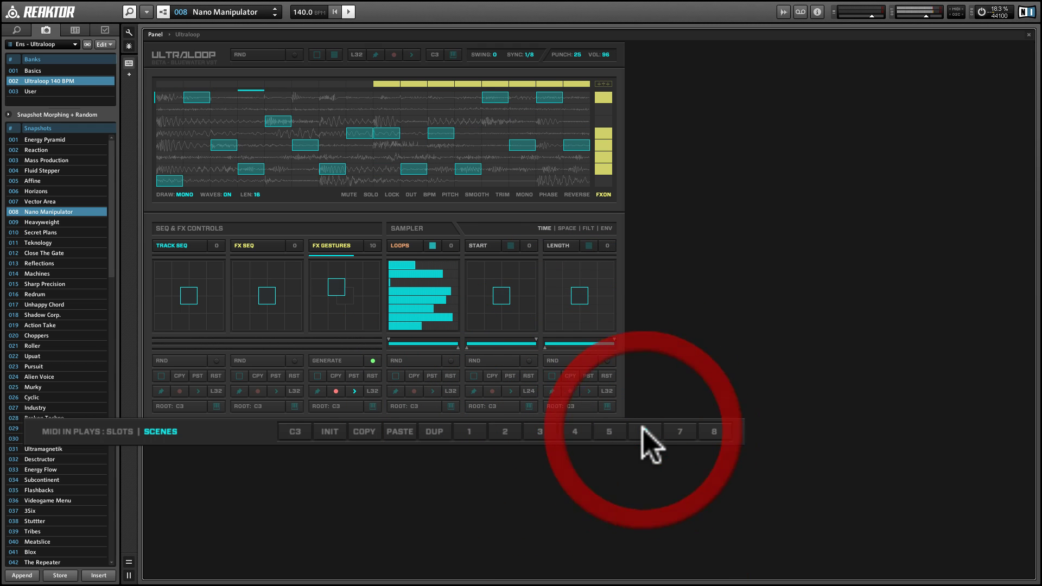
click(678, 434)
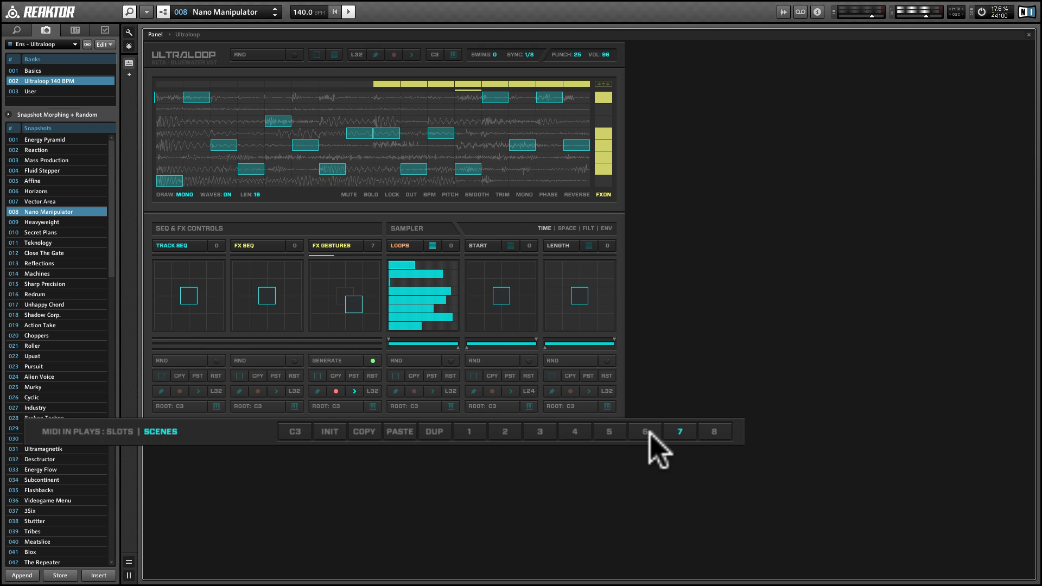
click(647, 433)
click(711, 432)
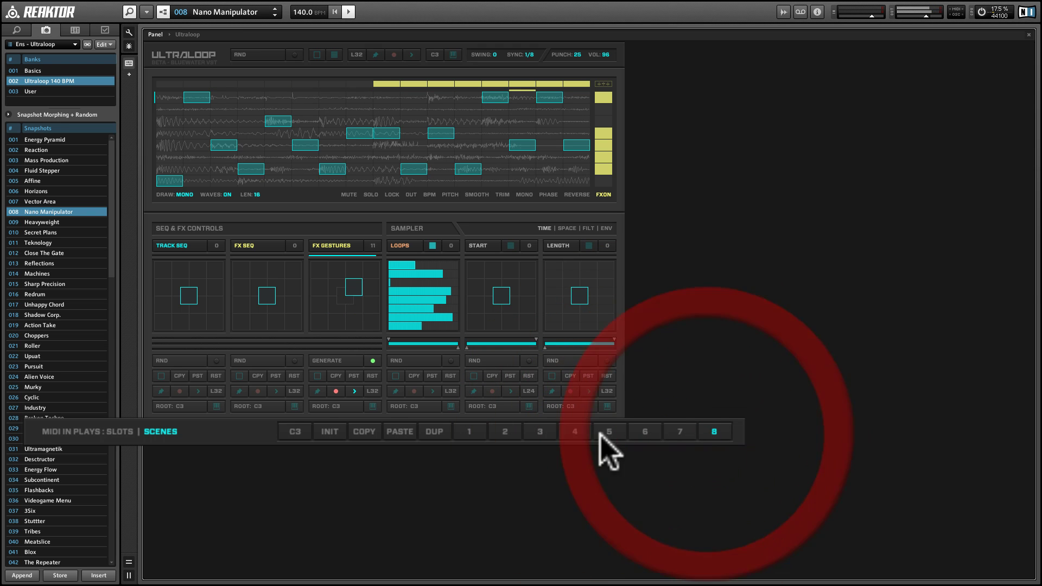
click(477, 431)
click(502, 433)
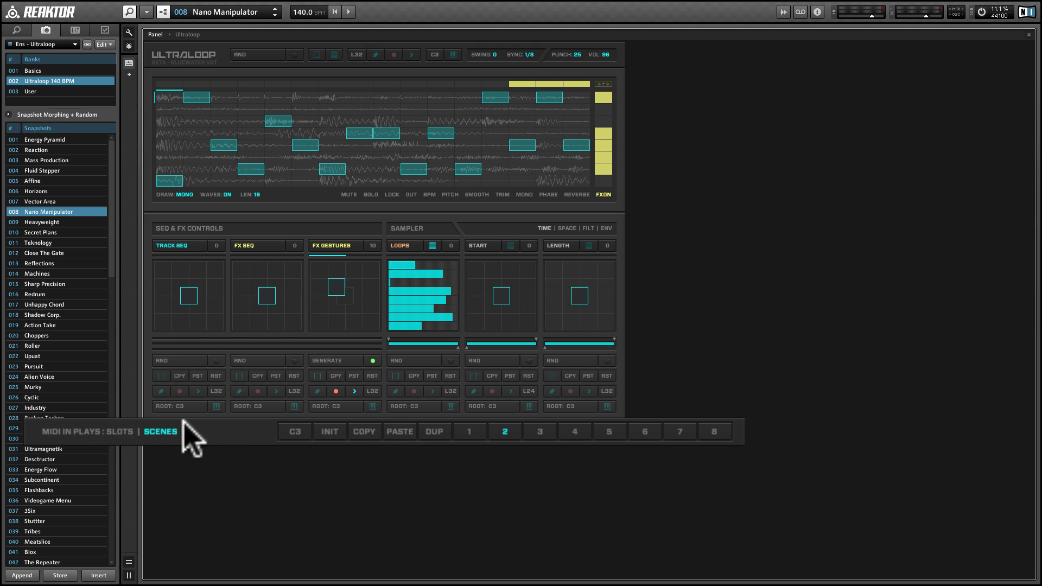
- Set MIDI IN PLAYS to SLOTS and toggle the track and FX ROOT transposition, ending off
click(117, 433)
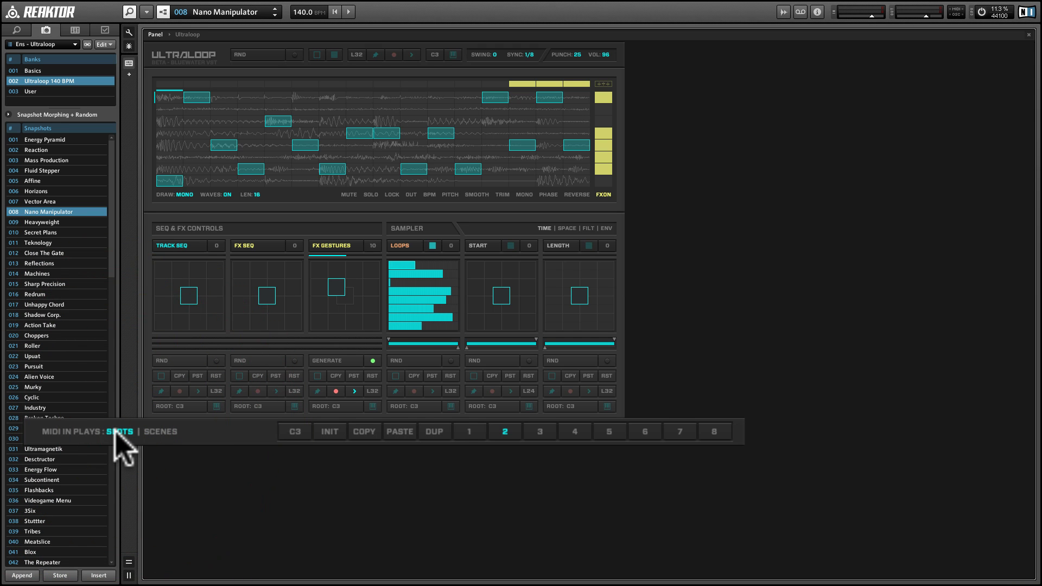
click(215, 406)
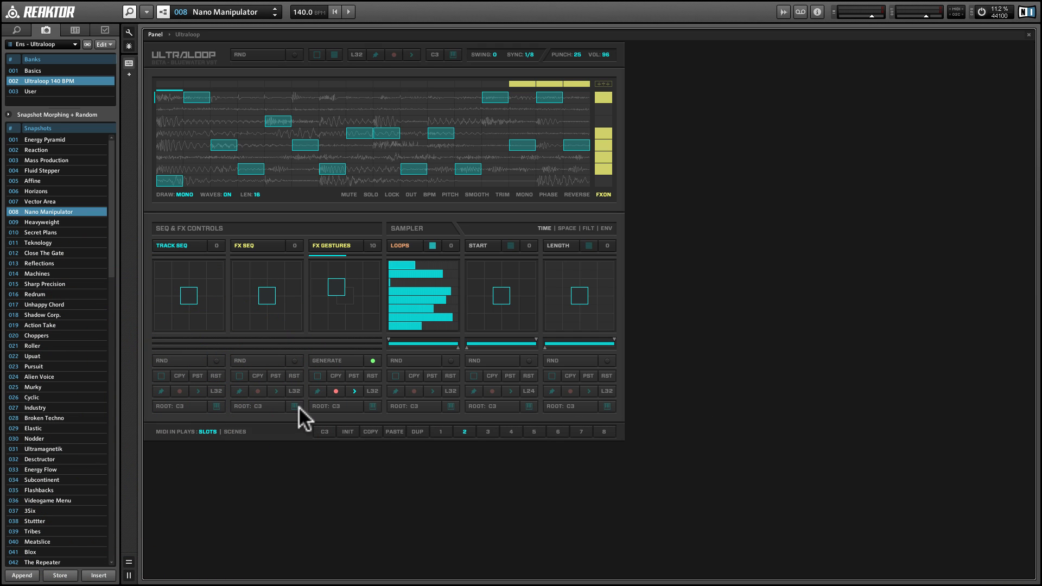
click(296, 406)
click(220, 406)
click(217, 406)
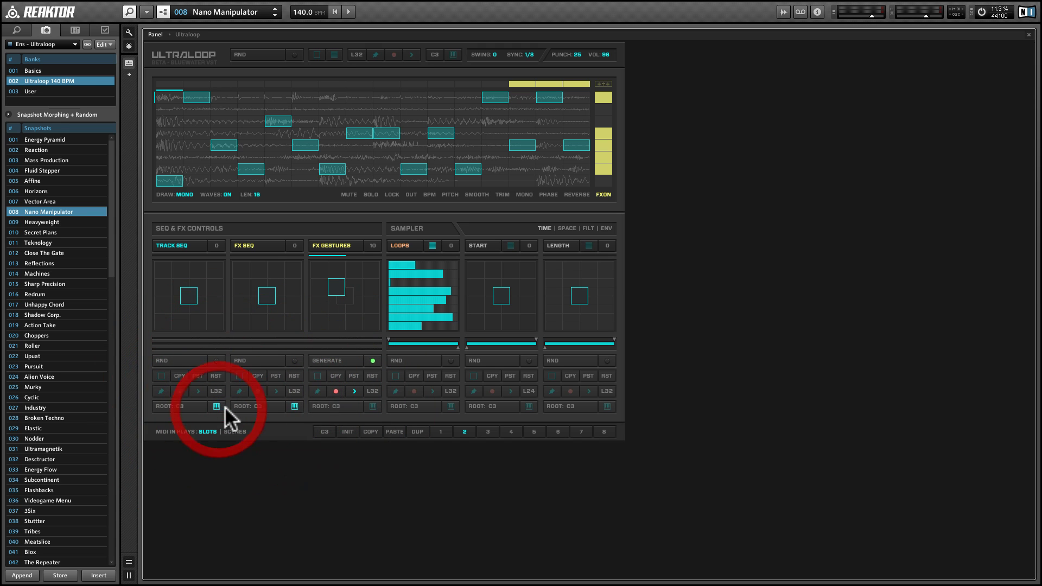
click(215, 406)
click(291, 405)
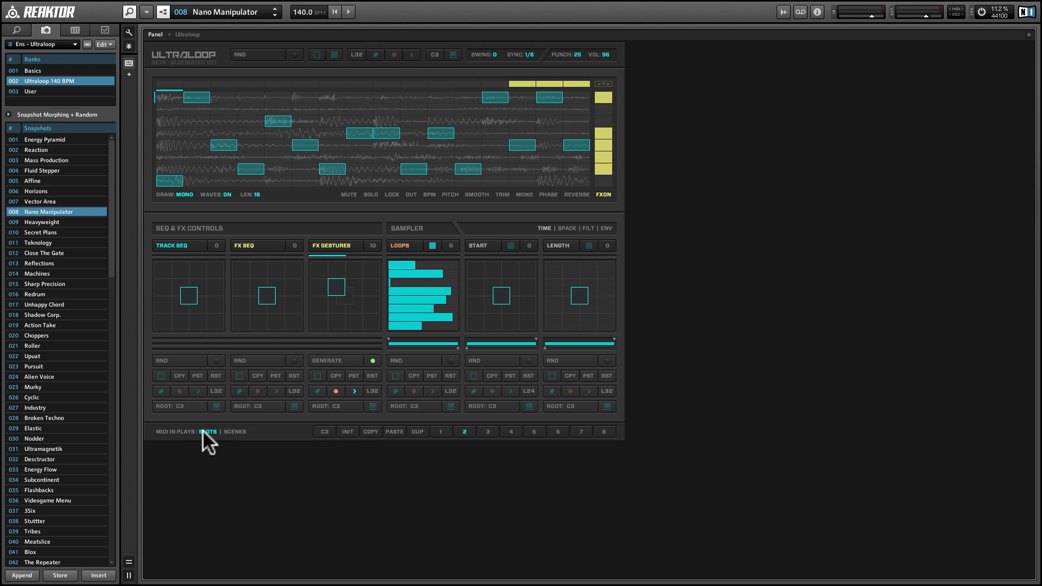
- Toggle track ROOT on and off again, select slot 3, and restart playback from step 1
click(215, 406)
click(217, 406)
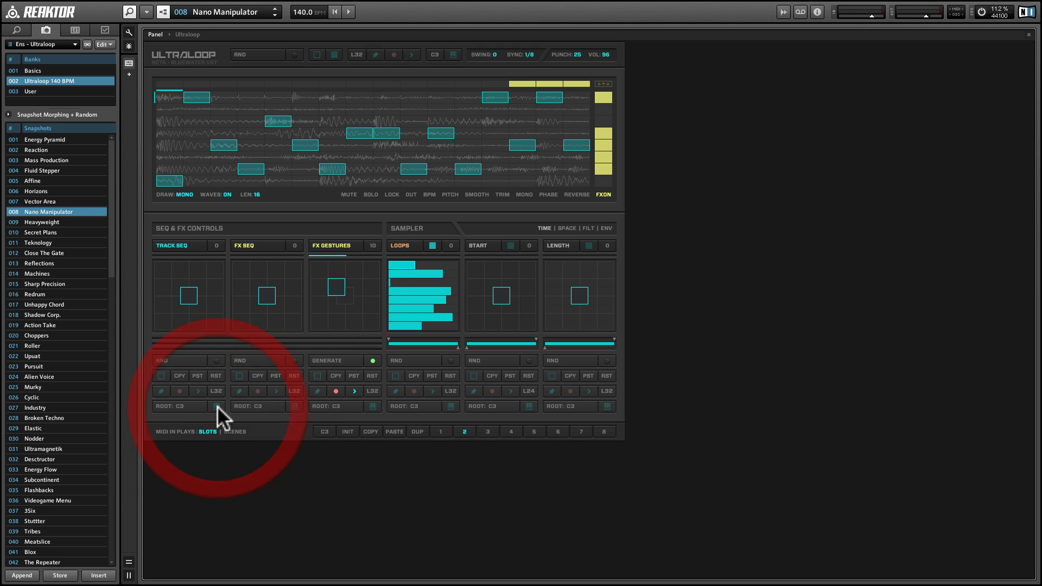
click(491, 431)
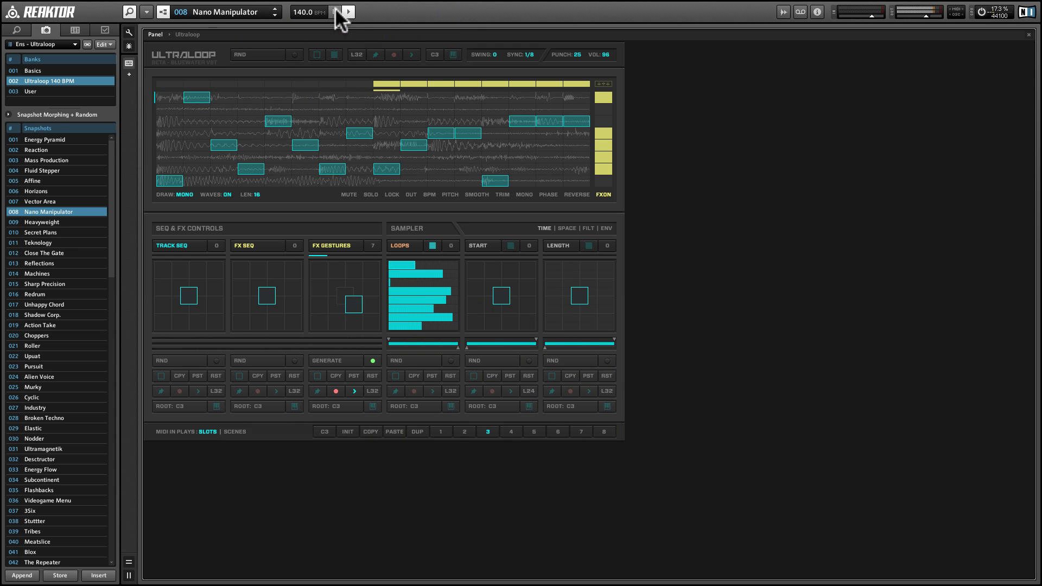
click(339, 11)
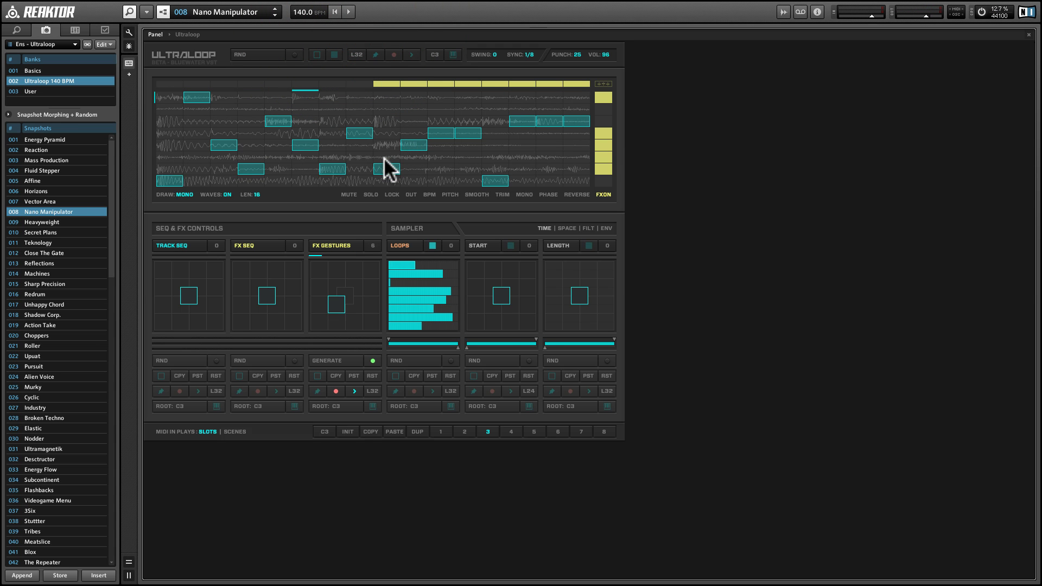
- Open the sample map editor, highlight all zones, and select the first sample and KiloWatts Loop03
click(782, 7)
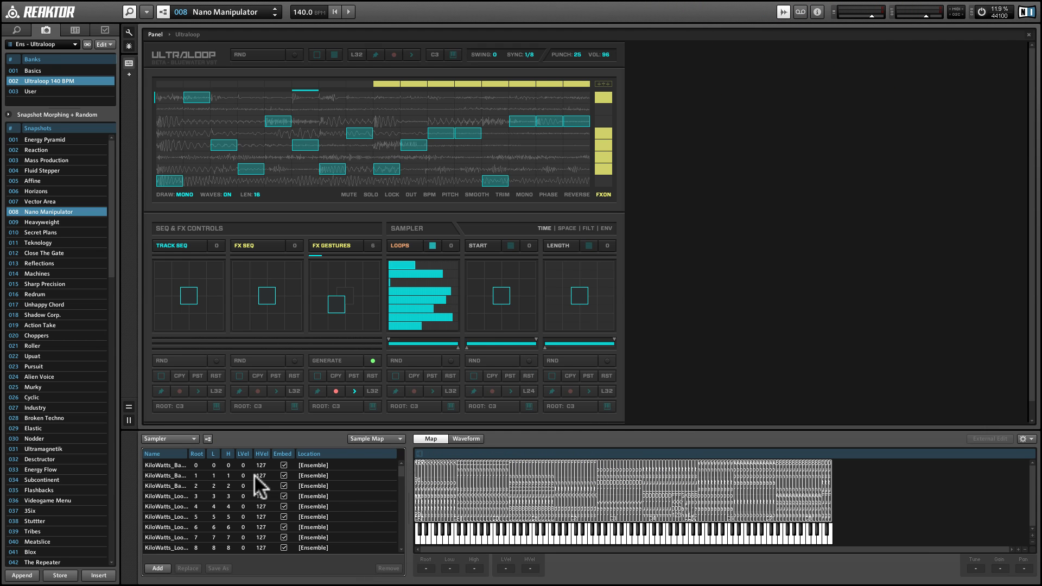
click(420, 453)
click(421, 452)
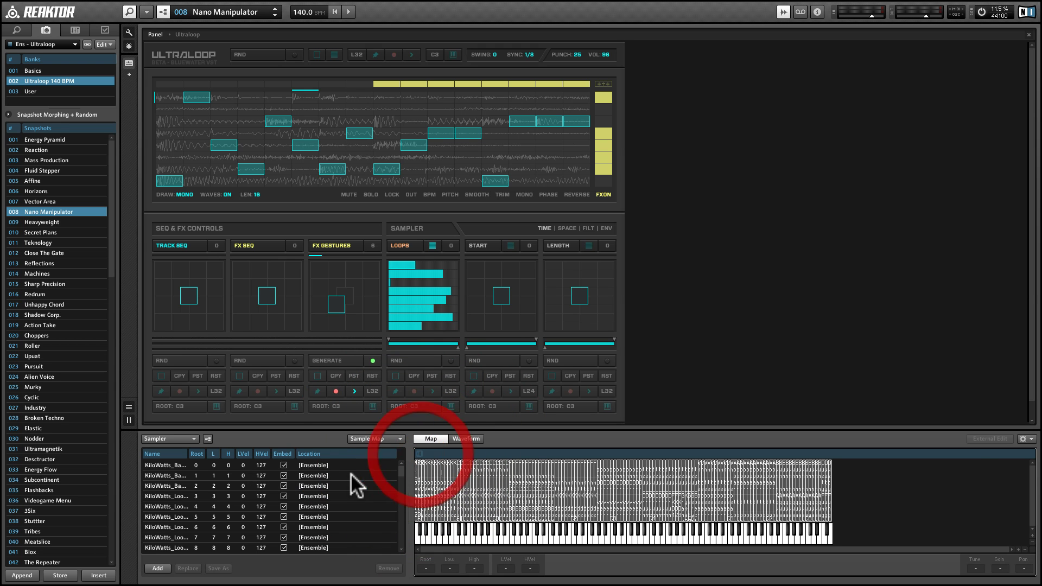
click(352, 474)
click(419, 453)
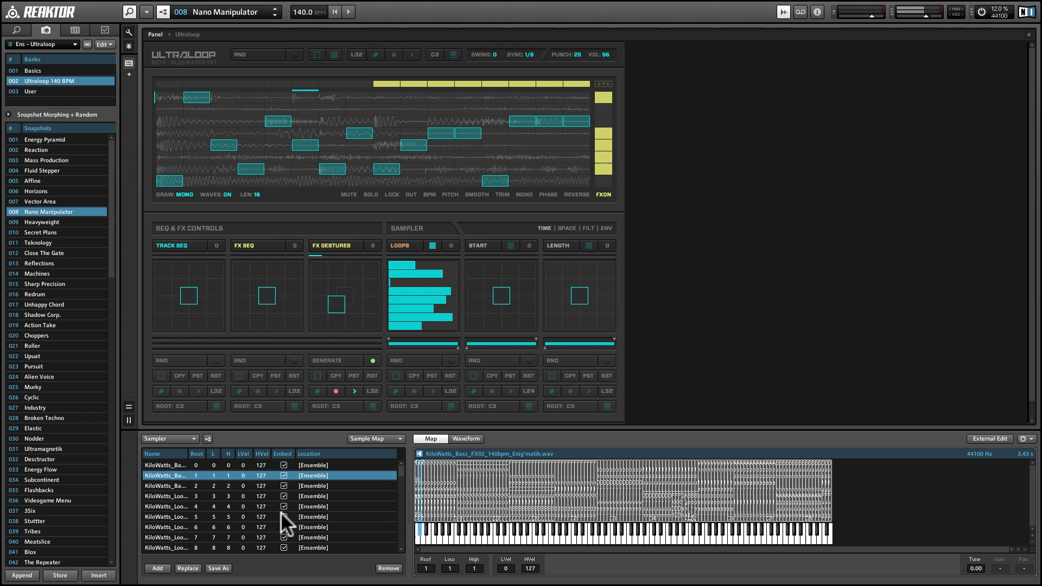
click(217, 511)
- Scroll the sample list, select FineCutBodies Loop 01, and highlight all zones again
scroll(395, 473, down, 1)
click(400, 486)
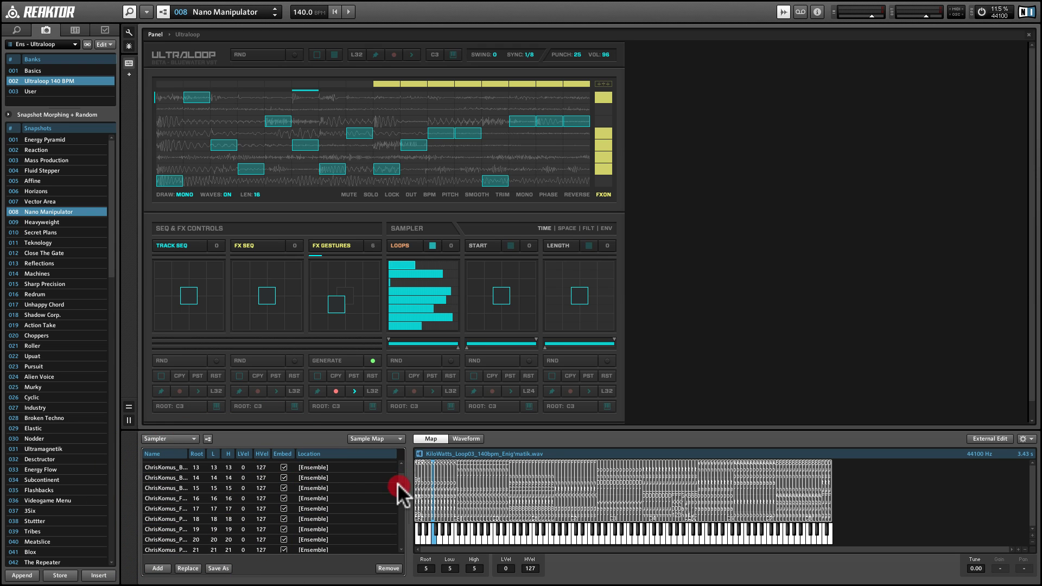
click(323, 492)
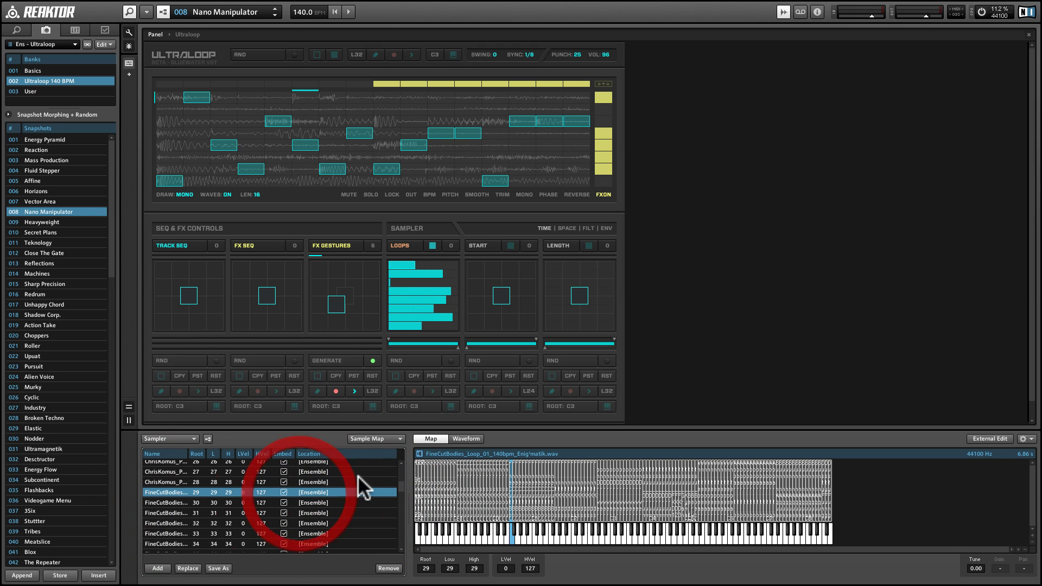
click(419, 454)
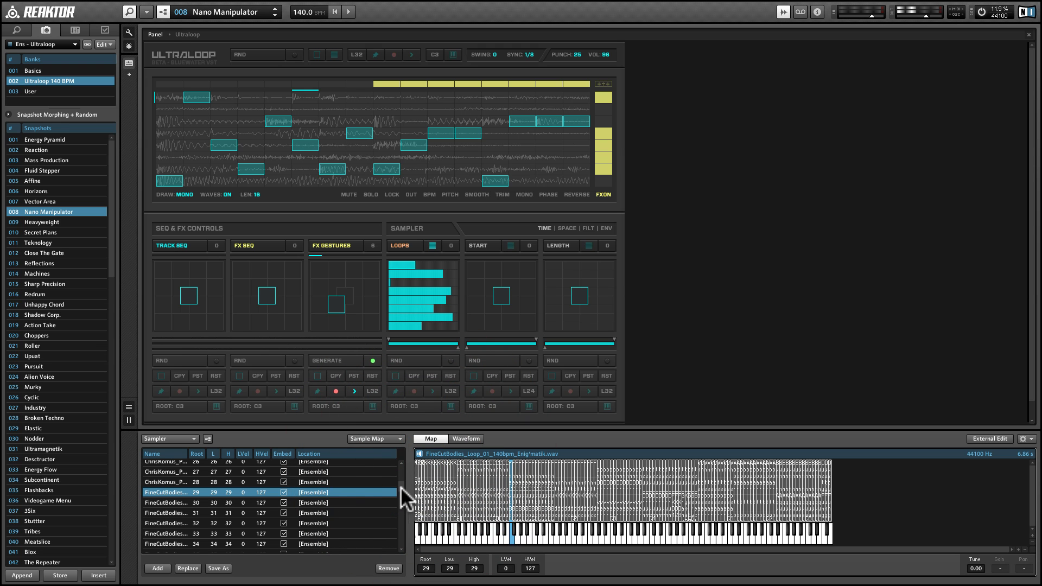
drag(401, 487, 402, 471)
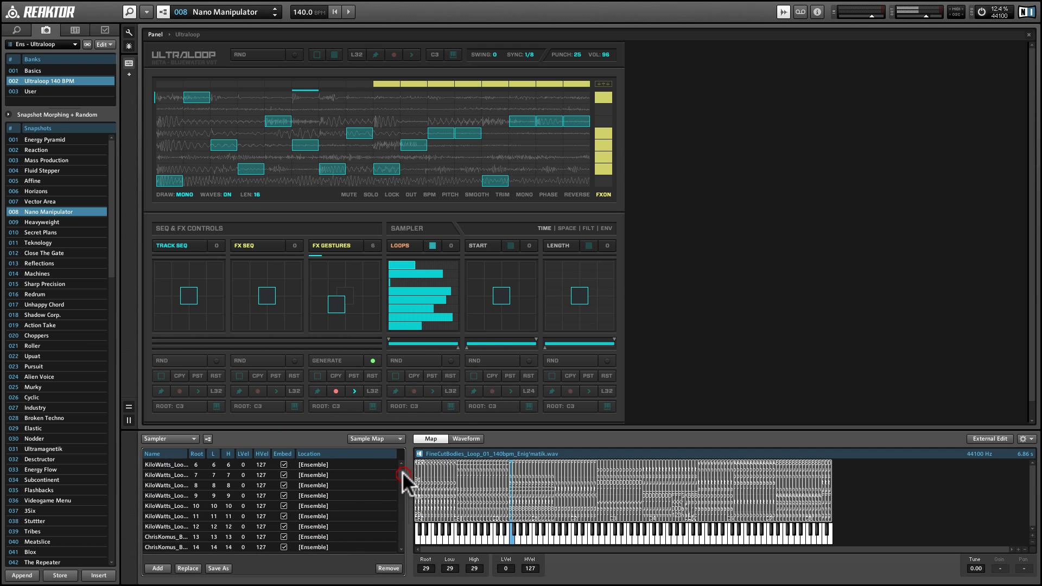
click(420, 453)
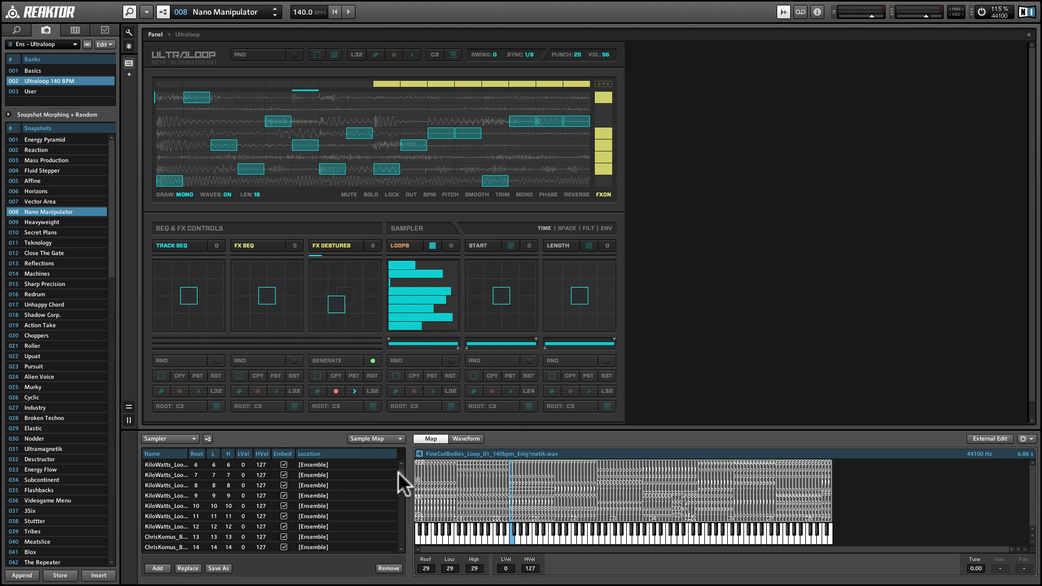
drag(399, 471, 395, 532)
- Select the FlintKids Rubbery sample at note 52 and scroll back through the list
click(236, 498)
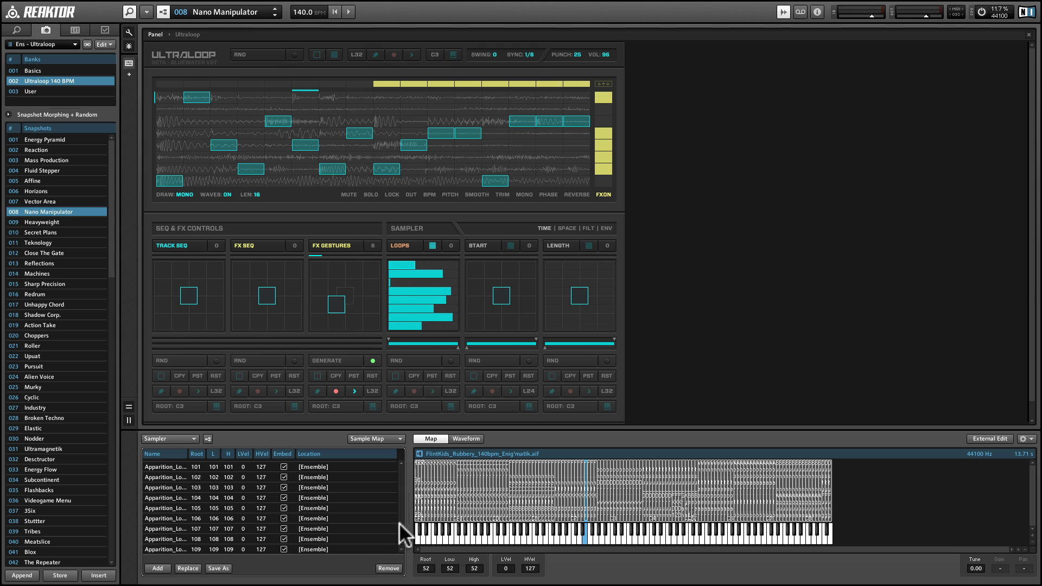
drag(402, 529, 397, 539)
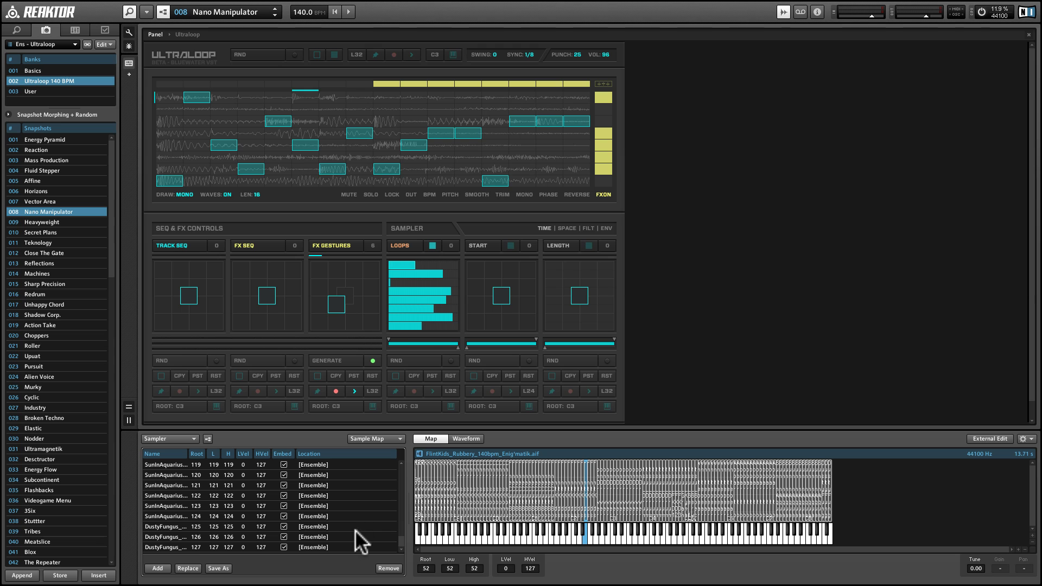
drag(401, 543, 402, 468)
click(398, 471)
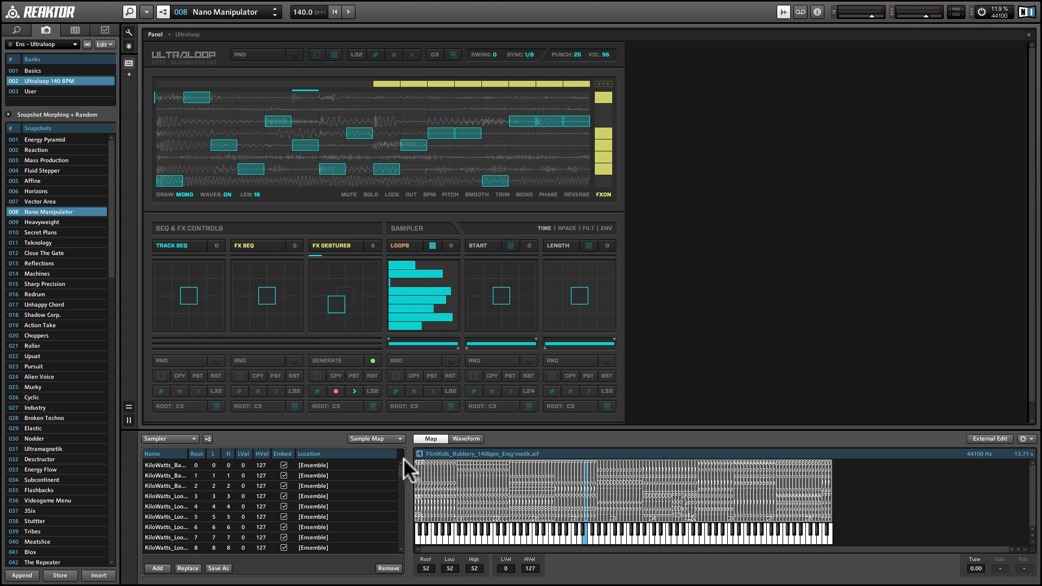
- Close the sample map editor and drag the first LOOPS bar out to the second bar's length
click(780, 11)
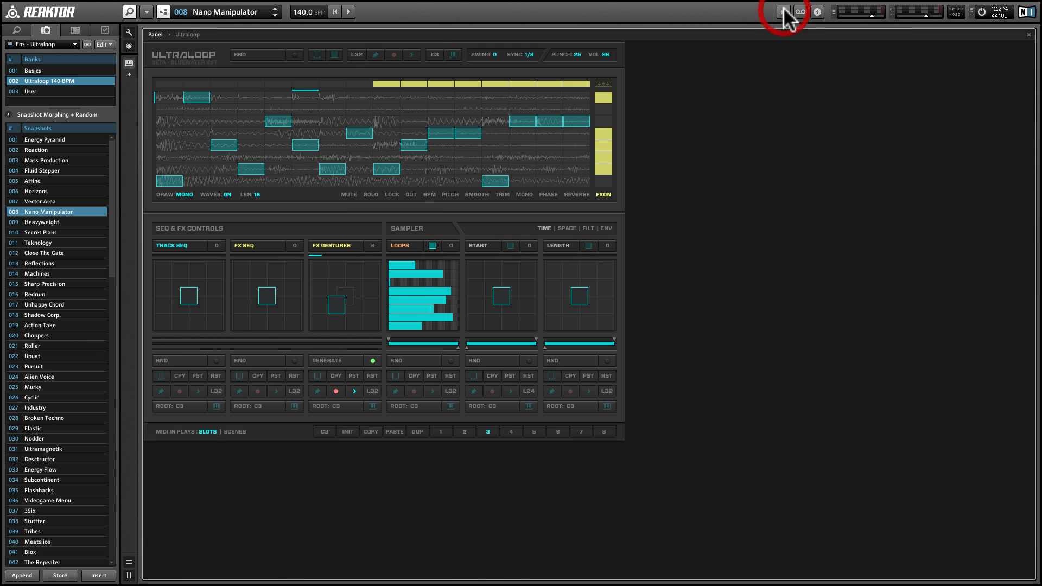
click(404, 263)
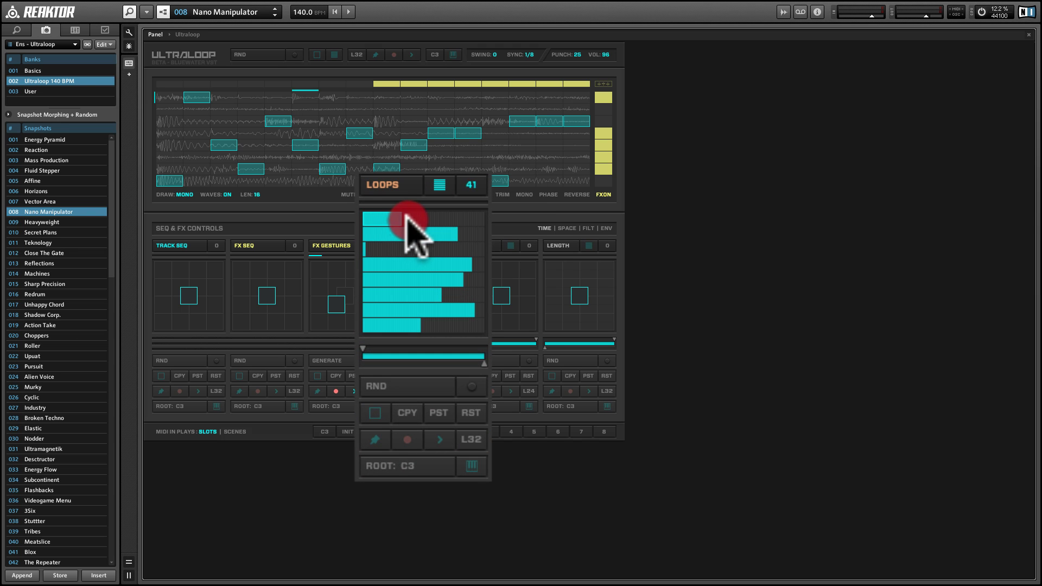
mouse_move(405, 216)
mouse_down()
mouse_move(422, 216)
mouse_move(412, 216)
mouse_up()
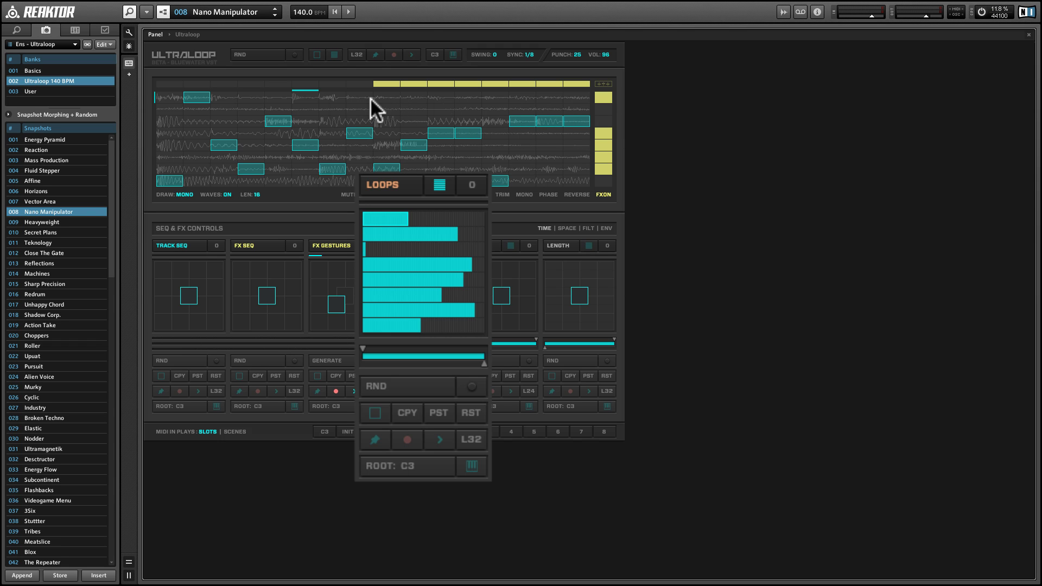
mouse_move(392, 220)
mouse_down()
mouse_move(443, 214)
mouse_move(367, 213)
mouse_move(433, 224)
mouse_move(444, 216)
mouse_move(409, 216)
mouse_move(474, 213)
mouse_up()
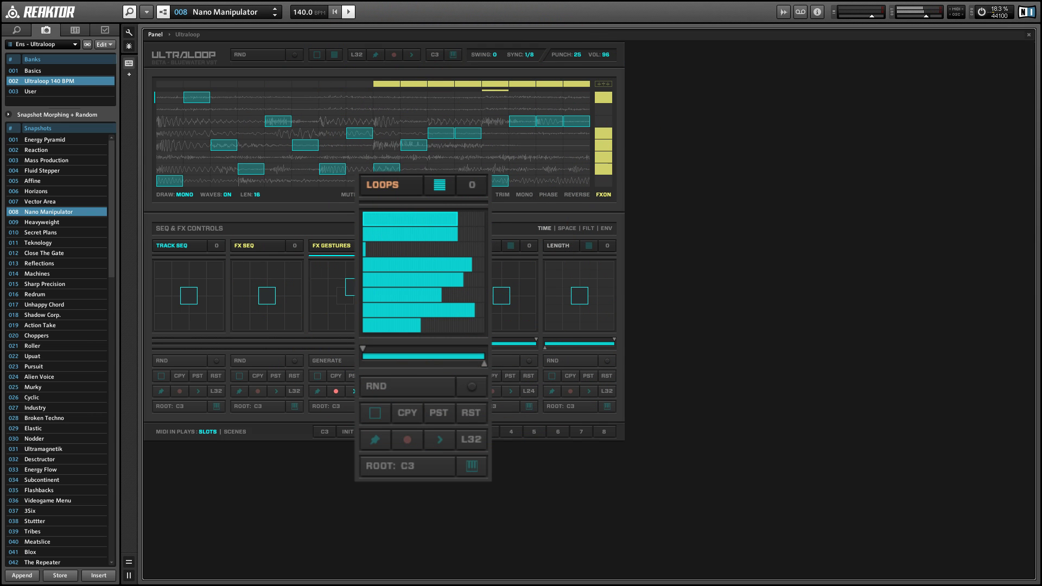
- Switch the step effects off and reduce the first loop to a small value
click(602, 95)
click(437, 217)
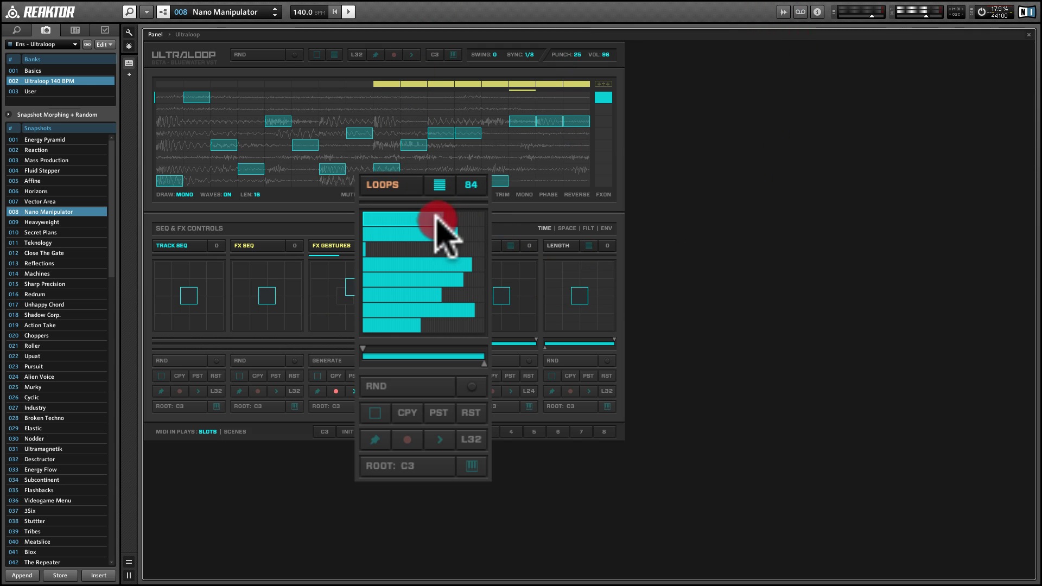
drag(437, 217, 419, 218)
click(402, 219)
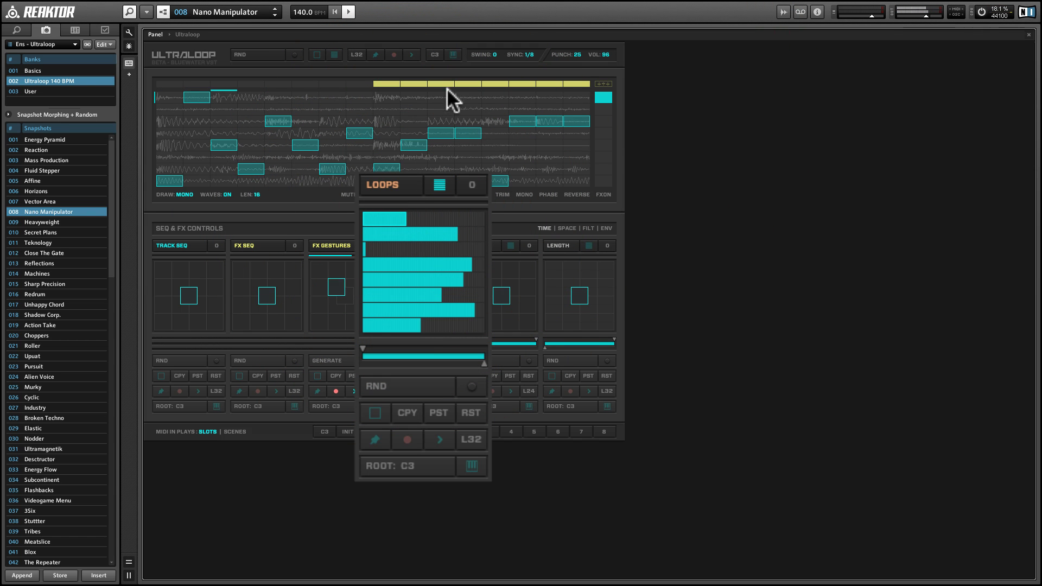
drag(428, 218, 379, 219)
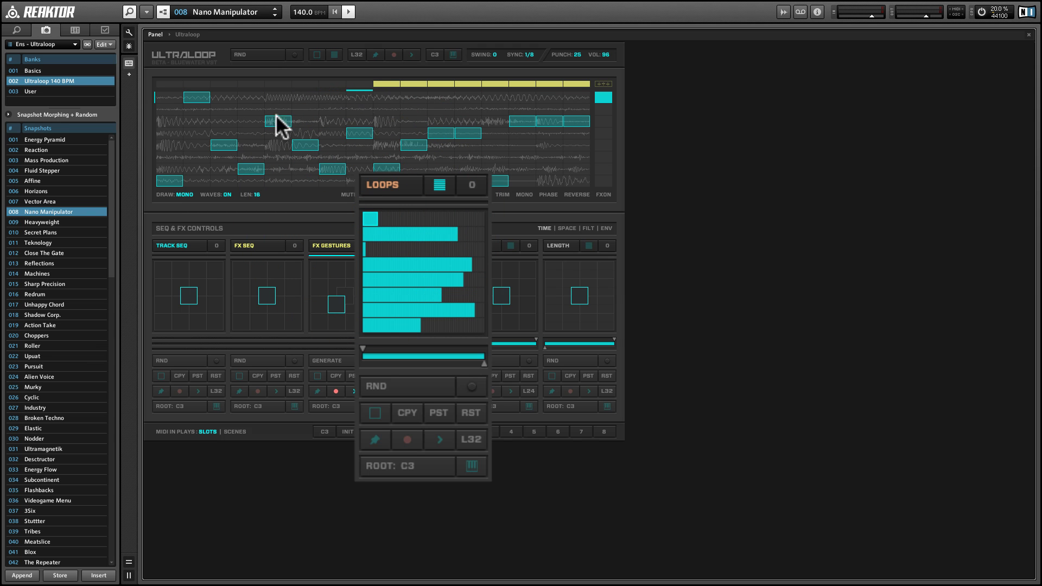
- Paint the top row across the whole pattern
drag(217, 97, 492, 96)
drag(570, 97, 288, 96)
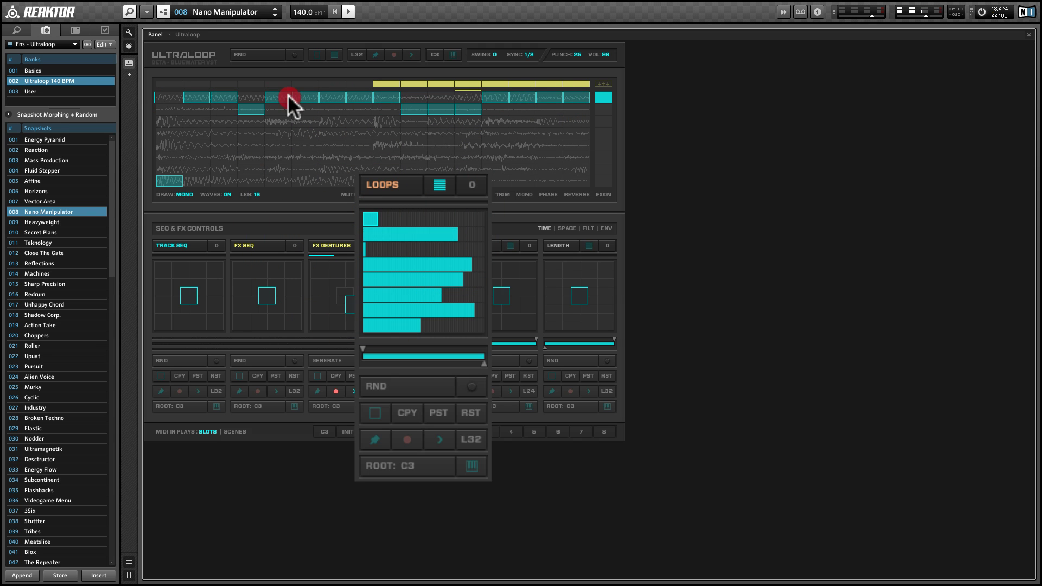
drag(441, 76, 441, 96)
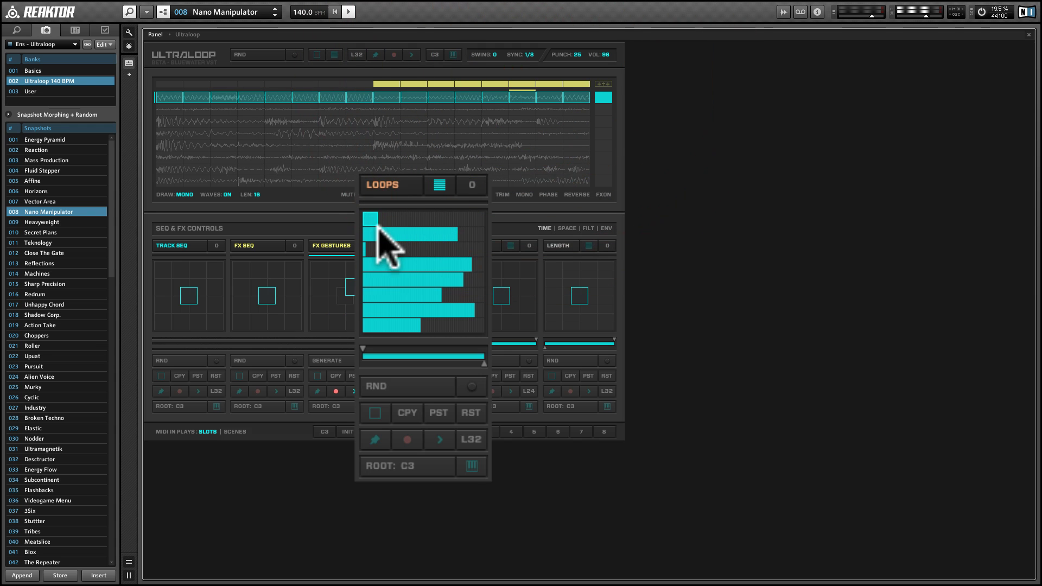
- Raise the first loop's value to 77
click(399, 219)
click(401, 219)
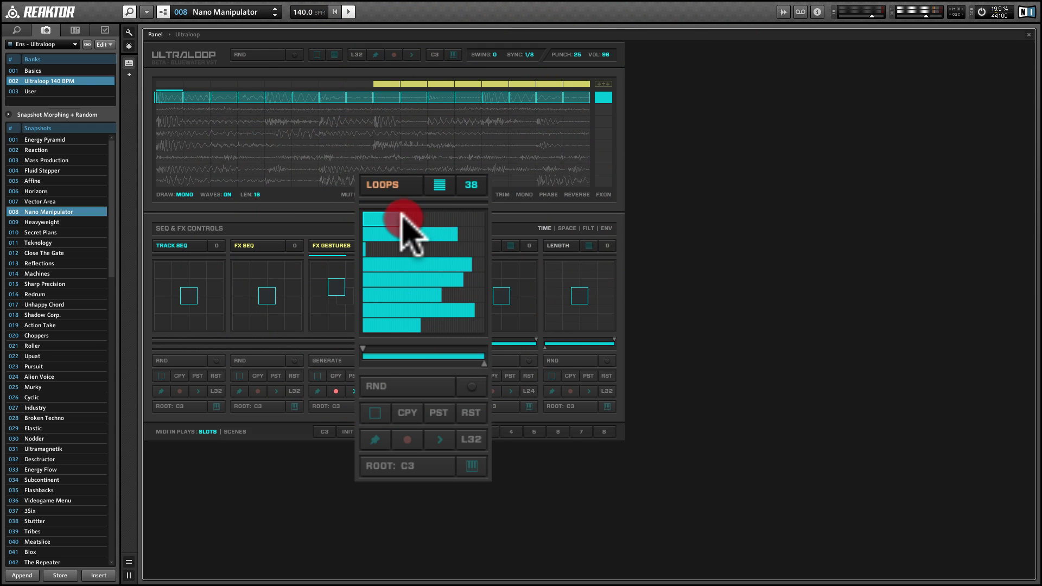
click(416, 216)
drag(415, 216, 437, 212)
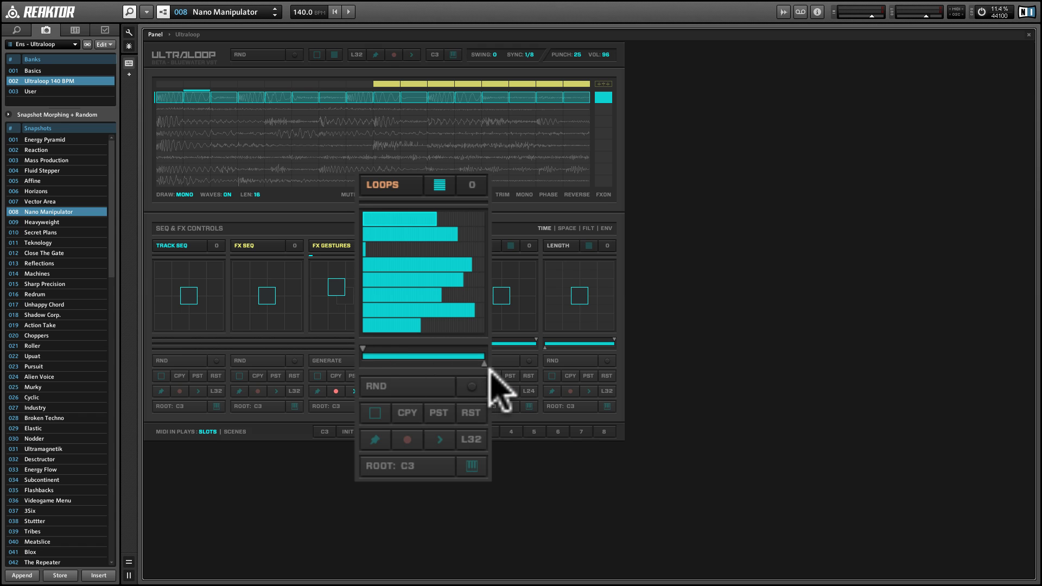
- Open and close the sample map, narrow the loops range to 65, then restore it to 127
click(783, 12)
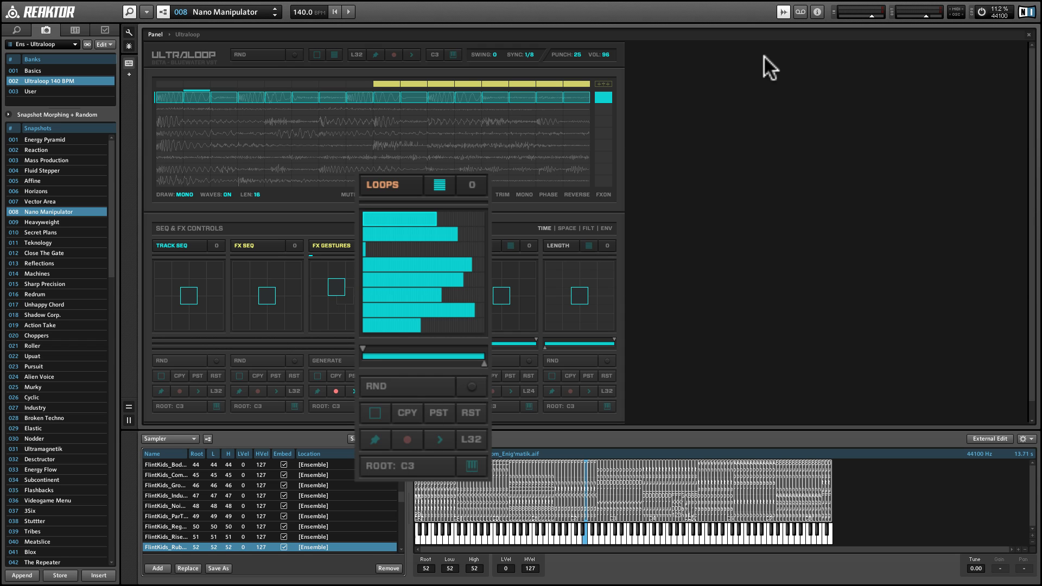
click(784, 12)
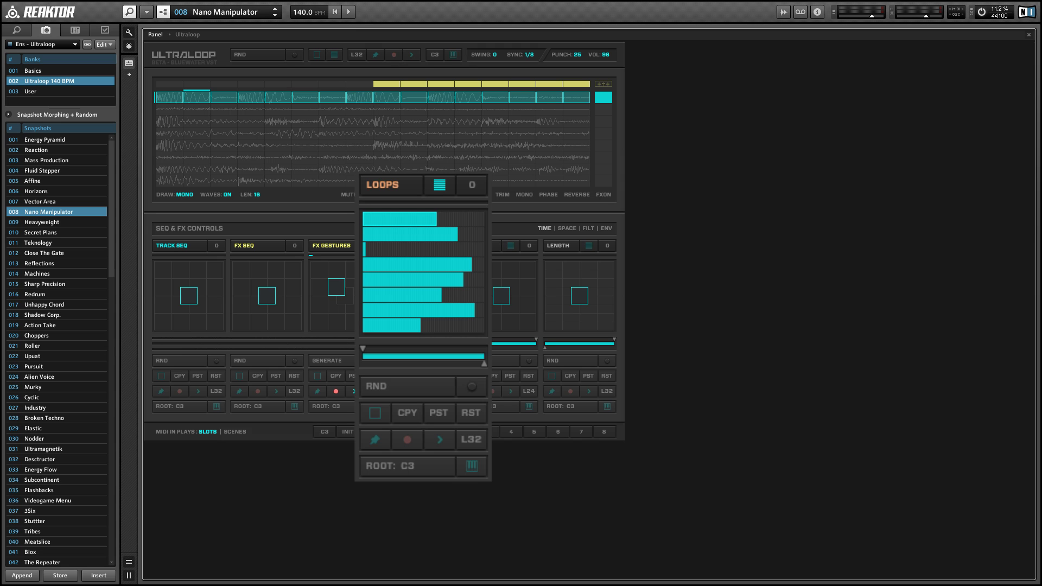
drag(478, 357, 378, 361)
click(391, 360)
- Shorten the first loop's value, restart playback, and reload the Nano Manipulator snapshot
click(403, 218)
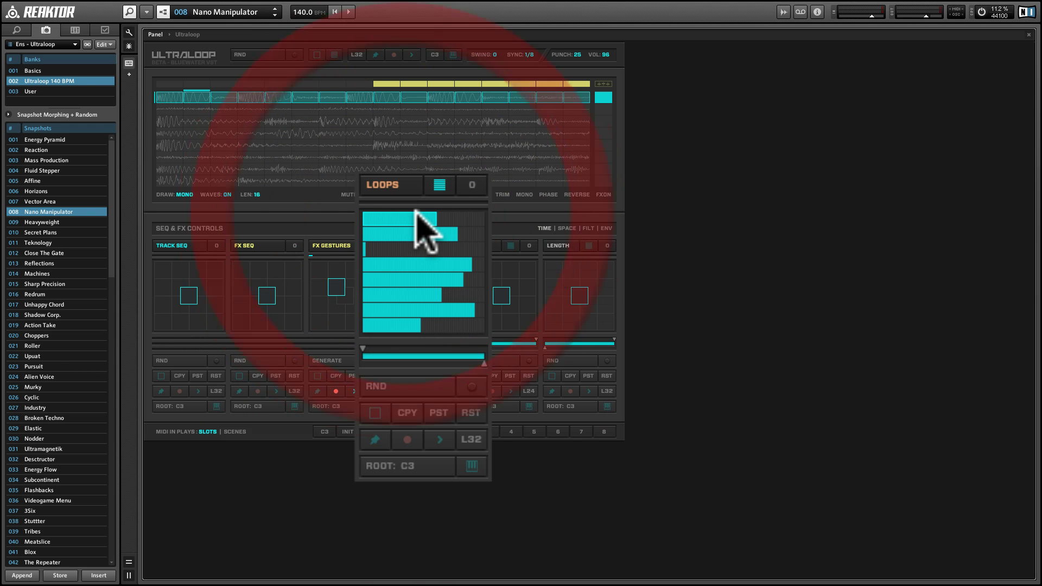
click(425, 217)
click(353, 11)
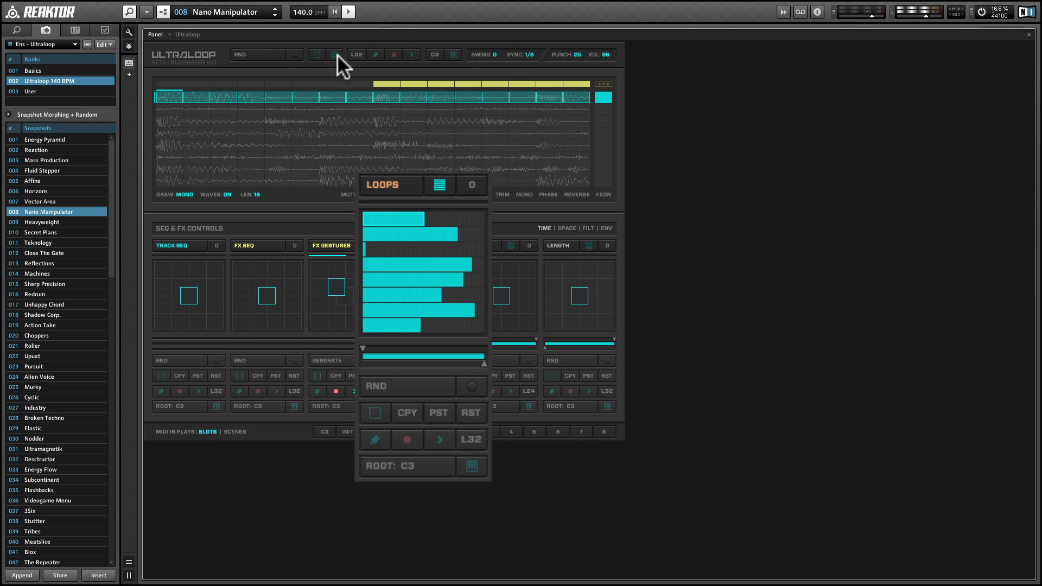
click(275, 14)
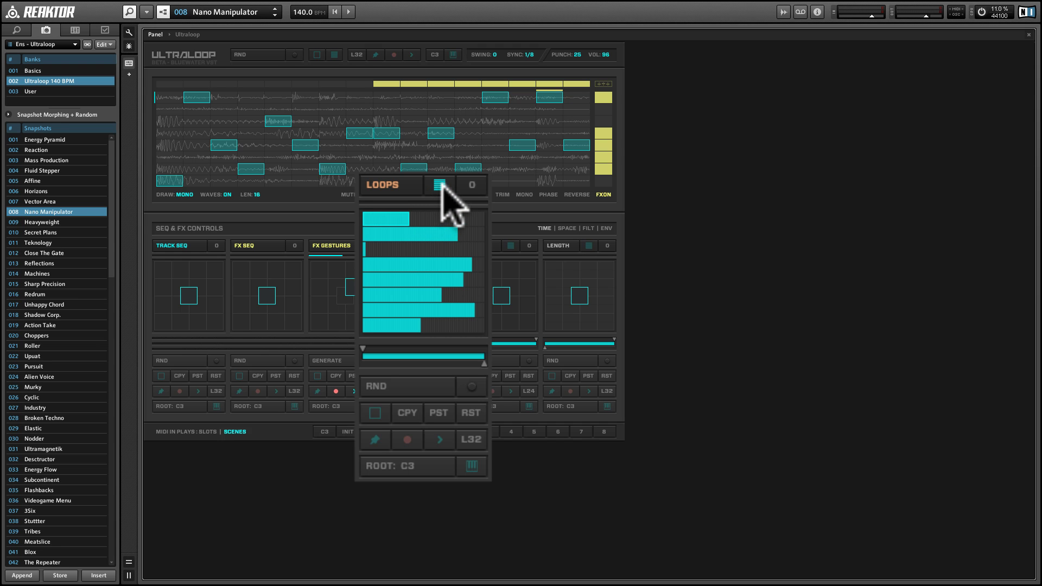
- Toggle the Loops section between loop bars and the configuration pad, ending on the pad reading 0
click(441, 184)
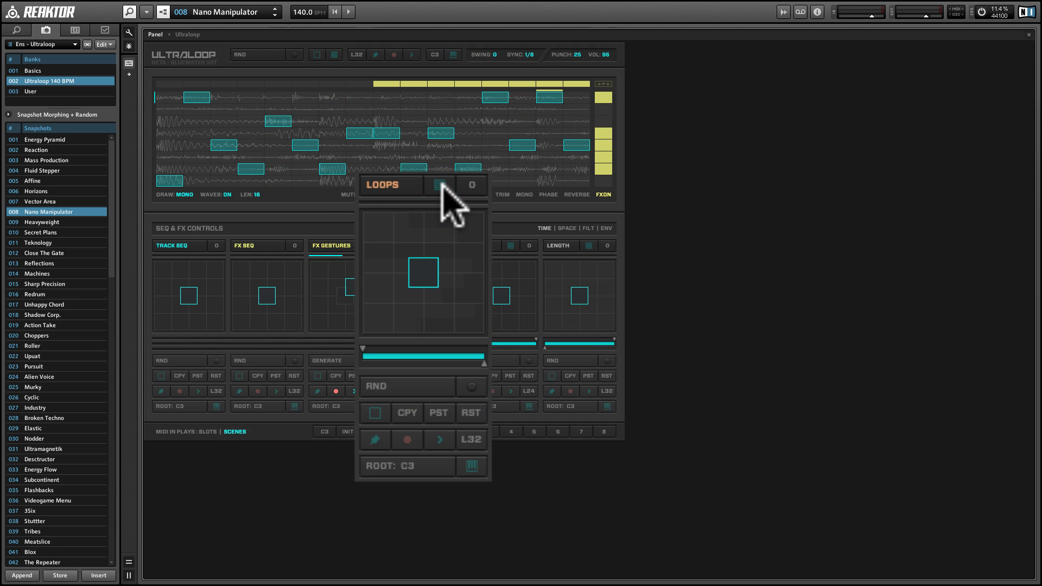
click(440, 185)
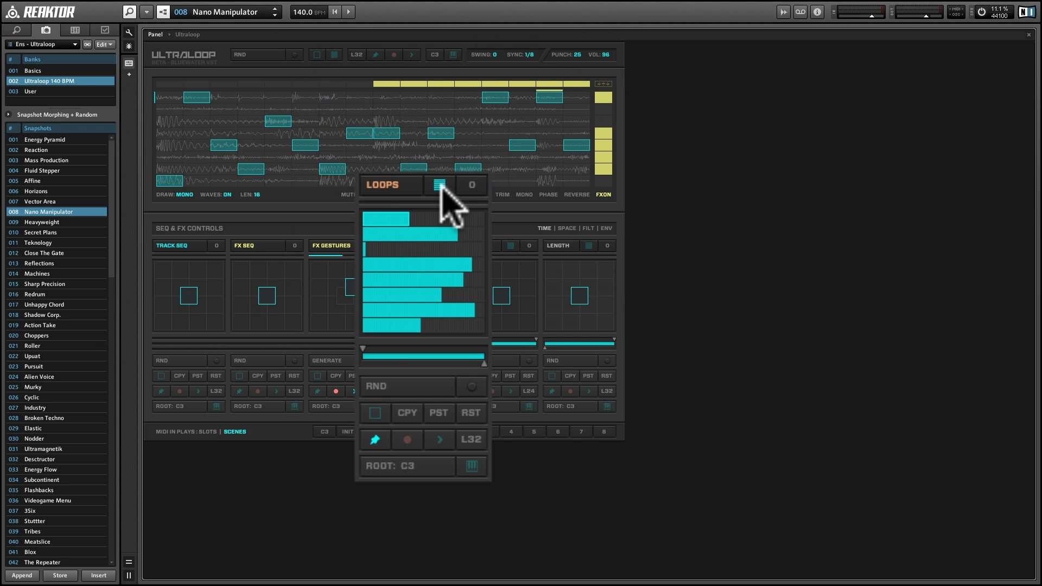
click(439, 185)
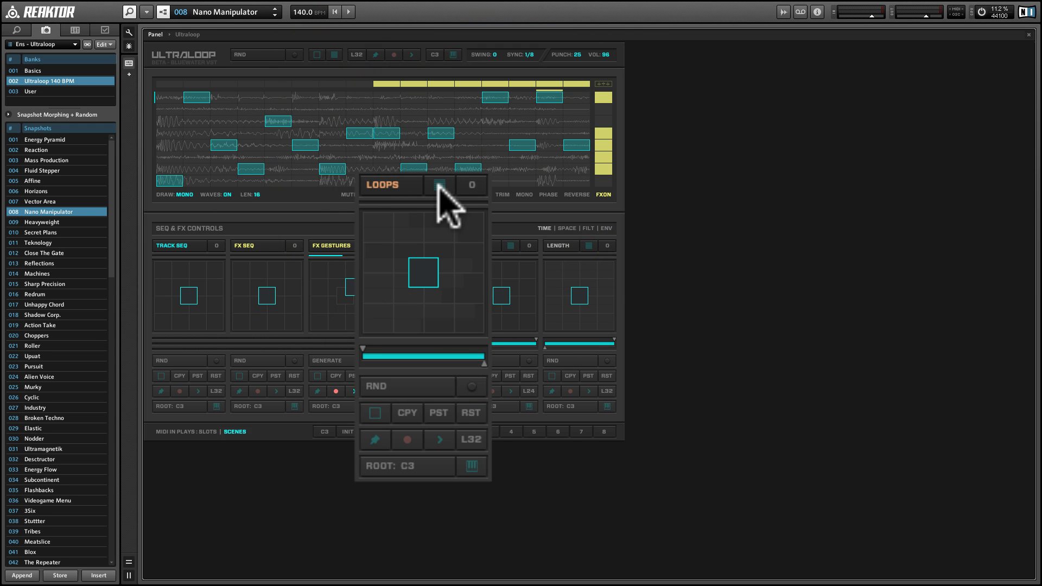
click(439, 185)
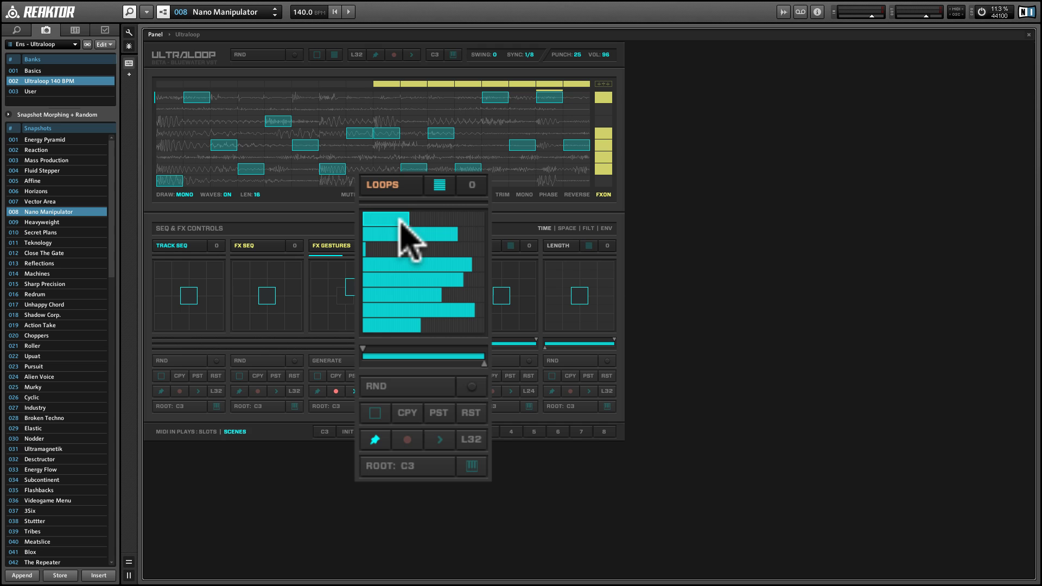
click(440, 186)
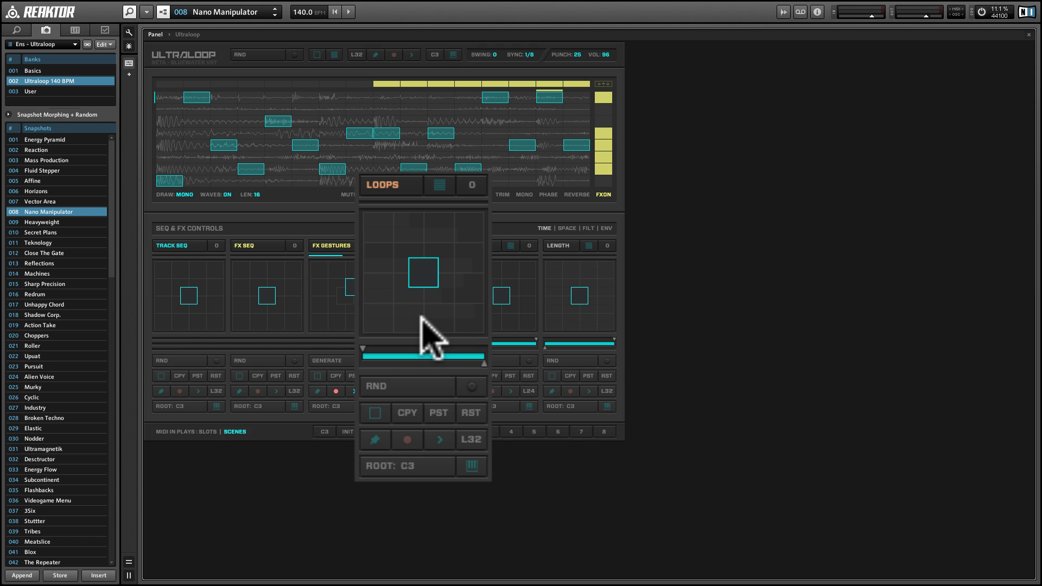
- Latch pad positions with the pin button and select the bottom-left loop configuration
click(374, 440)
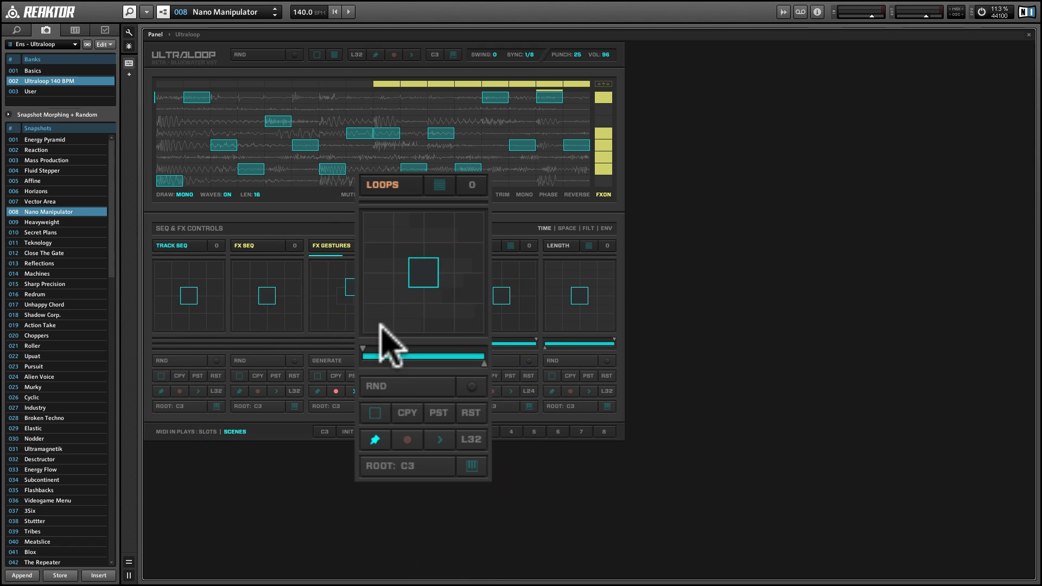
click(377, 318)
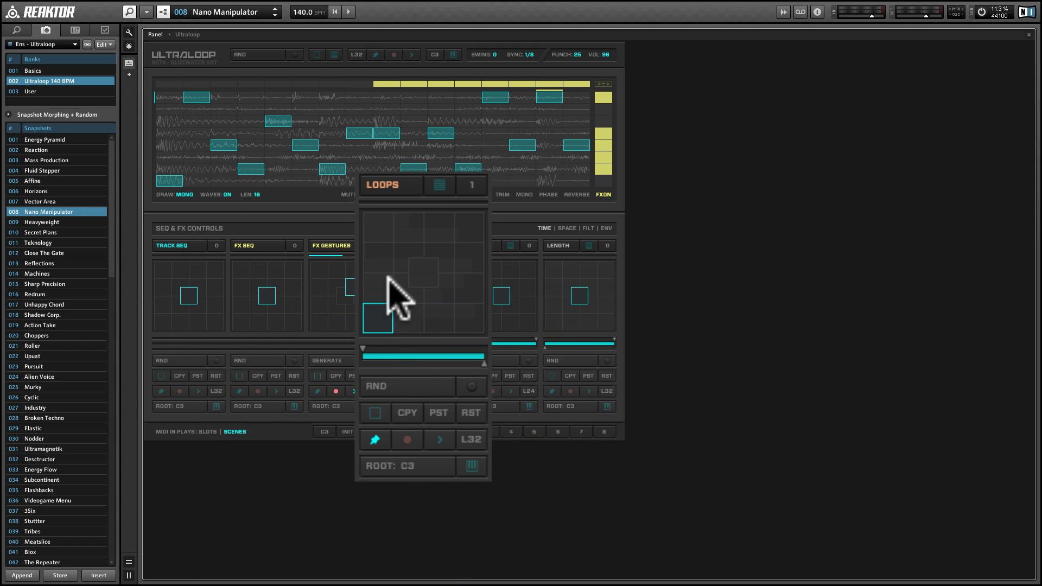
click(403, 227)
click(382, 320)
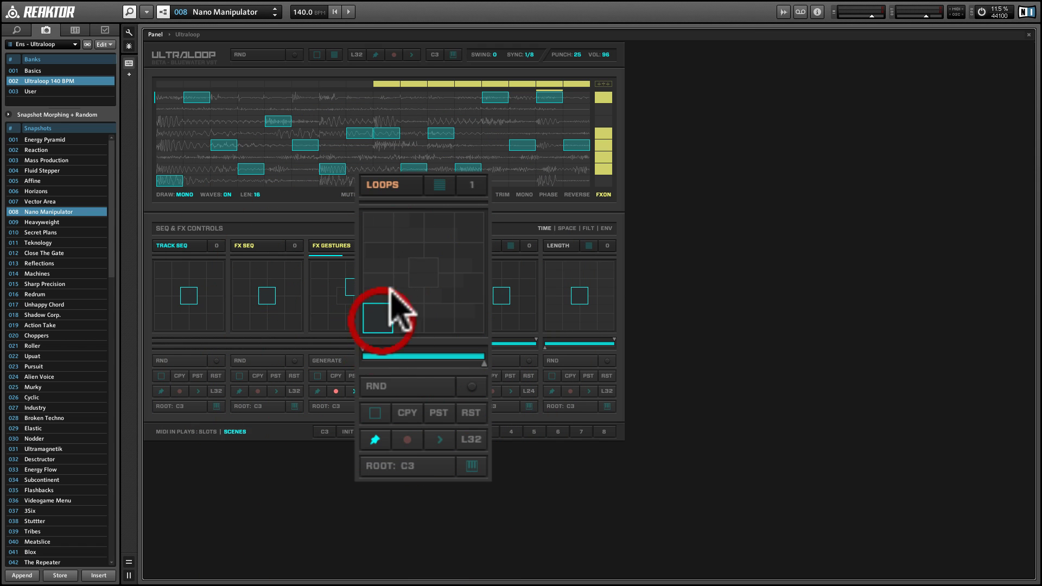
- Draw a staircase of loop bars from short at top to long at bottom, then test another pad position
click(439, 185)
mouse_move(395, 216)
mouse_down()
mouse_move(379, 218)
mouse_move(367, 264)
mouse_move(384, 324)
mouse_up()
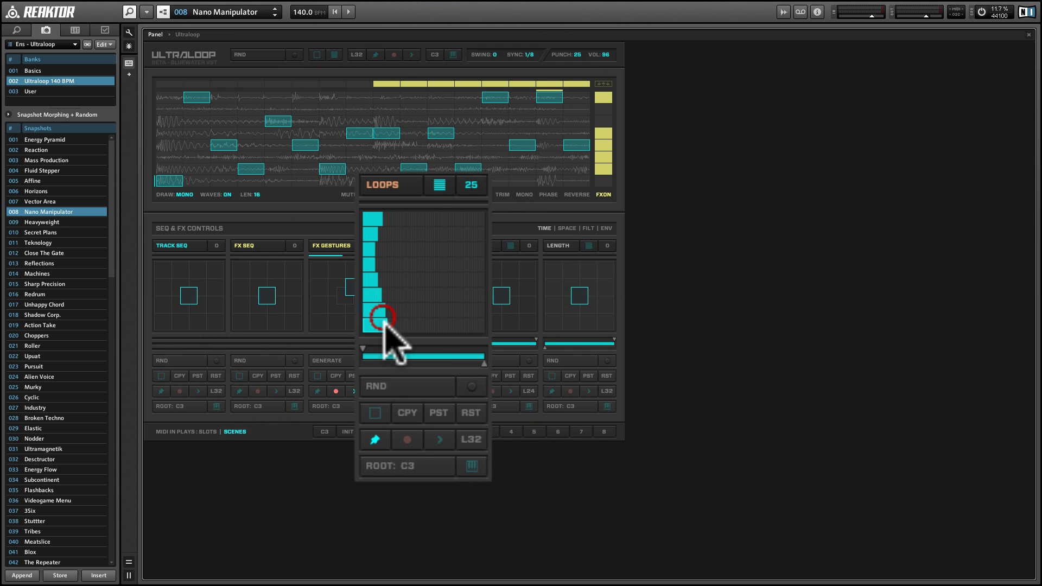
click(440, 185)
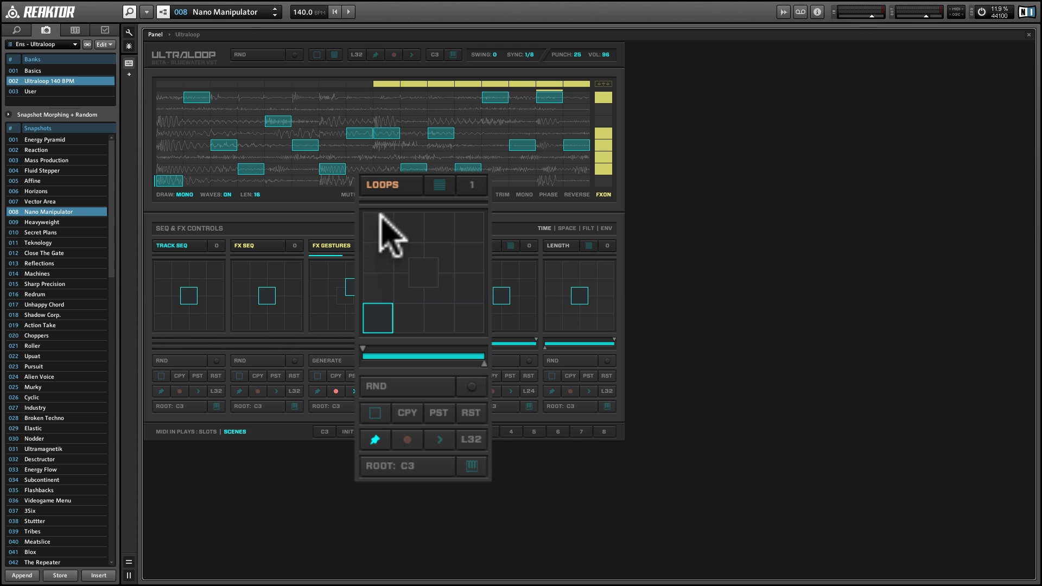
click(416, 265)
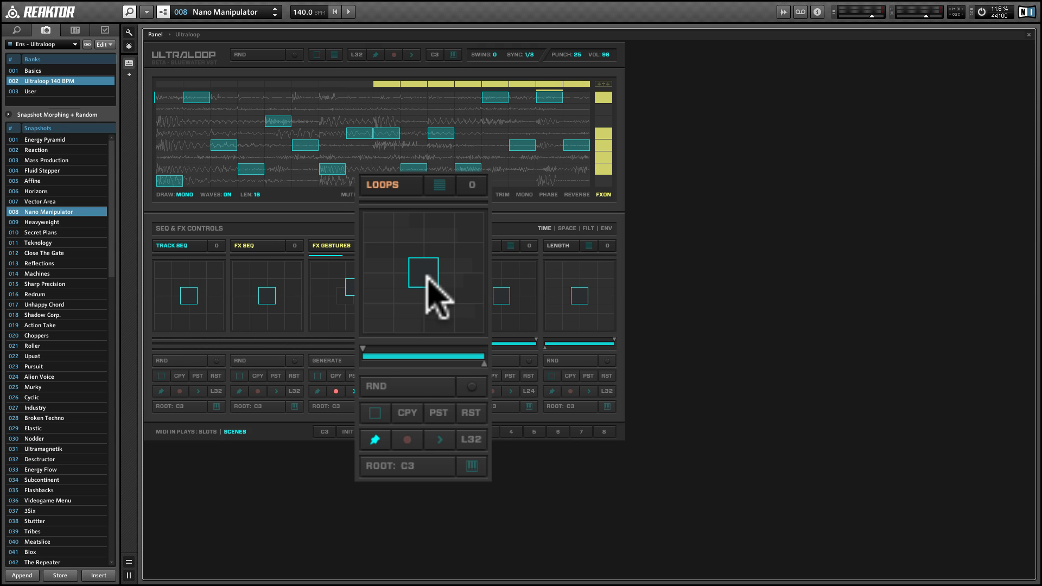
click(376, 314)
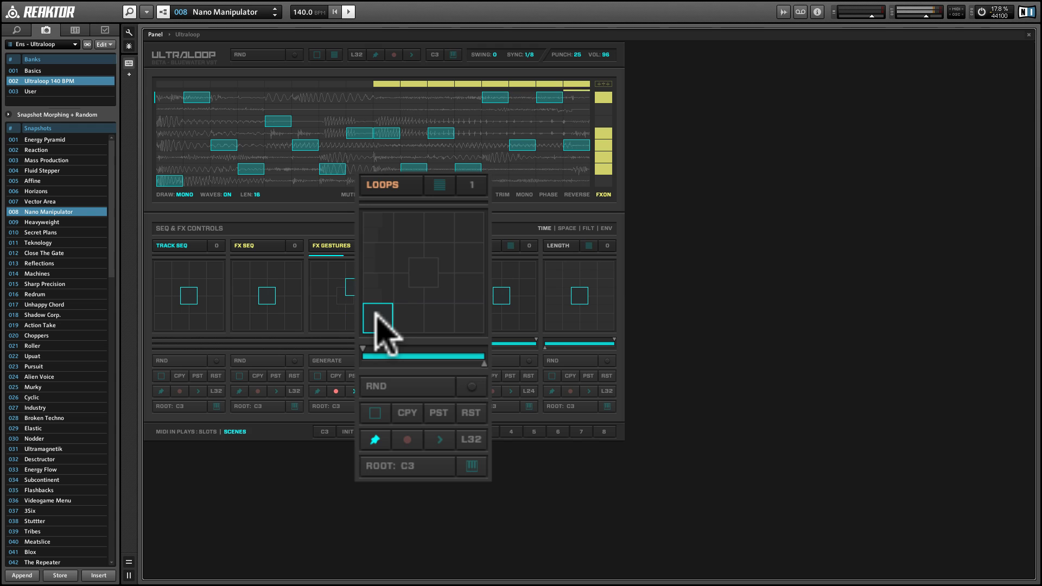
click(421, 271)
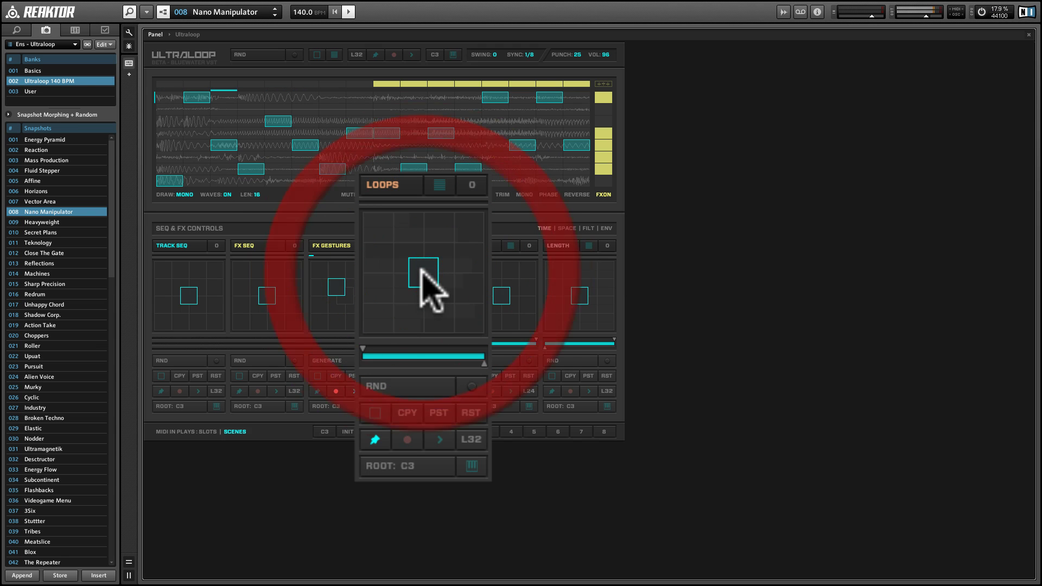
click(378, 264)
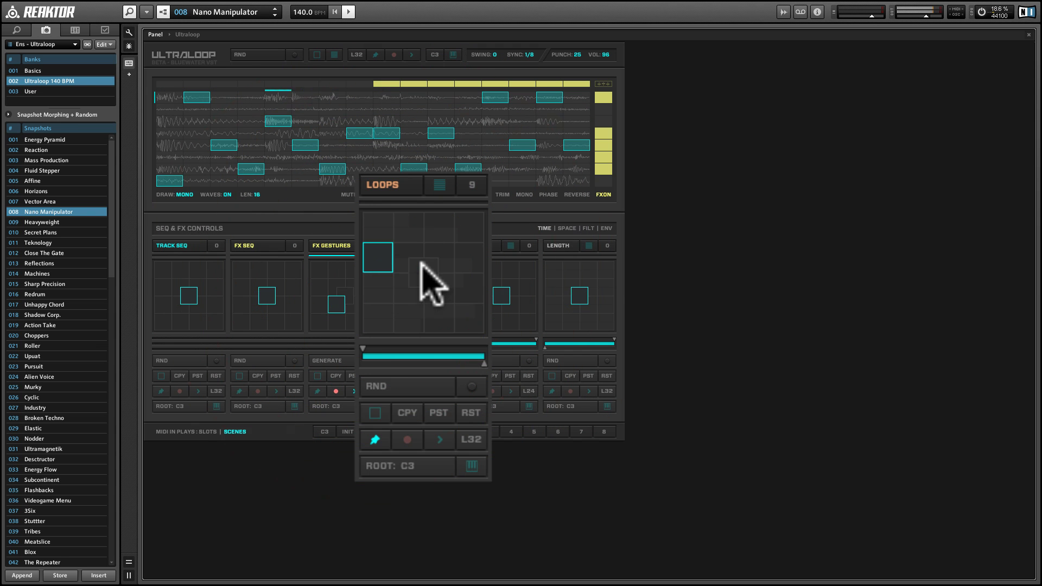
click(423, 271)
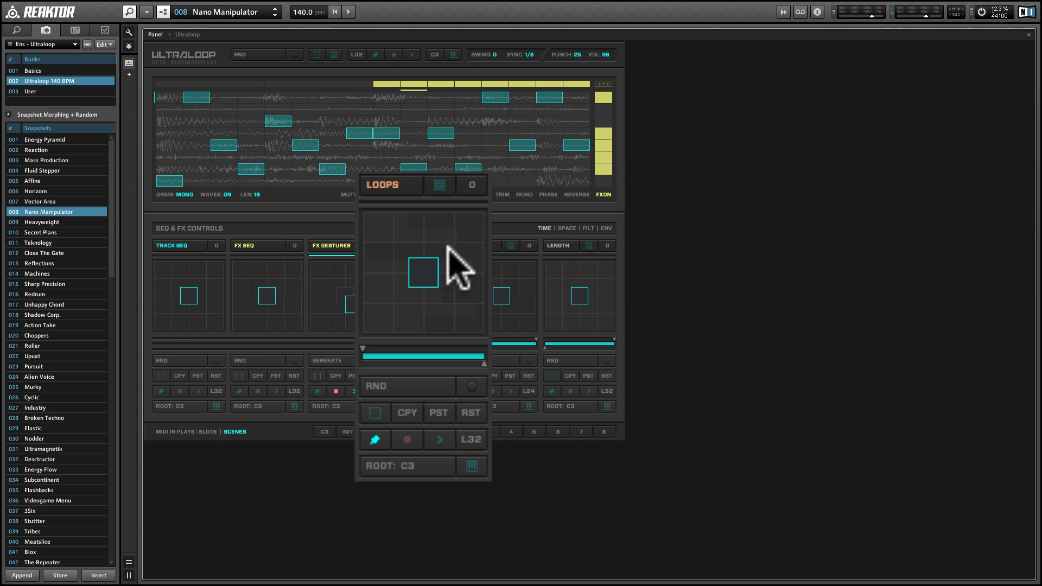